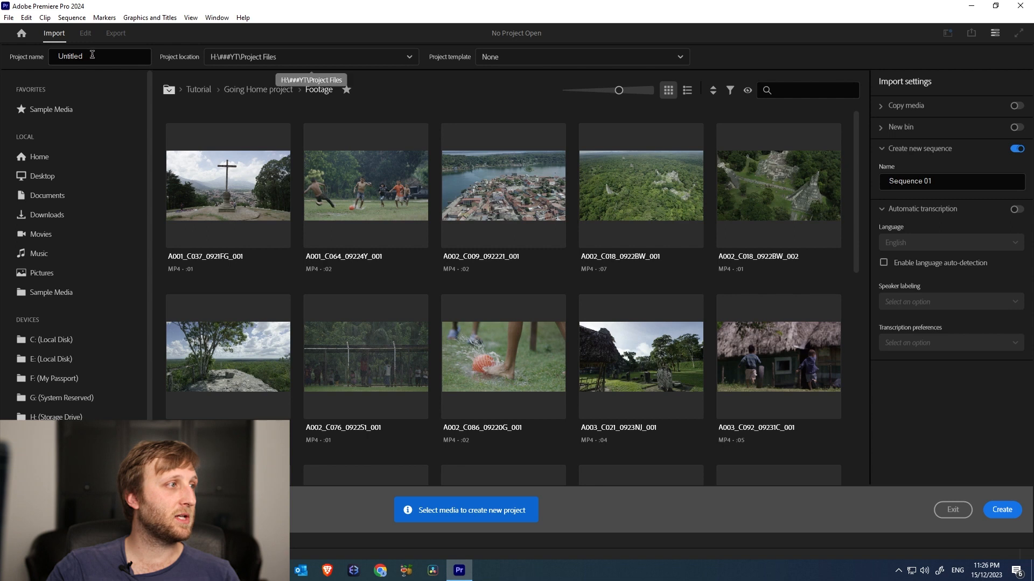
# Step: Name the project Test Project and create it in the current project location
pyautogui.press('BackSpace')
pyautogui.press('BackSpace')
pyautogui.press('BackSpace')
pyautogui.press('BackSpace')
pyautogui.press('BackSpace')
pyautogui.press('BackSpace')
pyautogui.press('BackSpace')
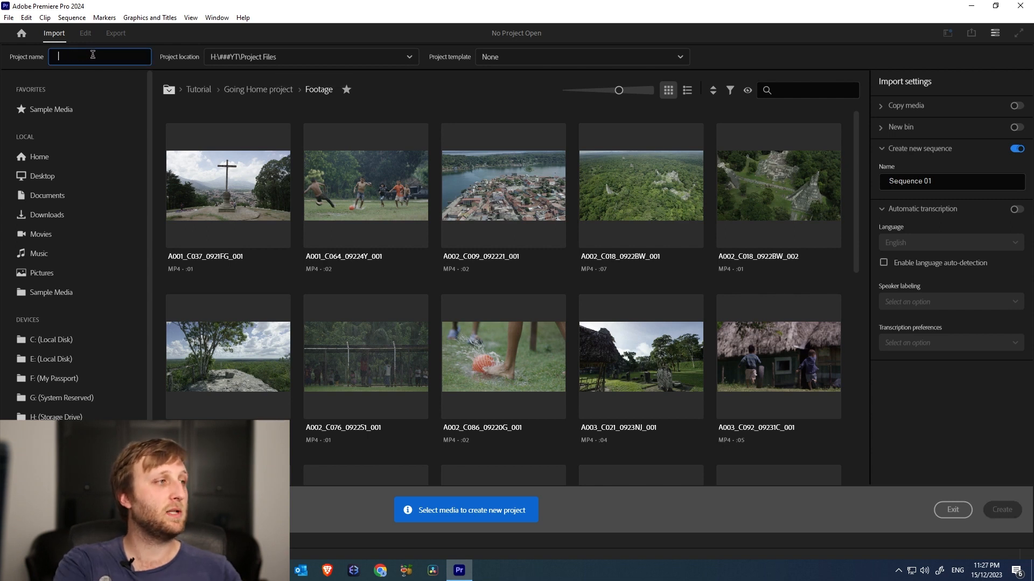
pyautogui.write('Test Project')
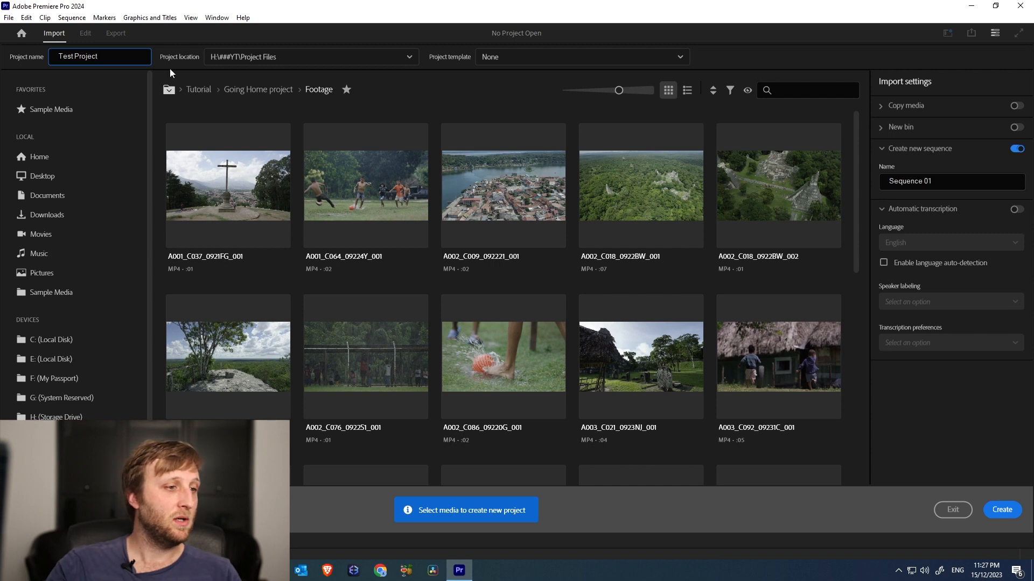
pyautogui.click(999, 511)
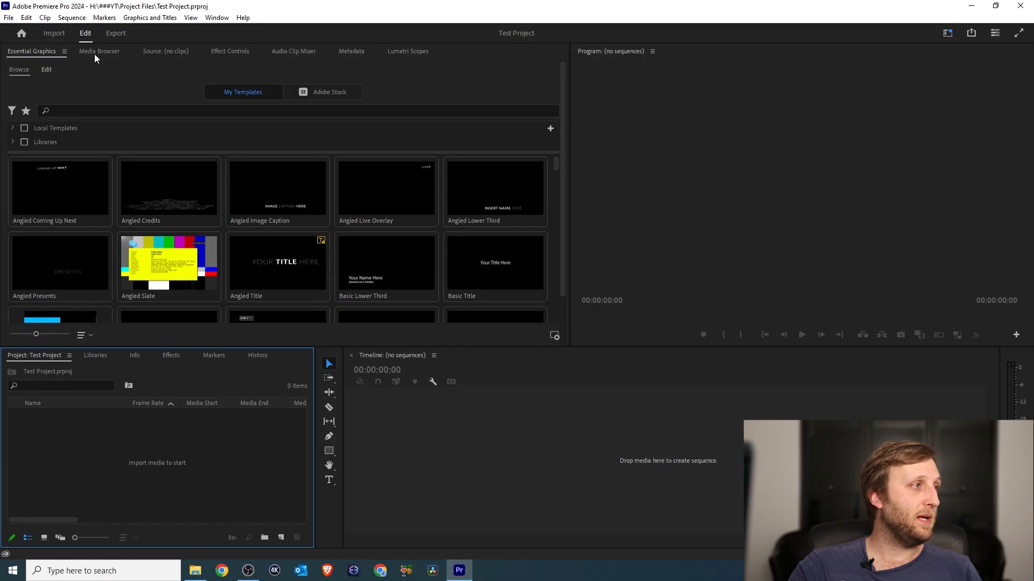
# Step: Browse the H: Storage Drive in the Media Browser to the Test Project folder inside ###YT's Raw Footage
pyautogui.click(95, 54)
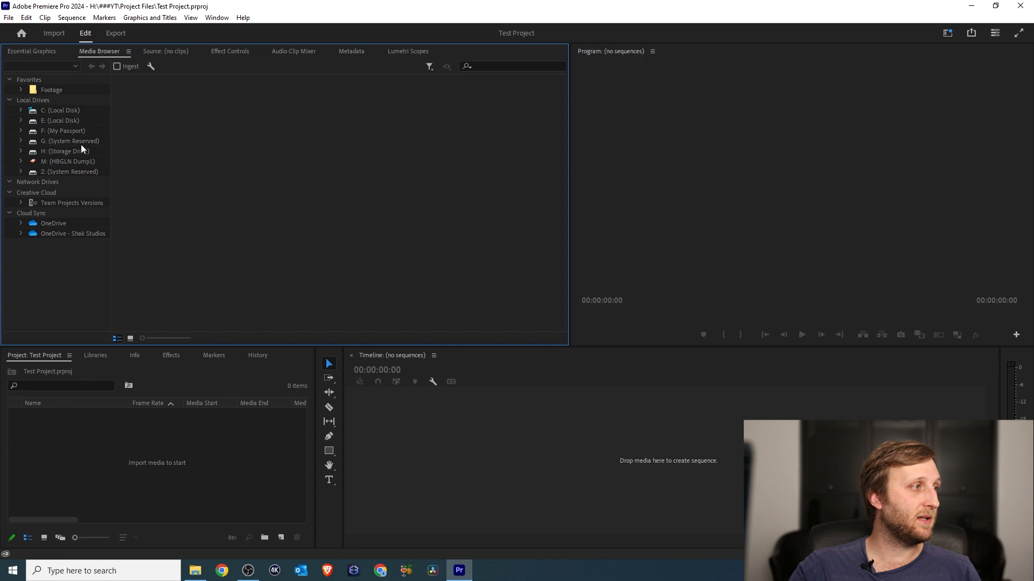
pyautogui.click(64, 150)
pyautogui.click(20, 151)
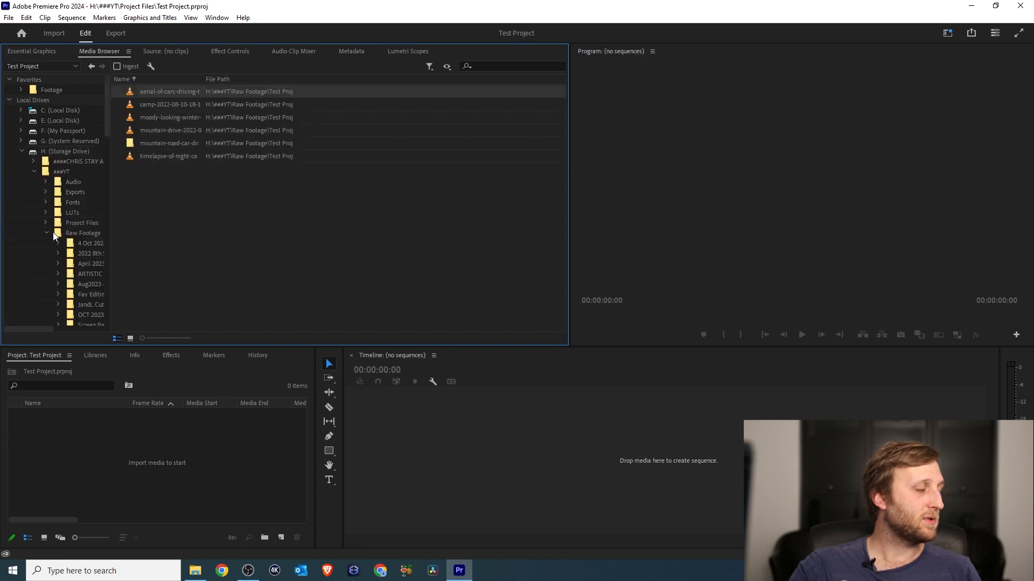
pyautogui.scroll(-1, 50, 230)
pyautogui.scroll(-2, 44, 200)
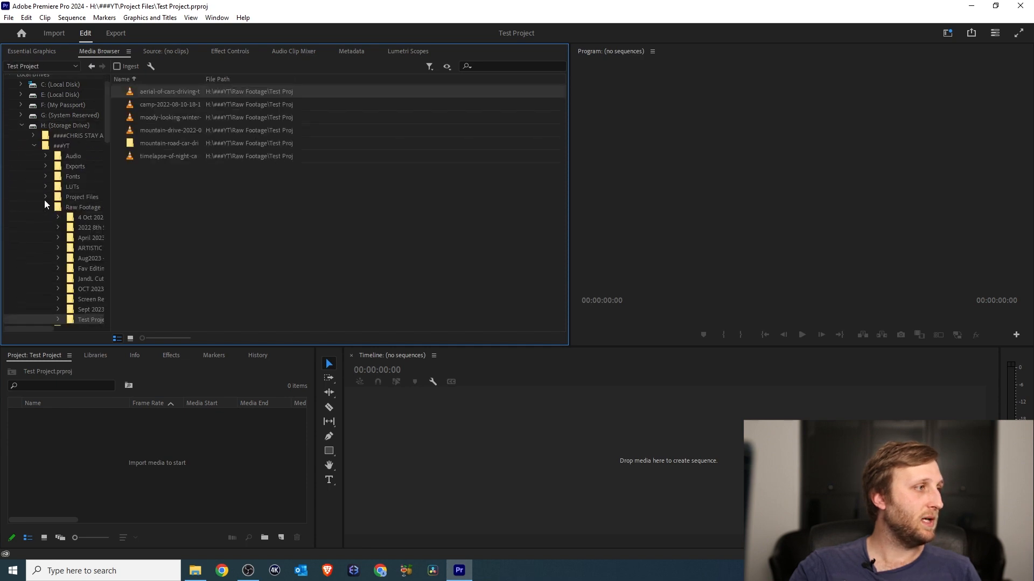
pyautogui.scroll(-2, 44, 200)
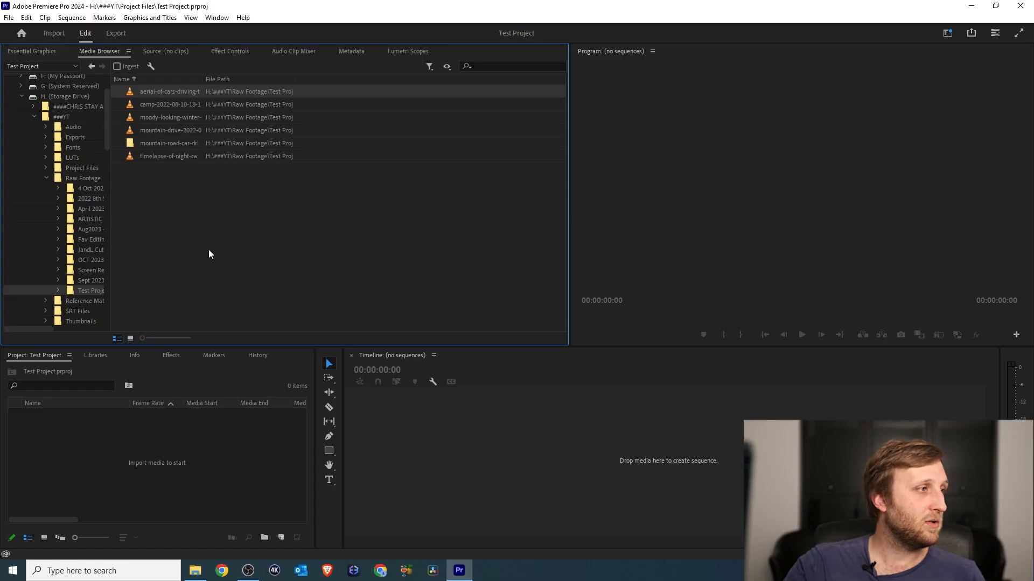
# Step: Create a bin named Raw Footage and import all items of the Test Project folder into it
pyautogui.moveTo(208, 249); pyautogui.dragTo(158, 80)
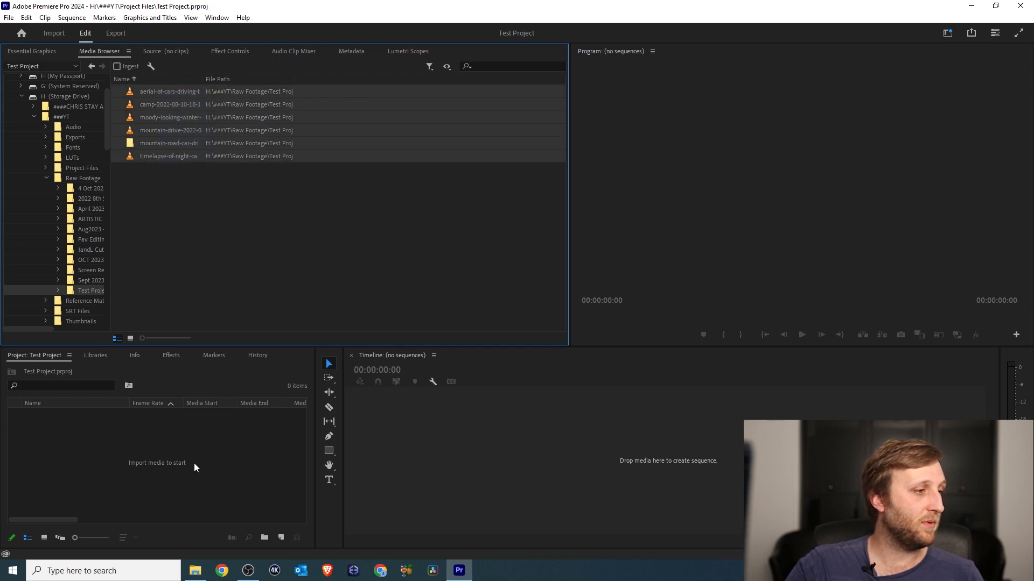
pyautogui.click(264, 538)
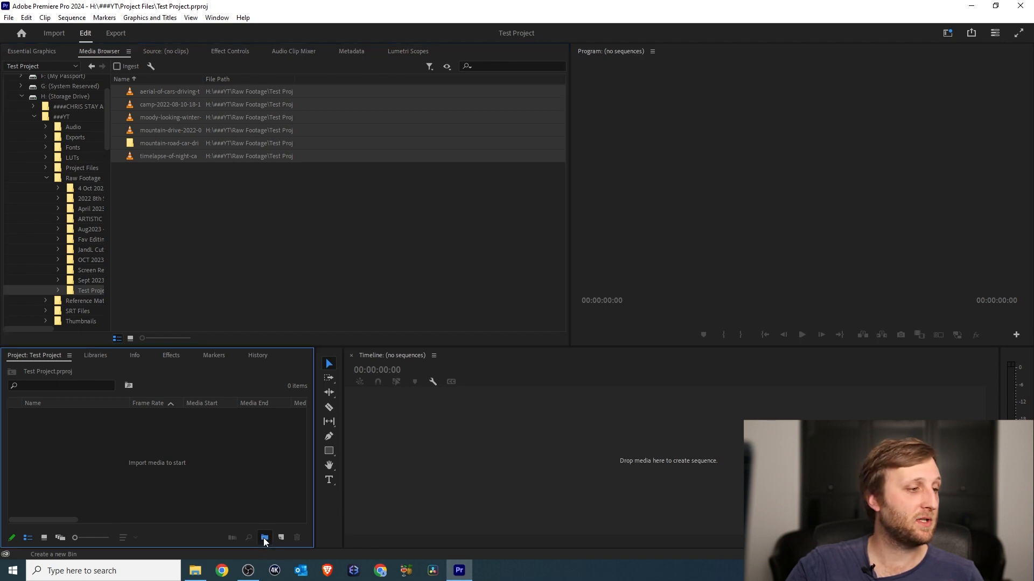
pyautogui.write('Raw Footage')
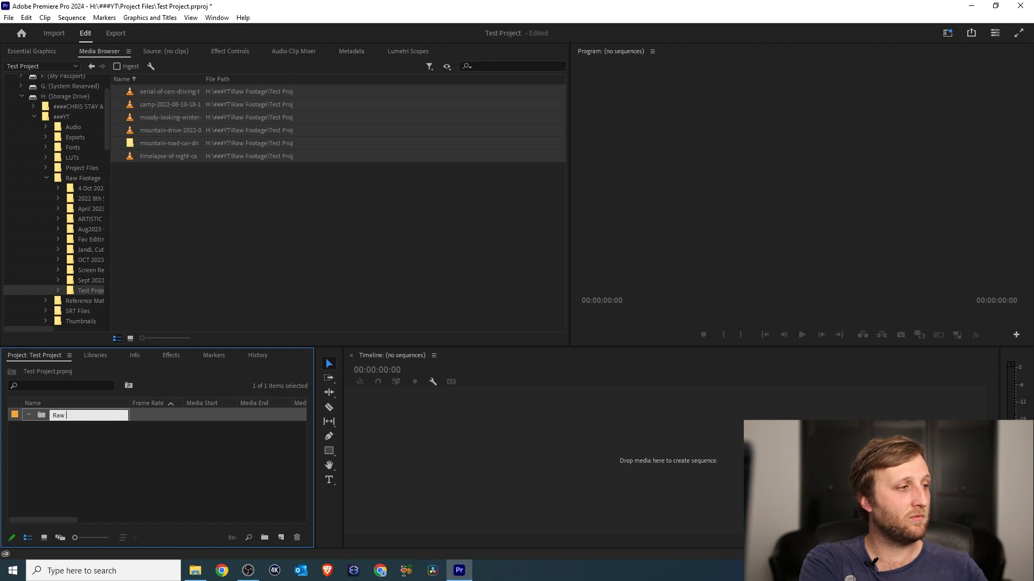
pyautogui.press('Tab')
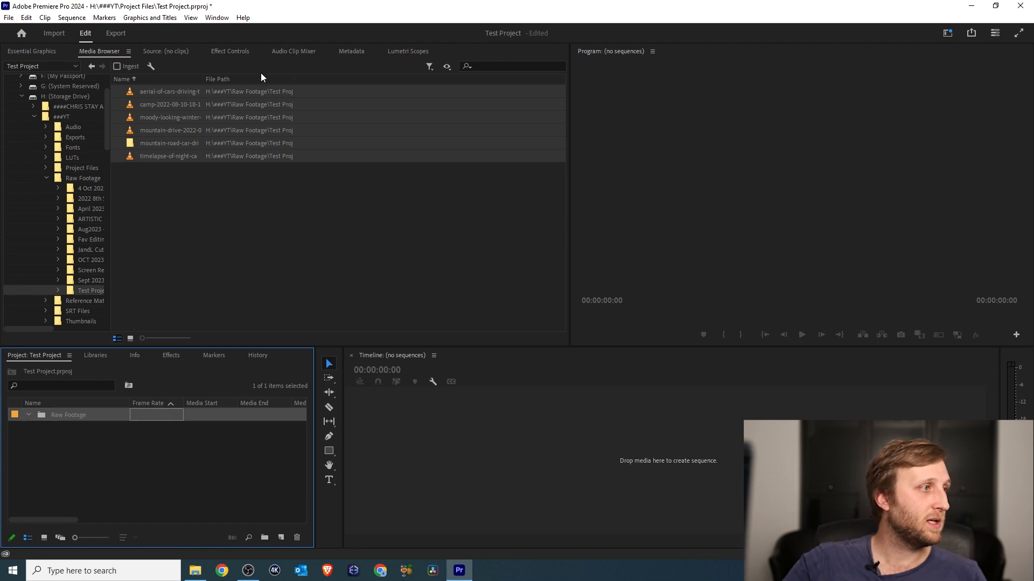
pyautogui.moveTo(157, 99); pyautogui.dragTo(67, 421)
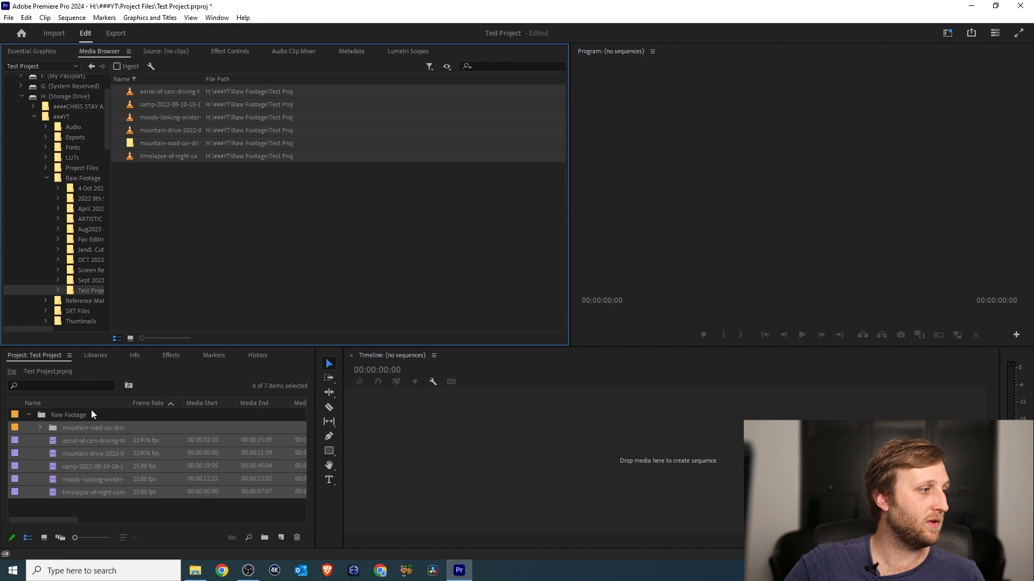
# Step: Review the imported items in the Raw Footage bin and collapse it
pyautogui.click(99, 457)
pyautogui.click(28, 415)
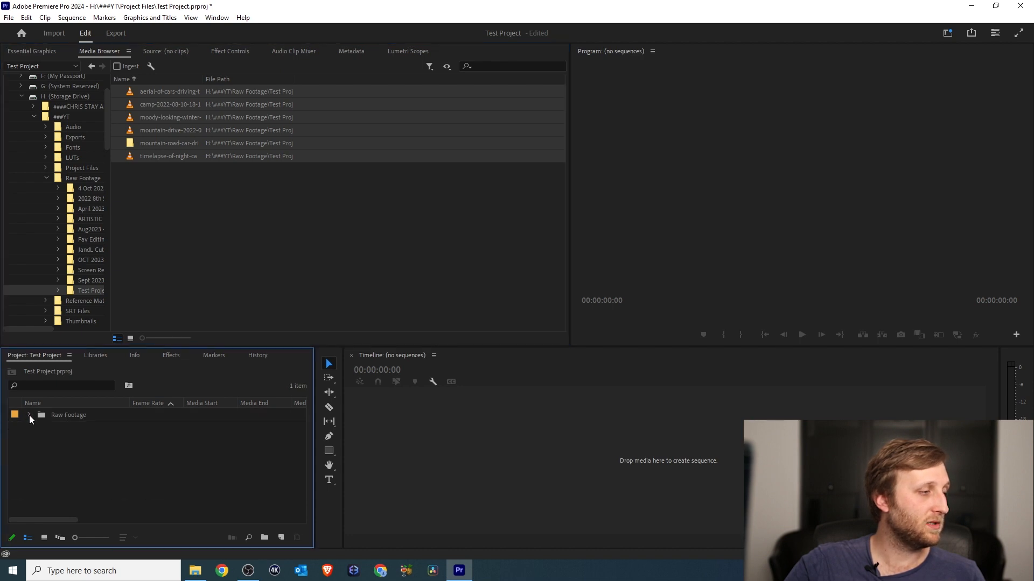
pyautogui.click(29, 415)
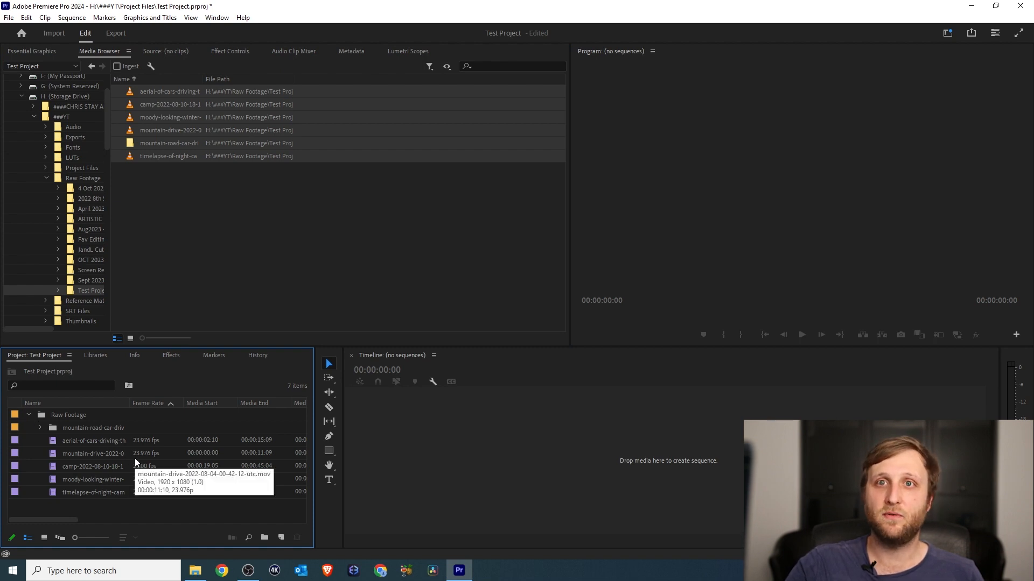
pyautogui.click(29, 415)
# Step: Create a second bin named Sequences at the project's root level
pyautogui.rightClick(54, 435)
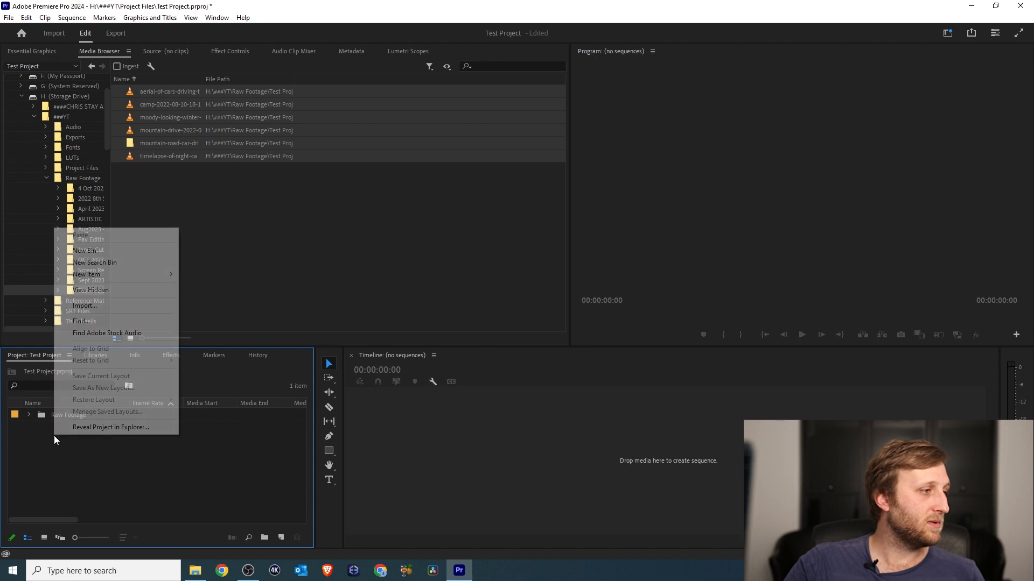
pyautogui.click(127, 252)
pyautogui.write('Sequences')
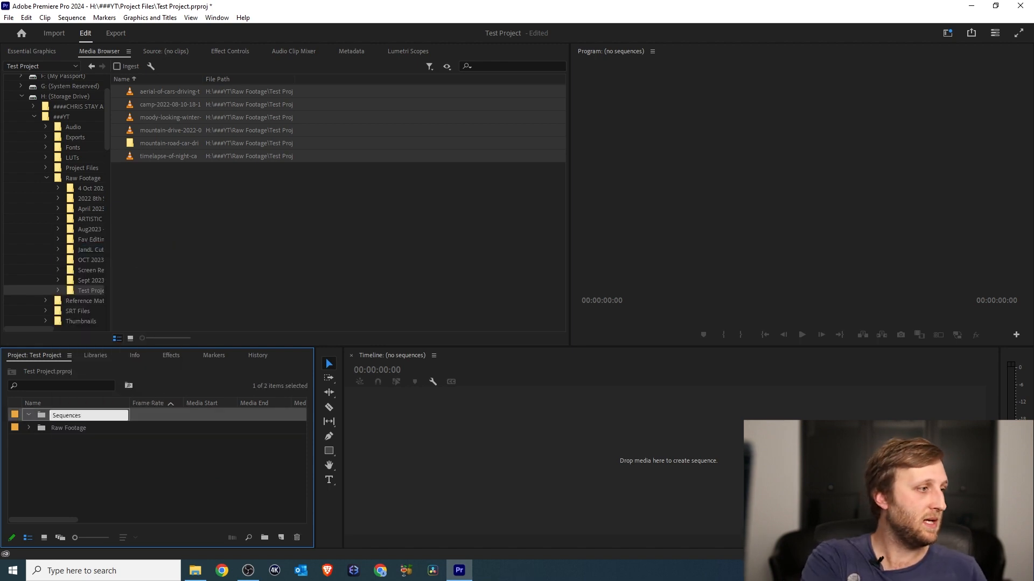
pyautogui.press('Tab')
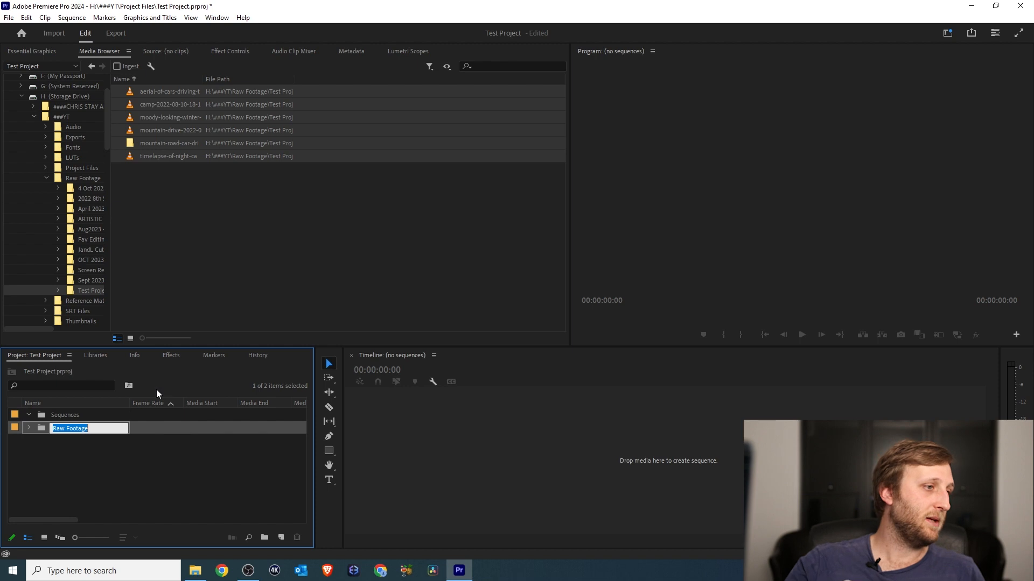
pyautogui.click(439, 398)
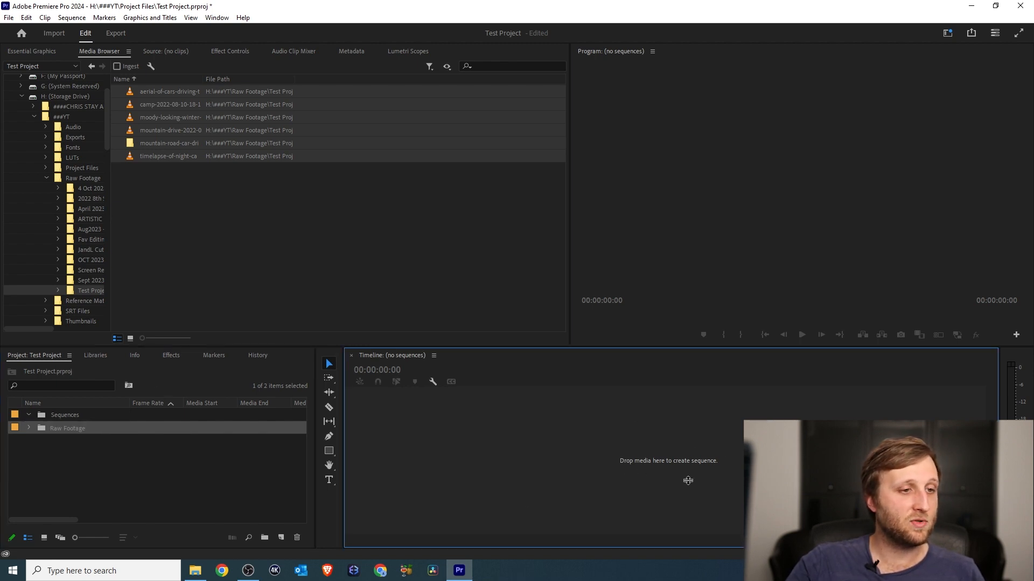
pyautogui.click(30, 428)
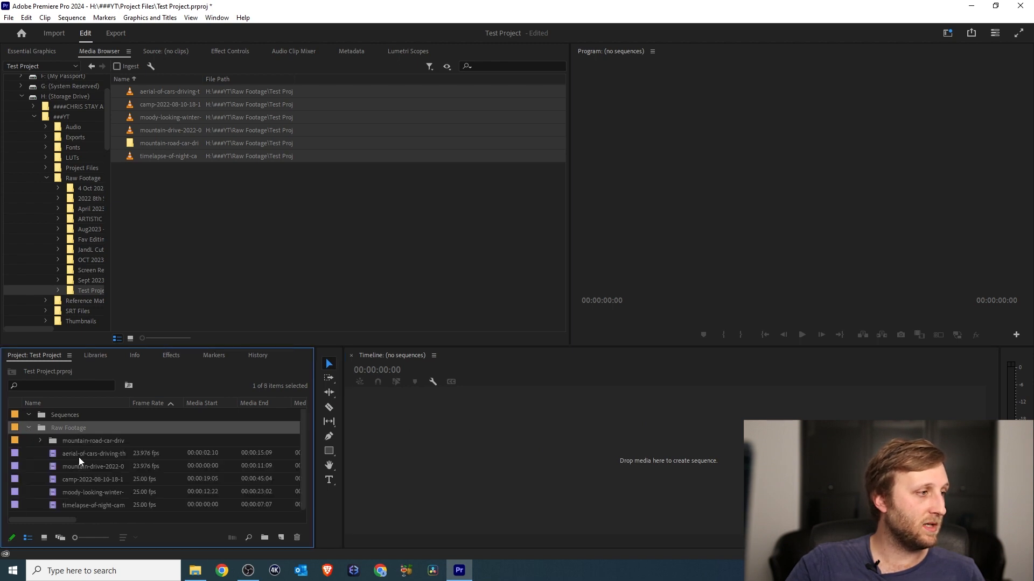
pyautogui.rightClick(79, 455)
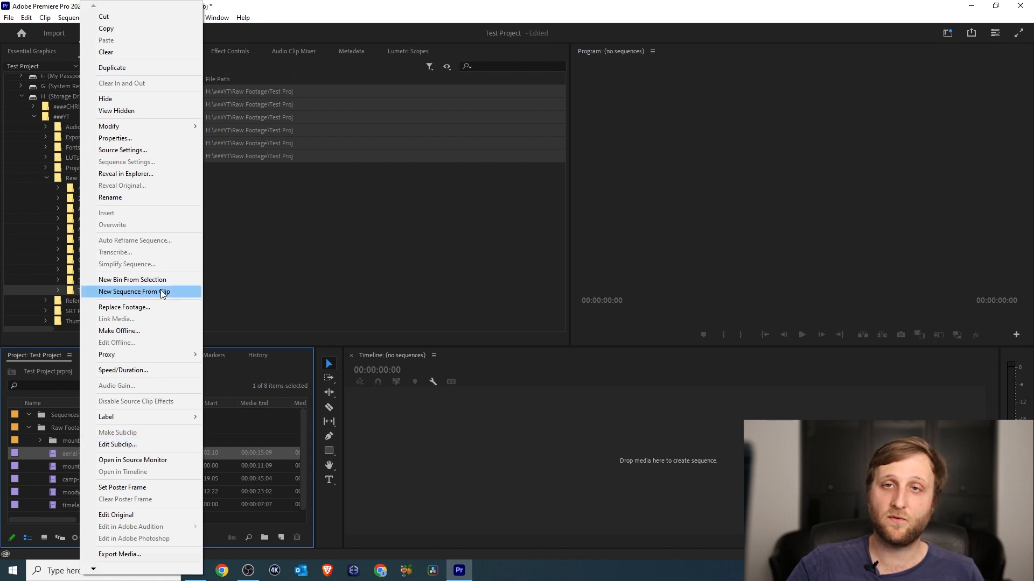
pyautogui.click(33, 429)
pyautogui.click(29, 428)
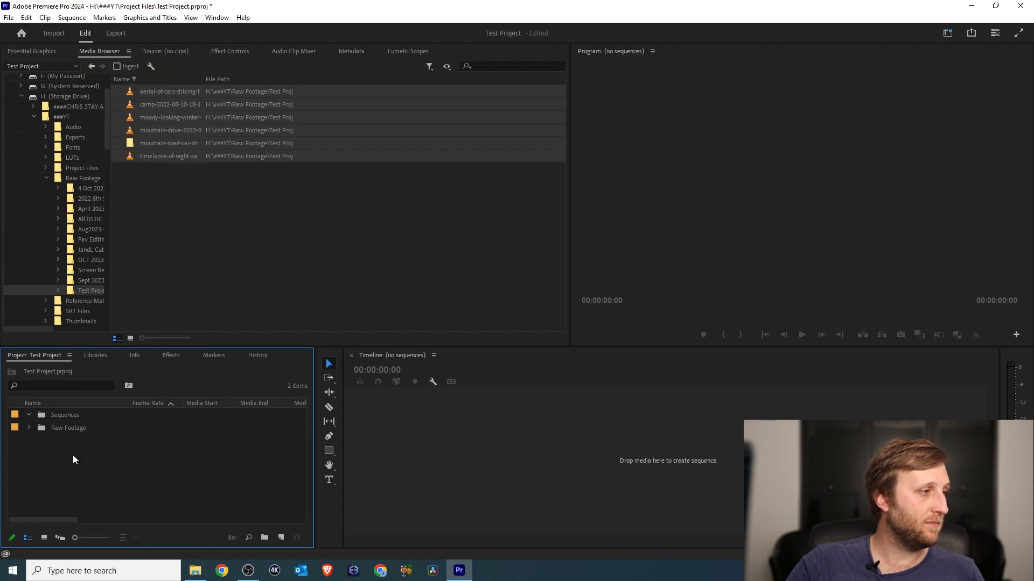
# Step: Start a new sequence and review the timebase and frame size of the 23.98p 4 mono discrete preset
pyautogui.rightClick(69, 446)
pyautogui.moveTo(145, 291)
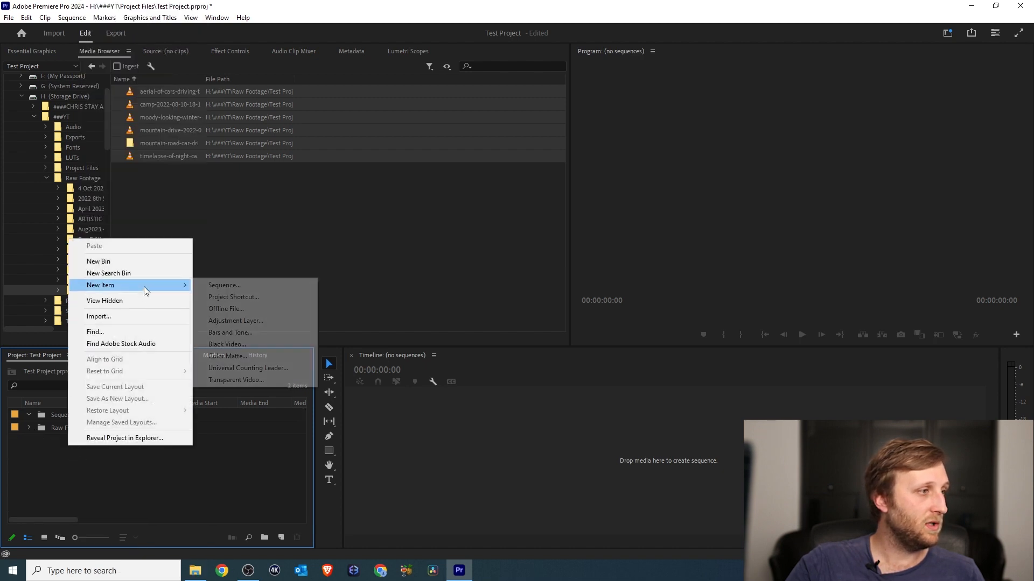
pyautogui.click(220, 285)
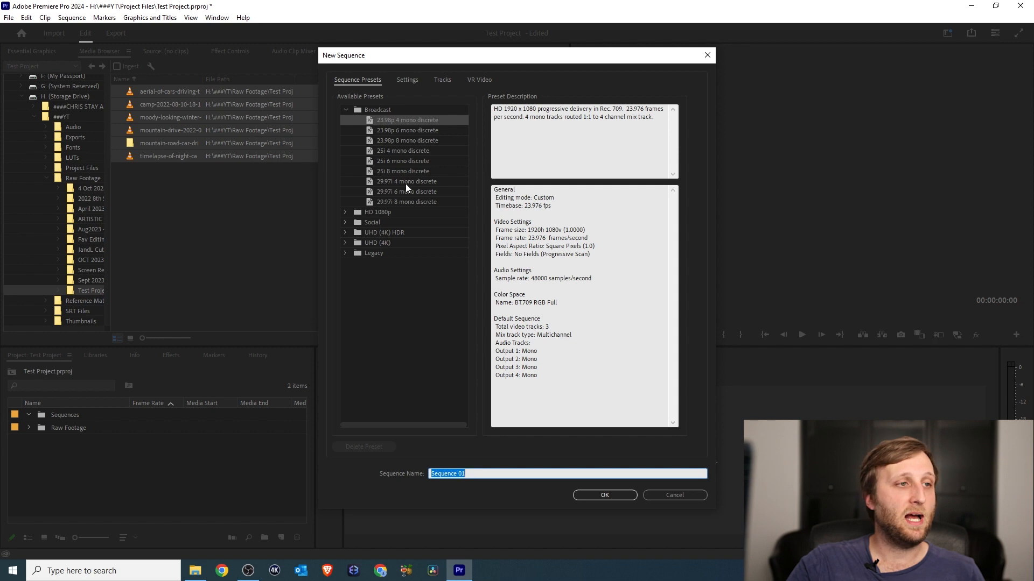
pyautogui.doubleClick(542, 206)
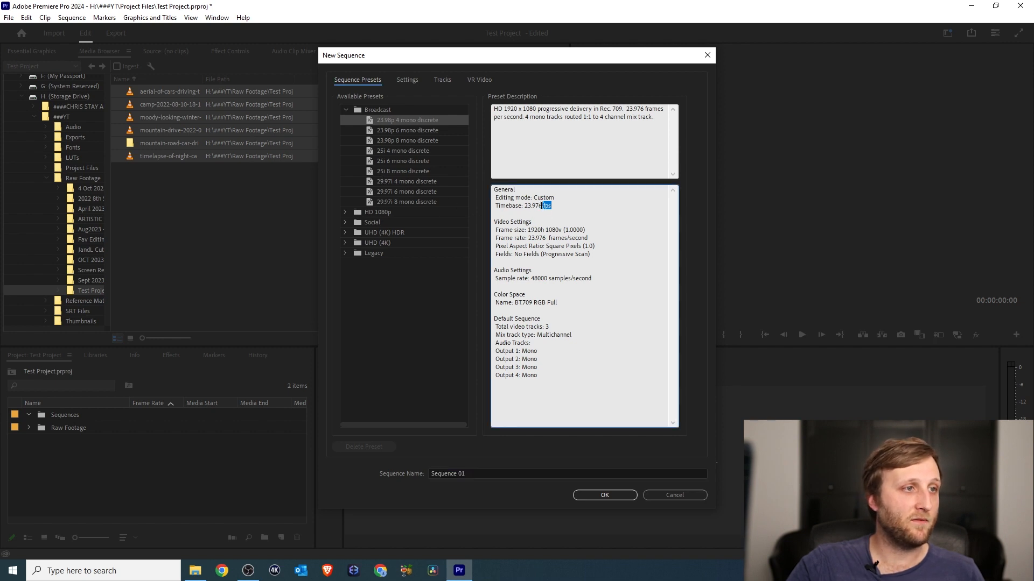
pyautogui.moveTo(558, 206); pyautogui.dragTo(562, 230)
pyautogui.click(589, 230)
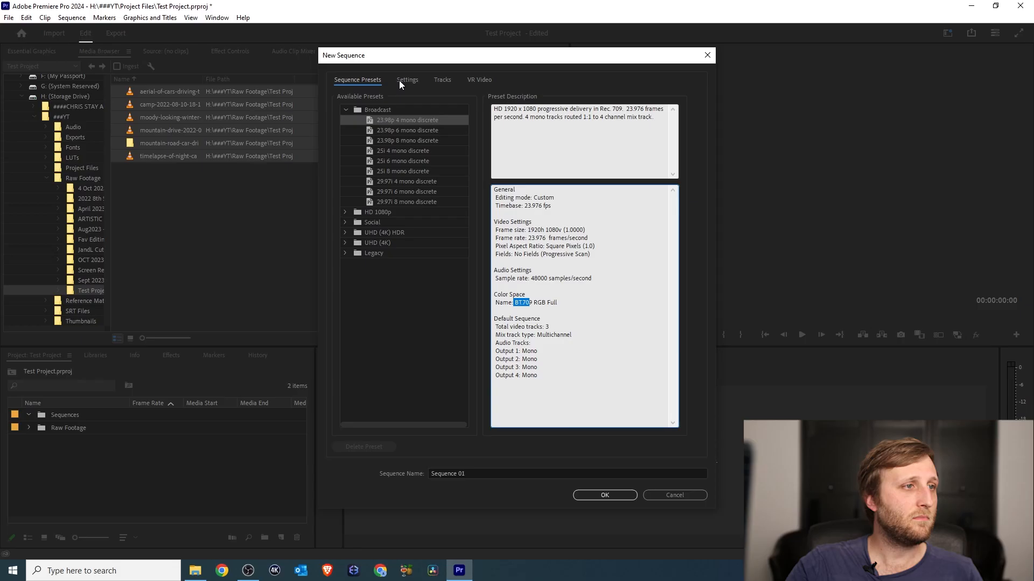
# Step: Keep Square Pixels (1.0) as the pixel aspect ratio, name the sequence OurFirstSequence, and create it
pyautogui.click(405, 79)
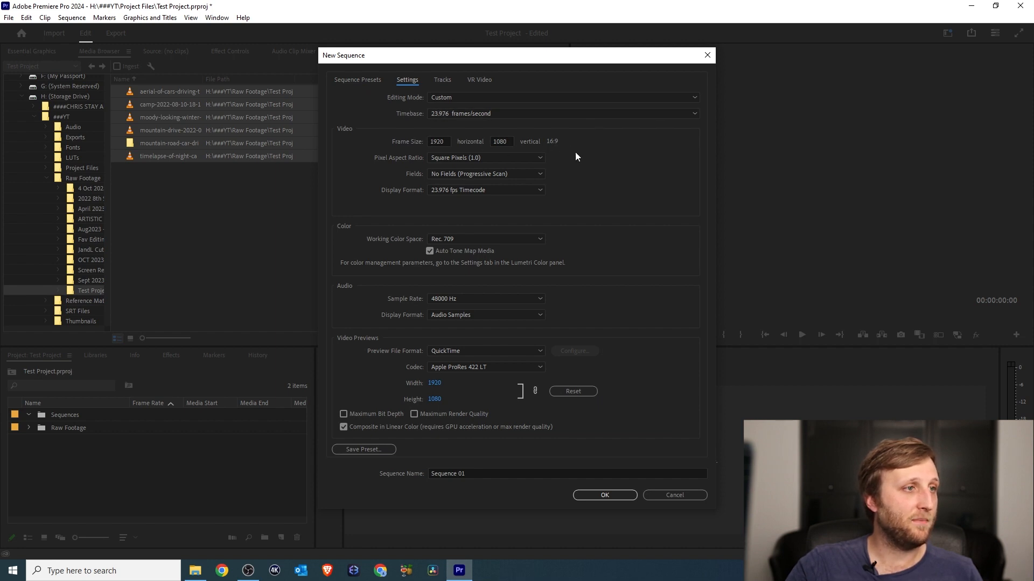
pyautogui.click(514, 156)
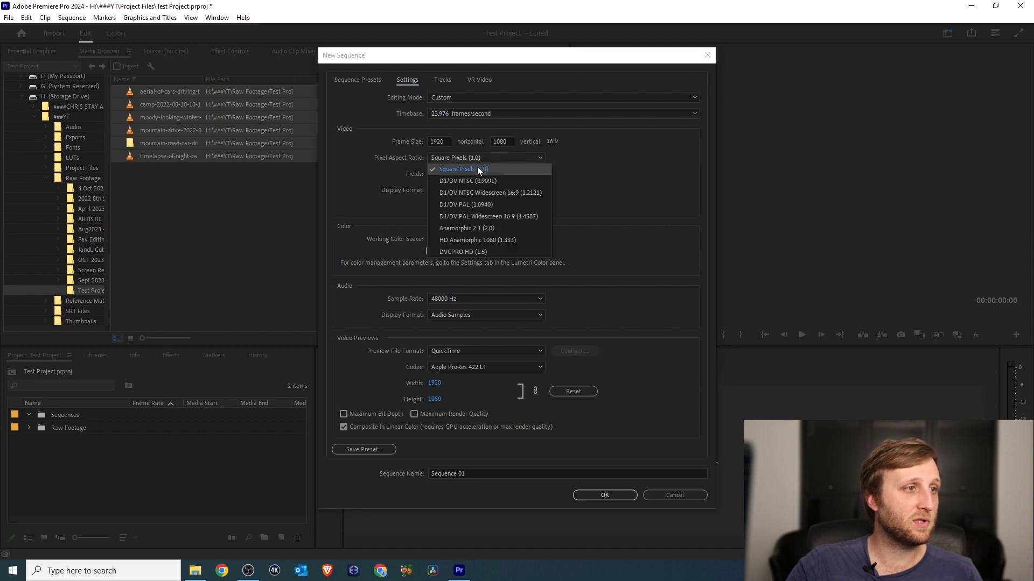
pyautogui.click(477, 169)
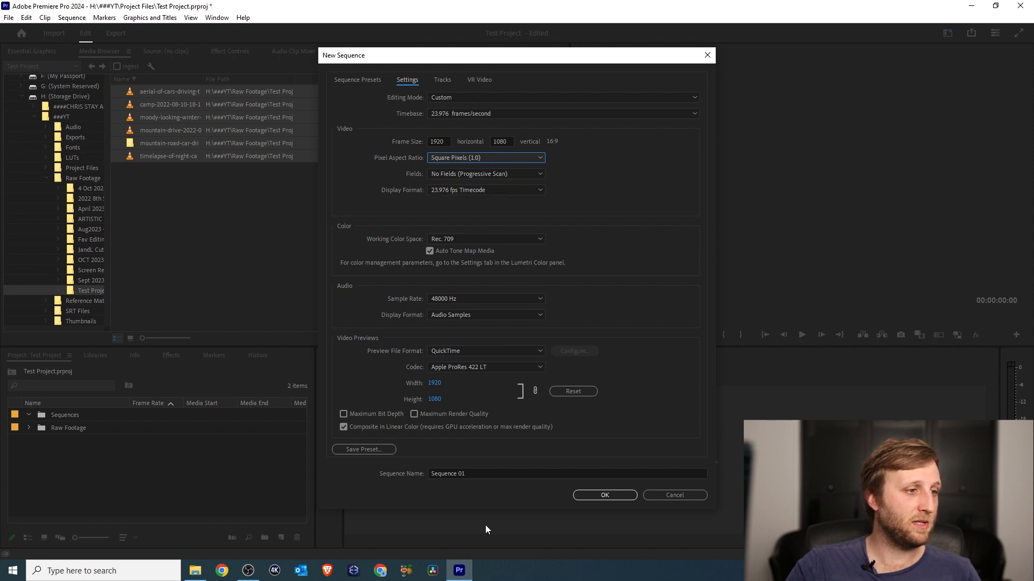
pyautogui.click(483, 473)
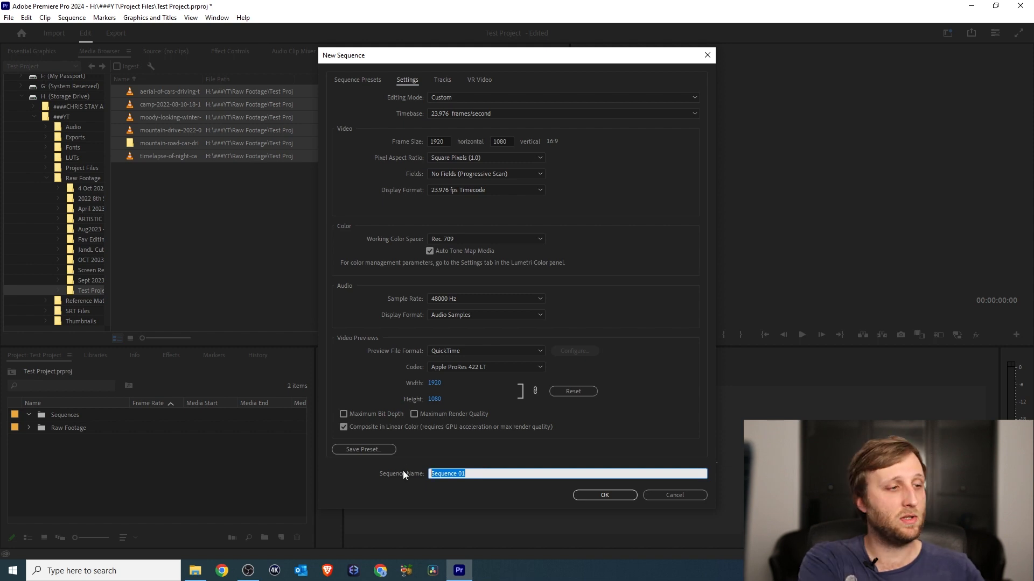
pyautogui.write('OurFirst')
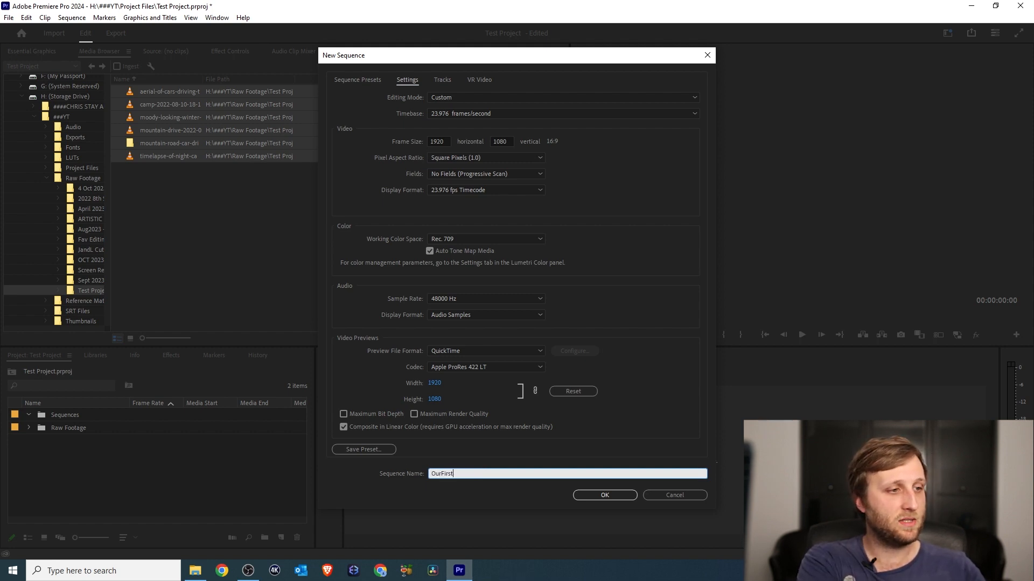
pyautogui.write('Sequence')
pyautogui.press('Return')
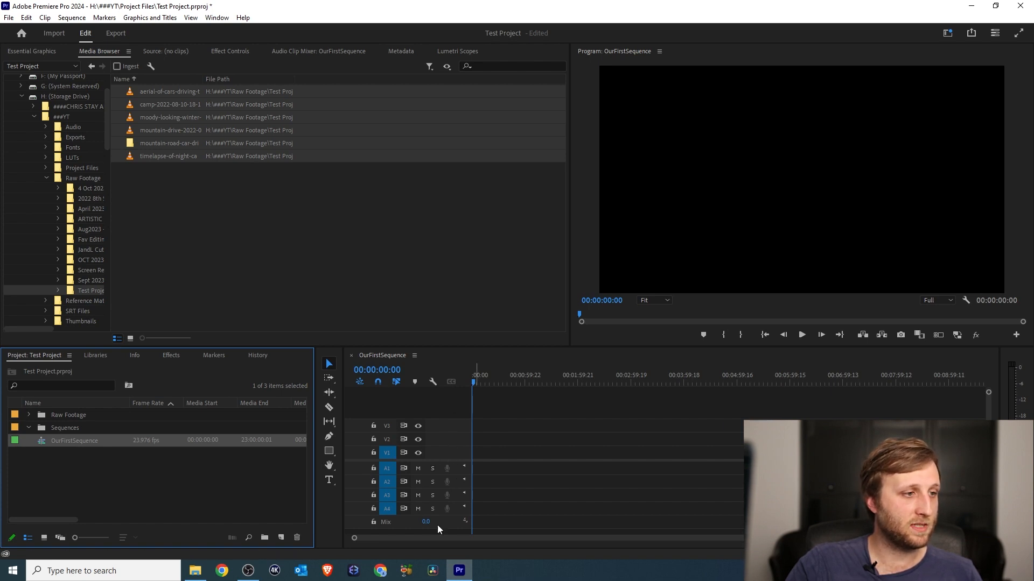
# Step: Try toggling track visibility on V1 and V3, mute on A1 and A2, and solo on A3, restoring the original states
pyautogui.click(418, 454)
pyautogui.click(418, 426)
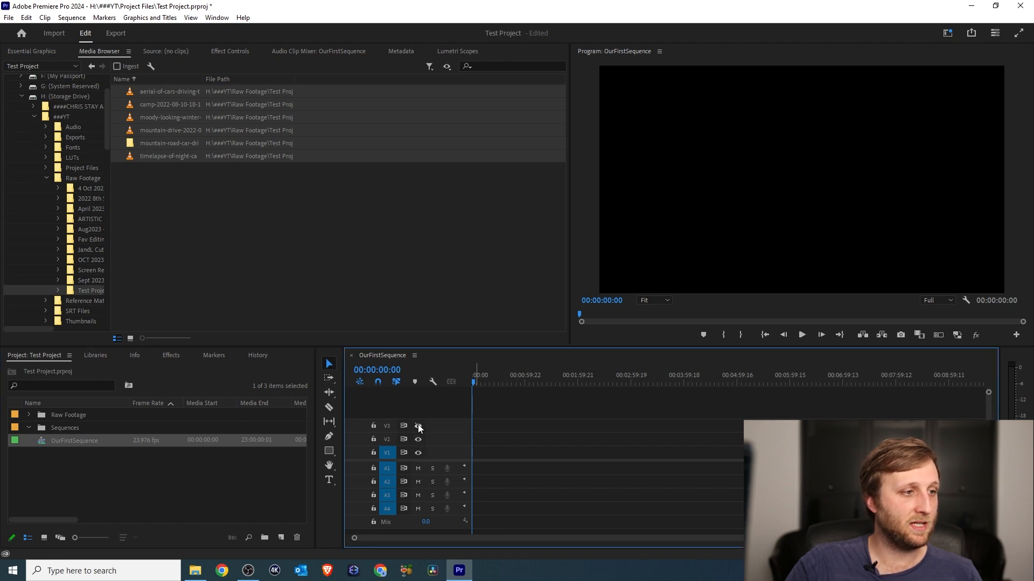
pyautogui.click(418, 469)
pyautogui.click(417, 482)
pyautogui.click(433, 495)
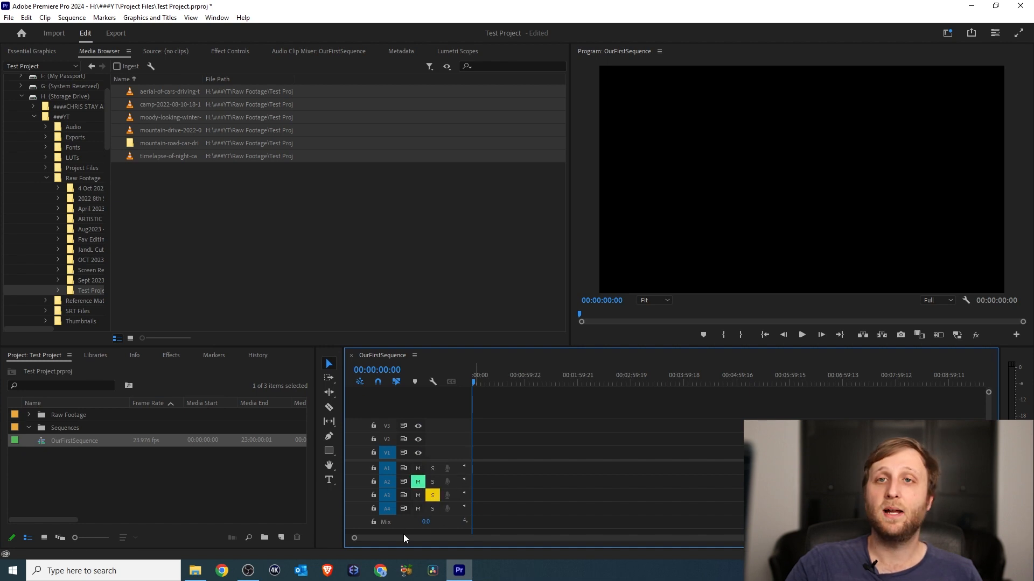
pyautogui.click(433, 496)
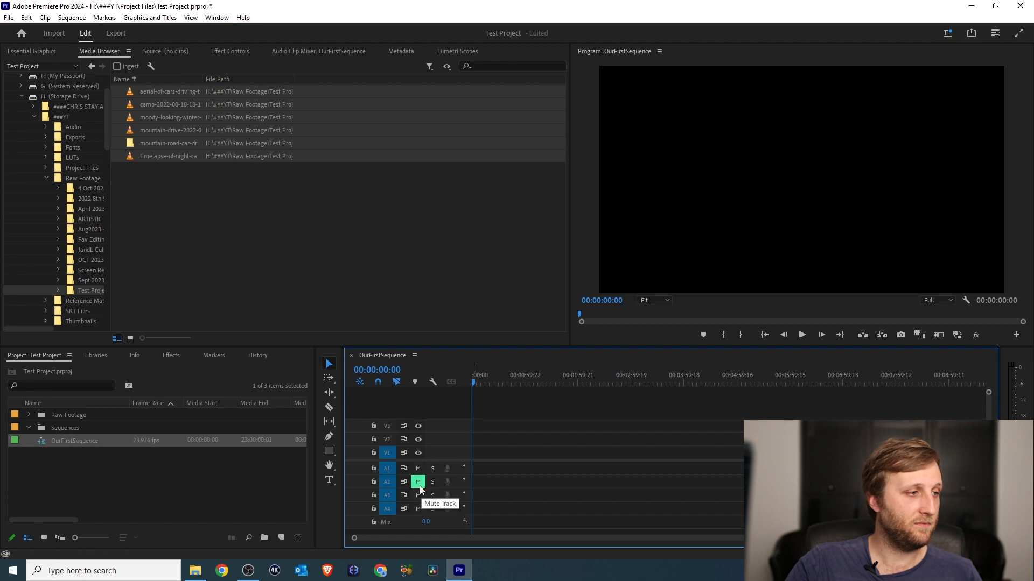
pyautogui.click(417, 482)
# Step: Place the five clips at the root of the Raw Footage bin on V1 at the start of the sequence
pyautogui.click(29, 415)
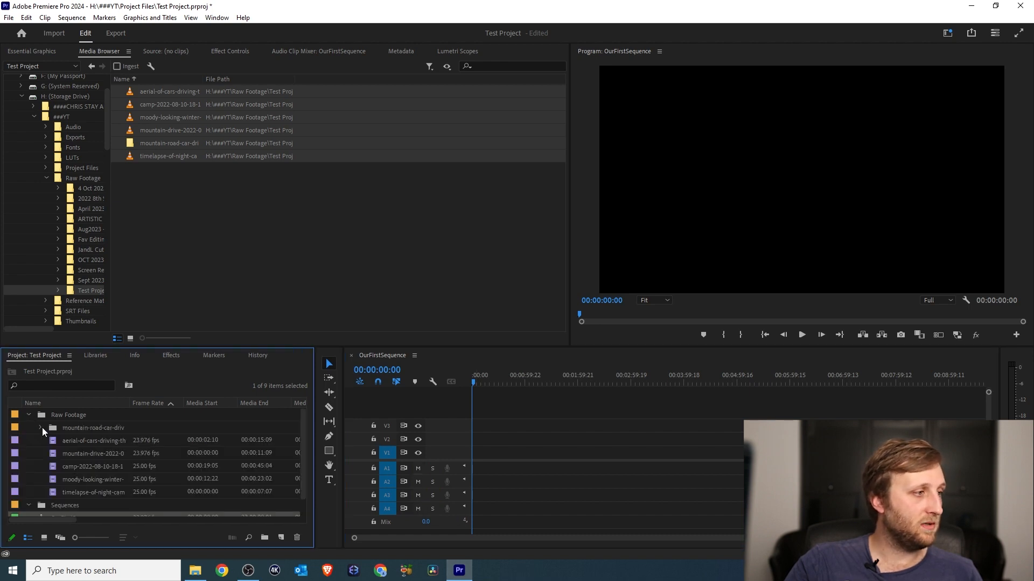
pyautogui.click(53, 442)
pyautogui.keyDown('shift'); pyautogui.click(63, 493); pyautogui.keyUp('shift')
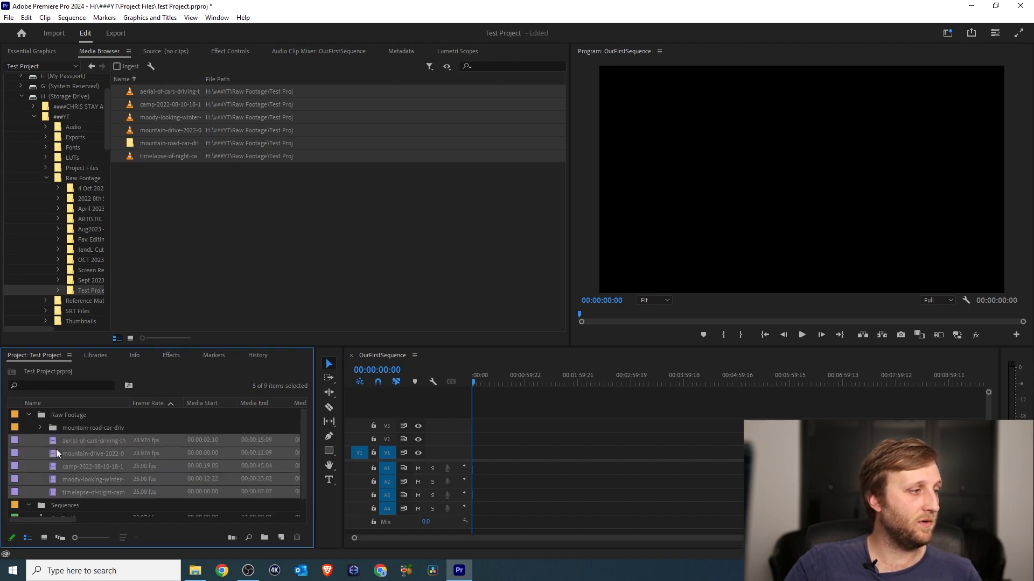
pyautogui.moveTo(366, 445); pyautogui.dragTo(498, 453)
# Step: Add both Mountain Road Car clips from the mountain-road-car-driv bin directly after the last clip on V1
pyautogui.click(39, 428)
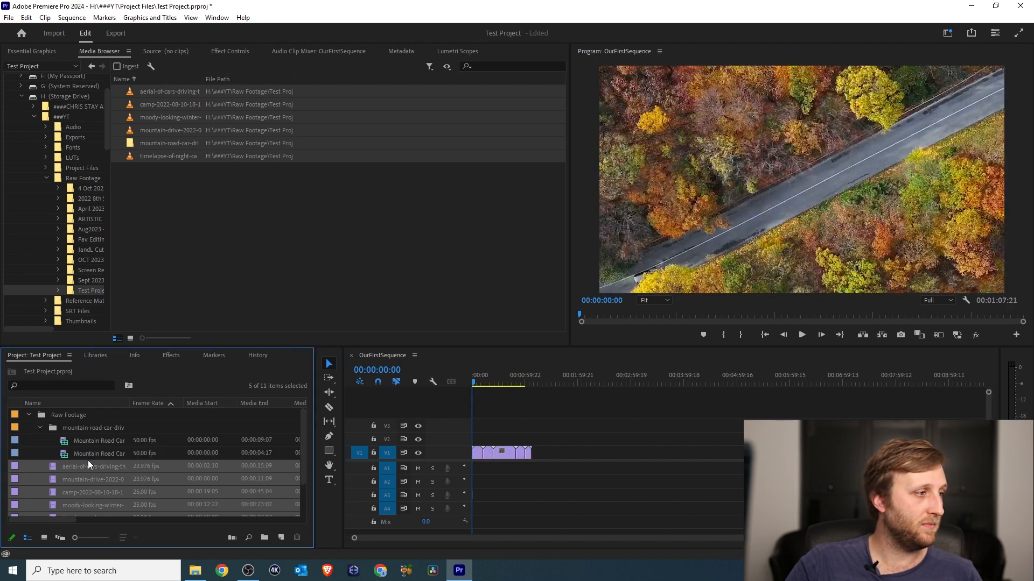
pyautogui.click(80, 441)
pyautogui.keyDown('shift'); pyautogui.click(79, 453); pyautogui.keyUp('shift')
pyautogui.moveTo(455, 453); pyautogui.dragTo(538, 455)
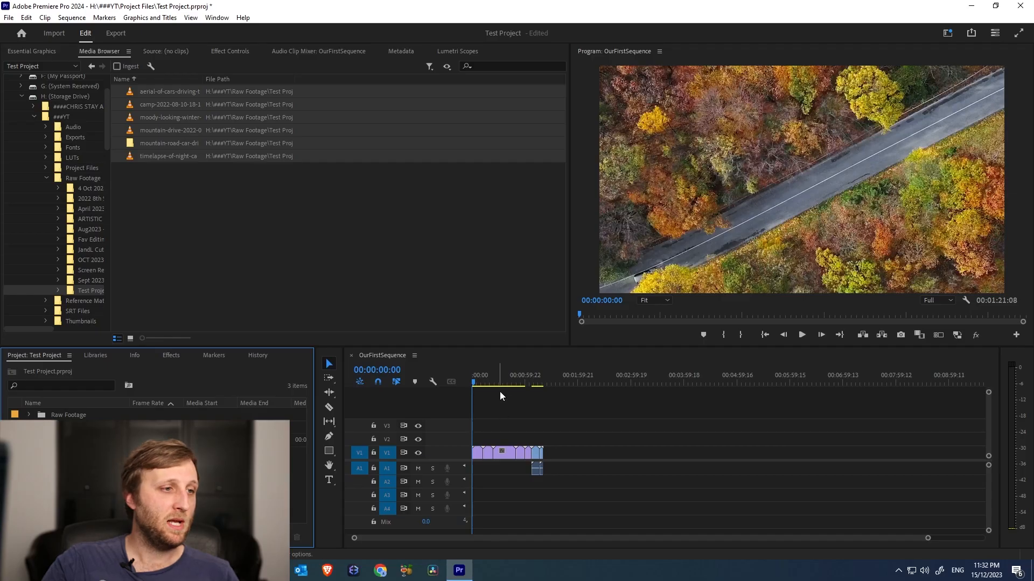
# Step: Move the playhead to 00:00:39:00 in the campfire clip and try zooming the timeline in and out
pyautogui.click(507, 380)
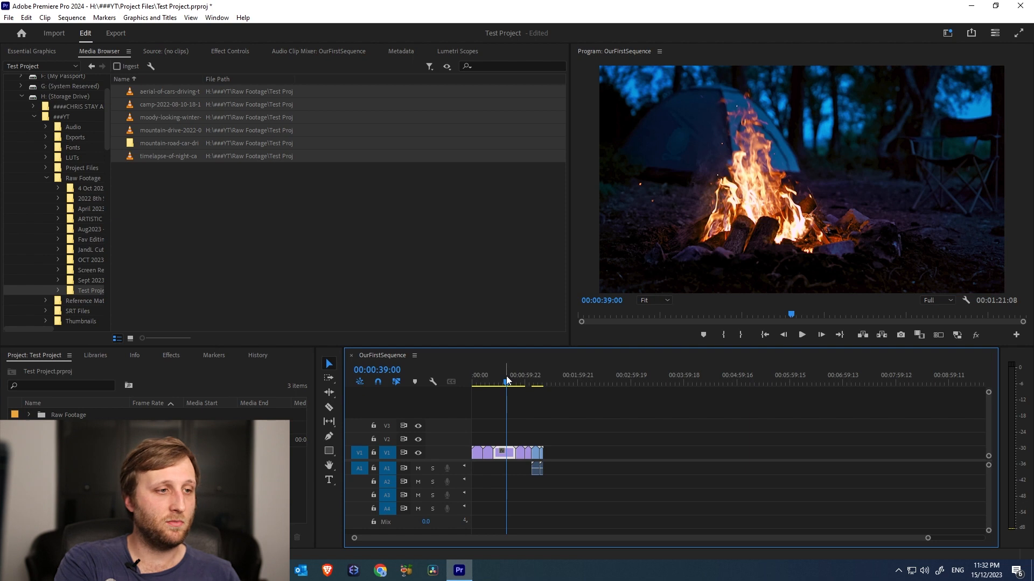
pyautogui.press('=')
pyautogui.press('=')
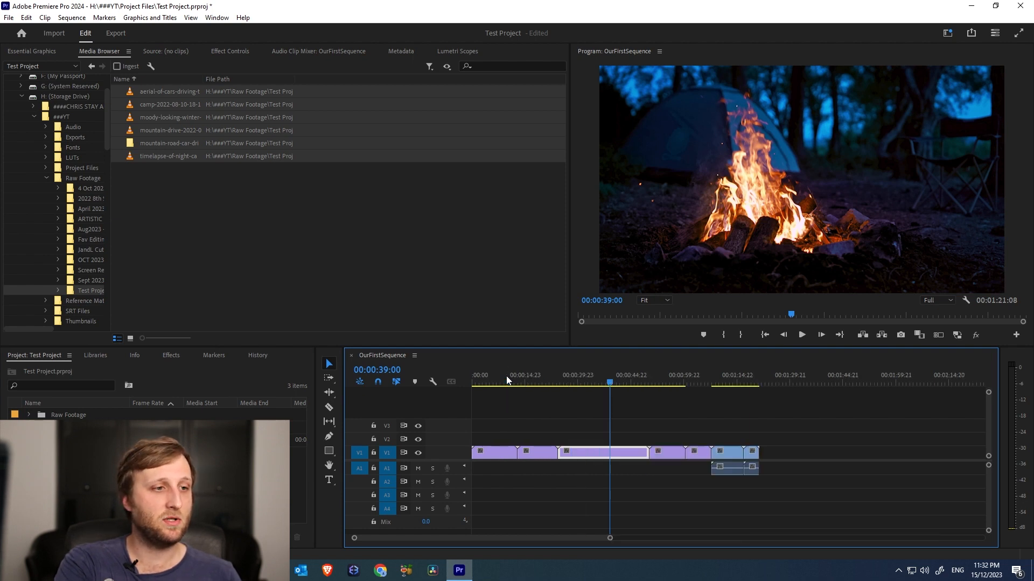
pyautogui.press('-')
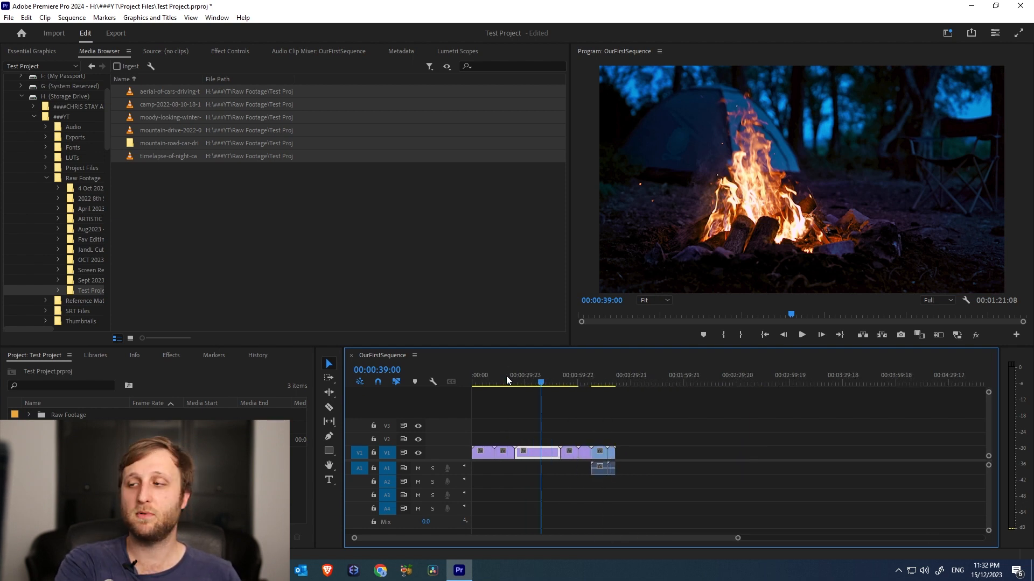
pyautogui.press('=')
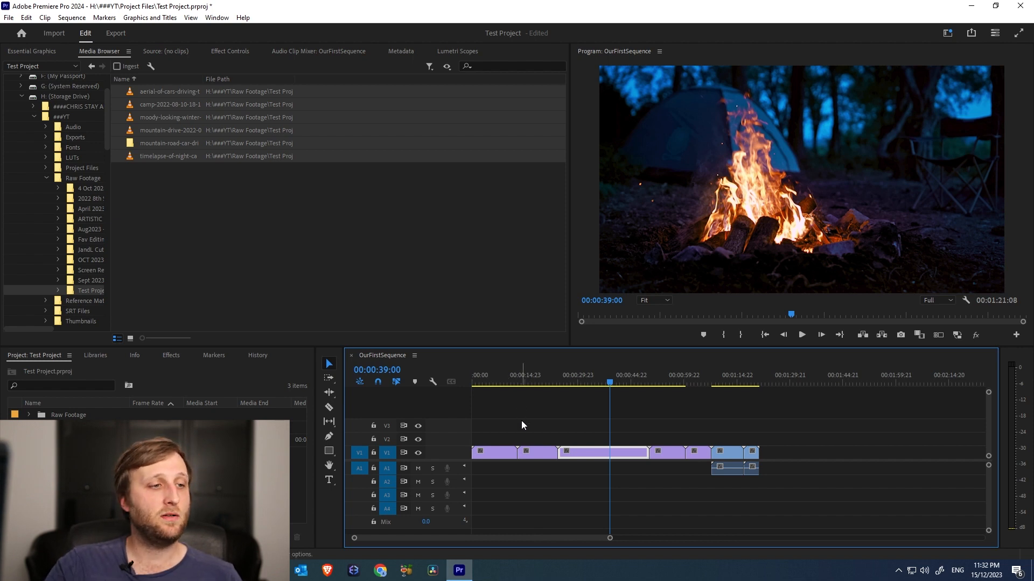
pyautogui.keyDown('alt'); pyautogui.scroll(2, 565, 417); pyautogui.keyUp('alt')
pyautogui.press('-')
pyautogui.press('=')
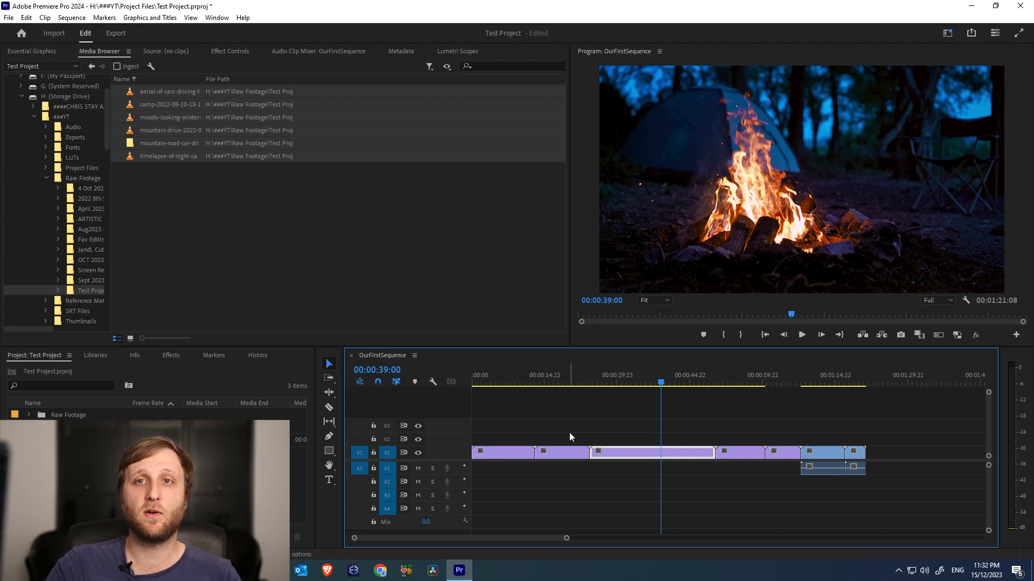
# Step: Pan along the timeline and examine the Mountain Road Car clips with their linked audio up close
pyautogui.hscroll(3, 570, 431)
pyautogui.hscroll(-3, 570, 432)
pyautogui.hscroll(1, 570, 432)
pyautogui.hscroll(-1, 570, 432)
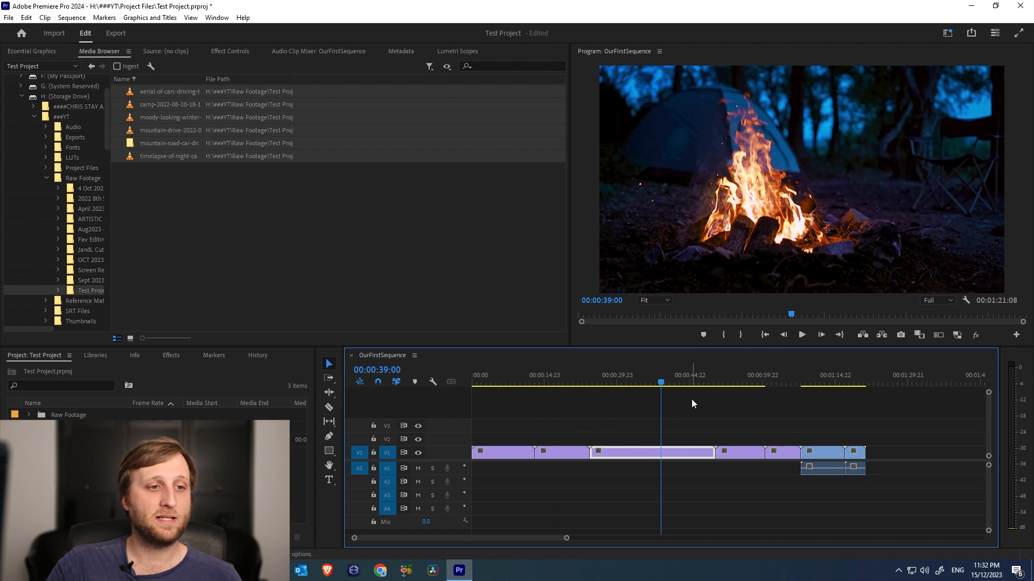
pyautogui.scroll(8, 764, 418)
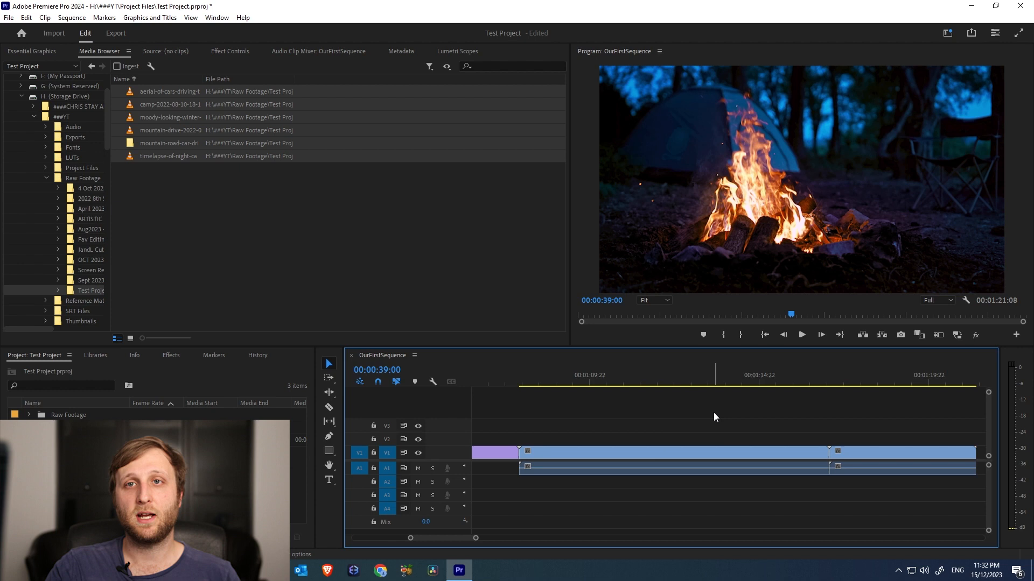
pyautogui.click(697, 470)
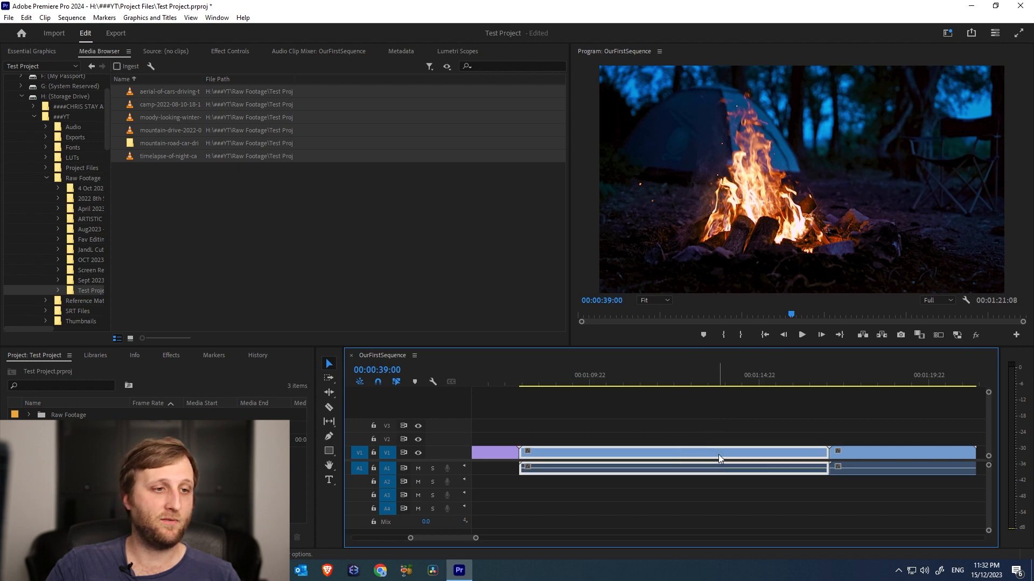
pyautogui.scroll(-10, 673, 432)
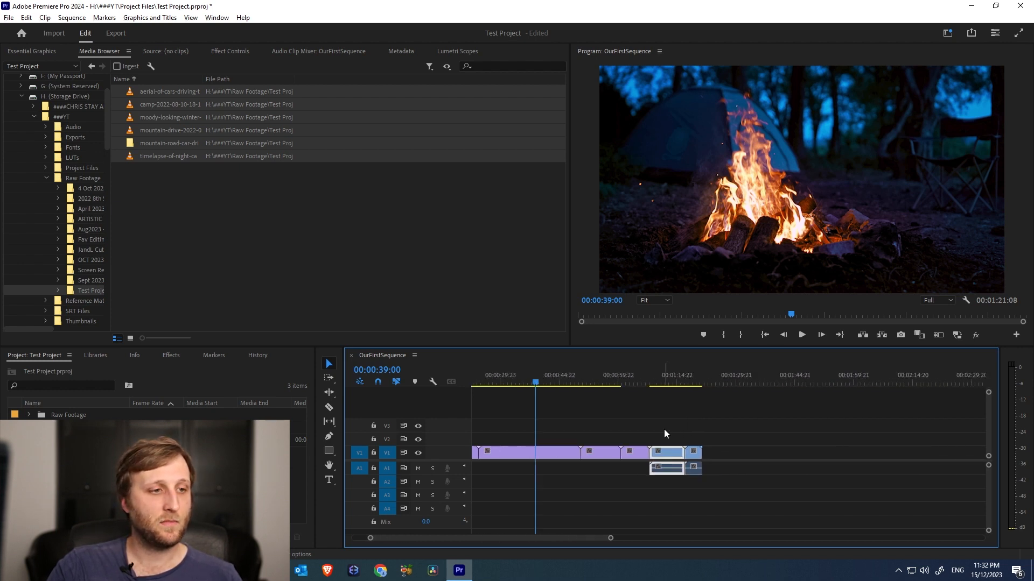
pyautogui.click(568, 435)
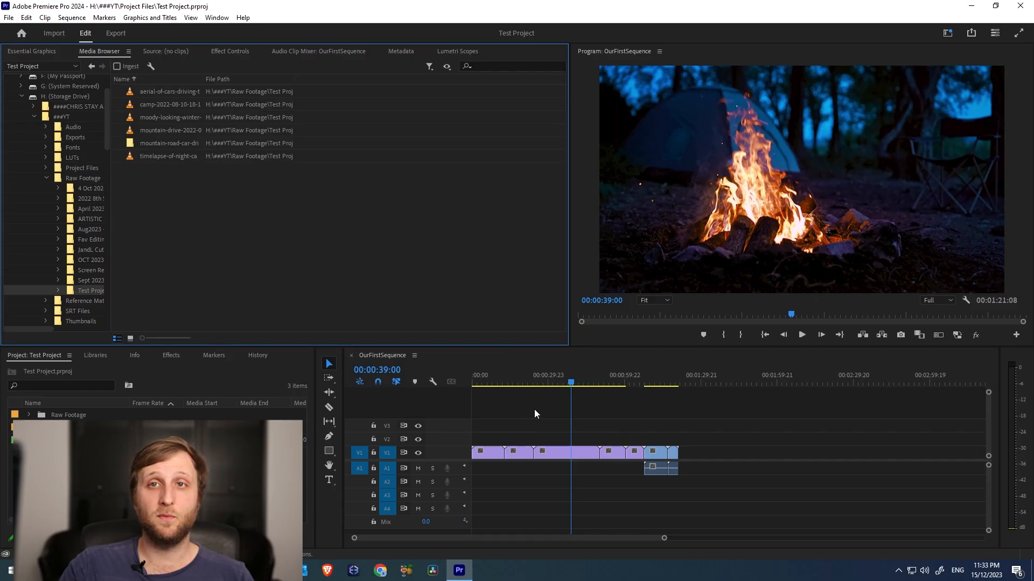
# Step: Try moving the campfire clip to a higher video track further along the sequence, and undo the move
pyautogui.moveTo(570, 452); pyautogui.dragTo(718, 428)
pyautogui.hotkey('ctrl', 'z')
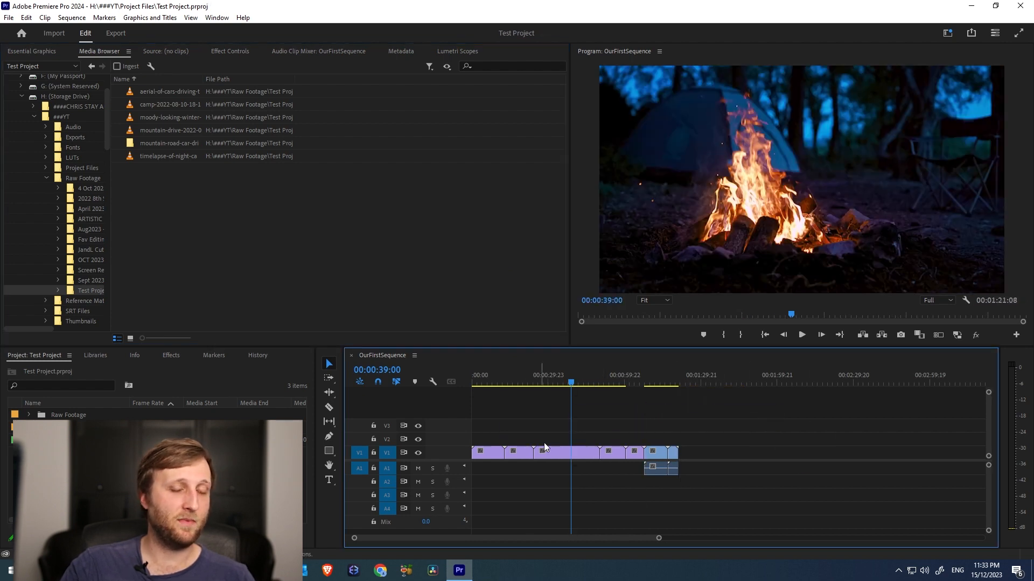
# Step: Cut the campfire clip on V1 at three points with the Razor tool, the first at 00:00:30:16
pyautogui.keyDown('alt'); pyautogui.scroll(4, 548, 451); pyautogui.keyUp('alt')
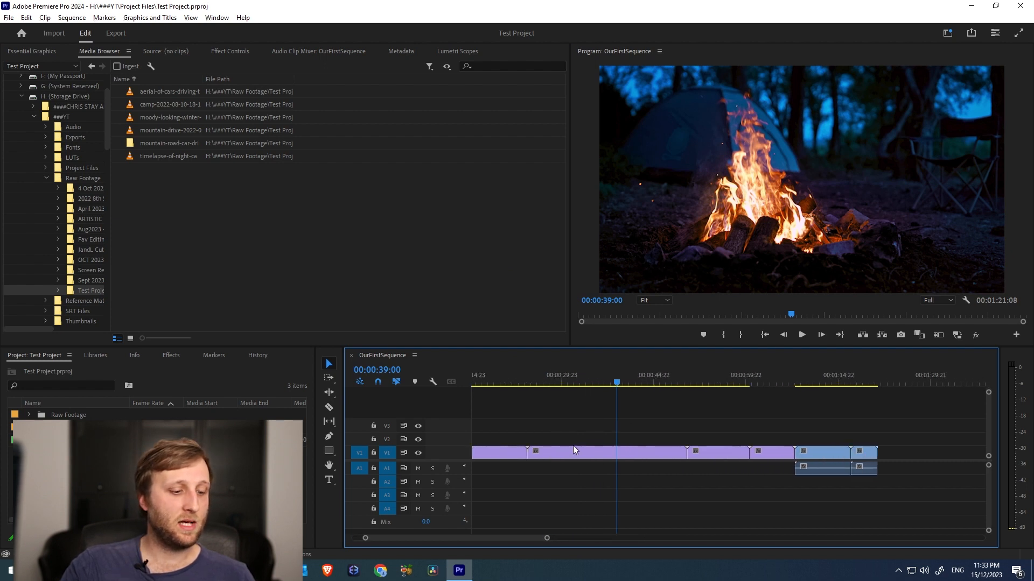
pyautogui.scroll(1, 573, 445)
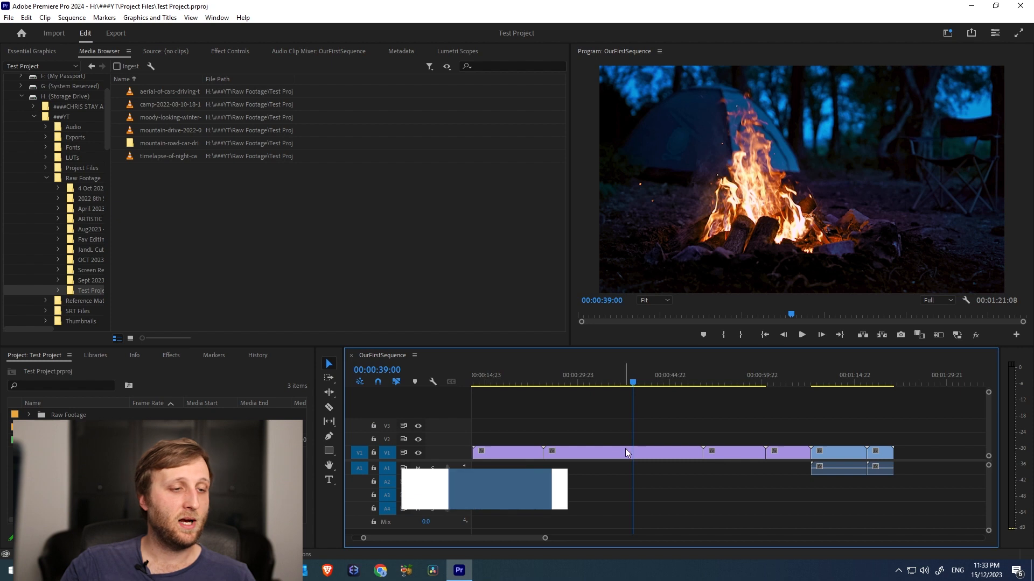
pyautogui.press('c')
pyautogui.click(581, 452)
pyautogui.click(670, 454)
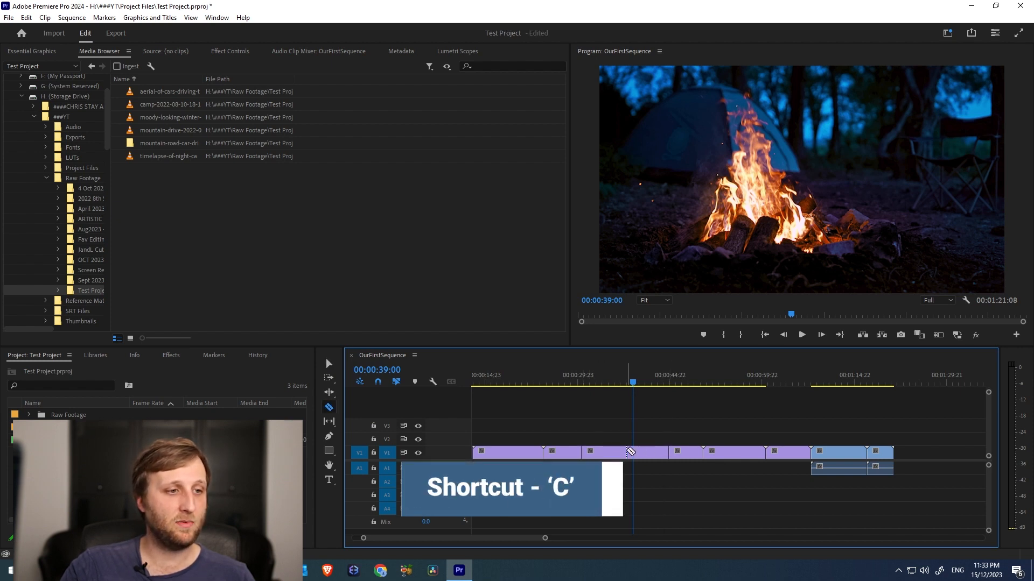
pyautogui.click(604, 453)
# Step: Move the short piece starting at 00:00:30:16 and the last campfire piece from V1 up to V2
pyautogui.press('v')
pyautogui.moveTo(599, 454); pyautogui.dragTo(594, 438)
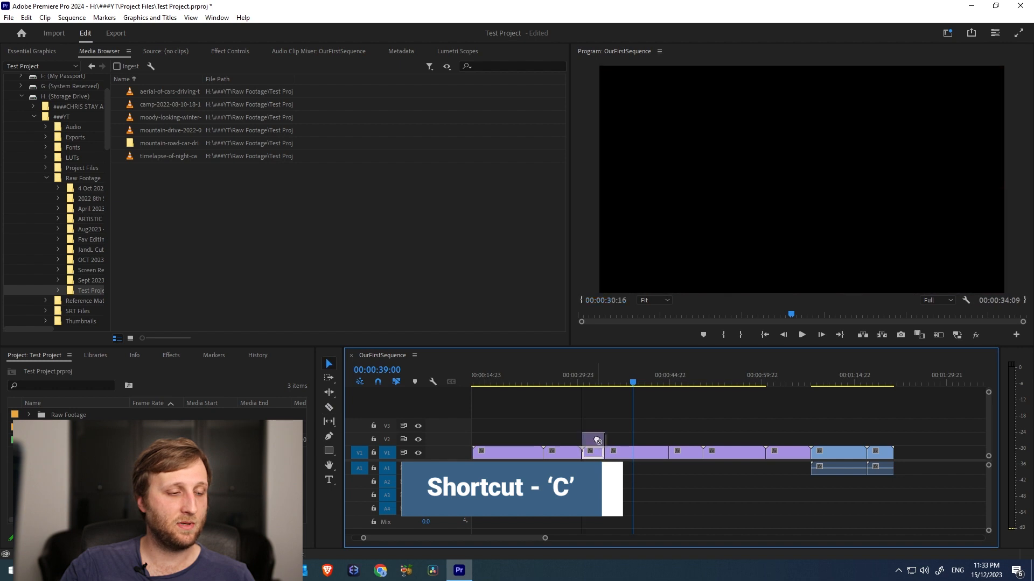
pyautogui.moveTo(685, 446); pyautogui.dragTo(684, 433)
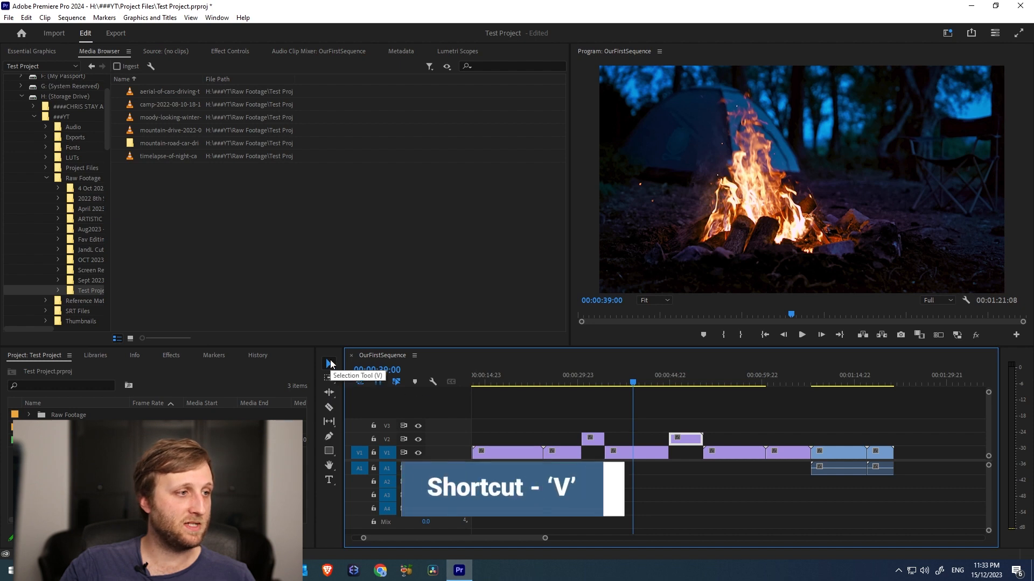
pyautogui.keyDown('ctrl'); pyautogui.click(686, 439); pyautogui.keyUp('ctrl')
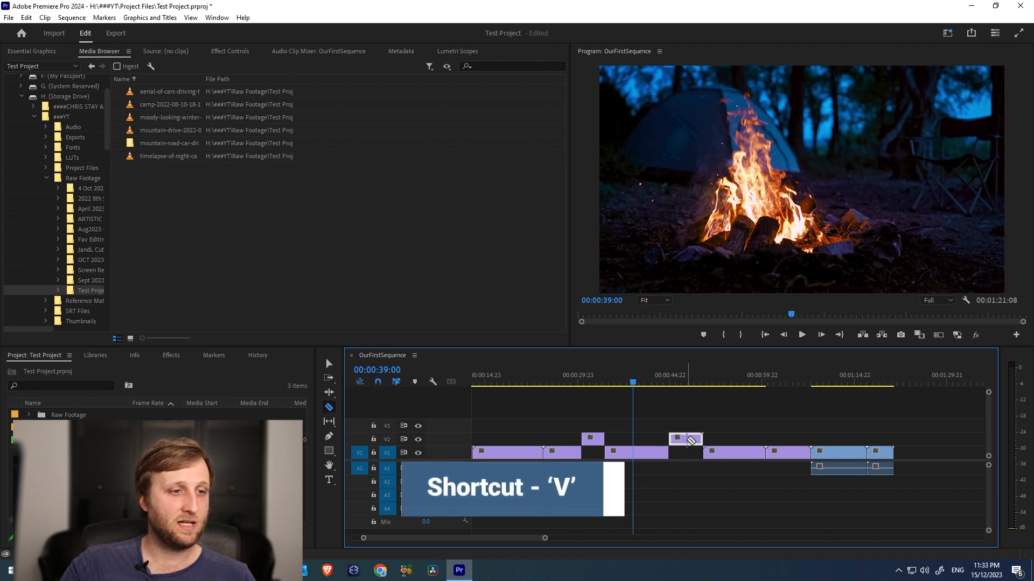
pyautogui.moveTo(692, 441); pyautogui.dragTo(721, 447)
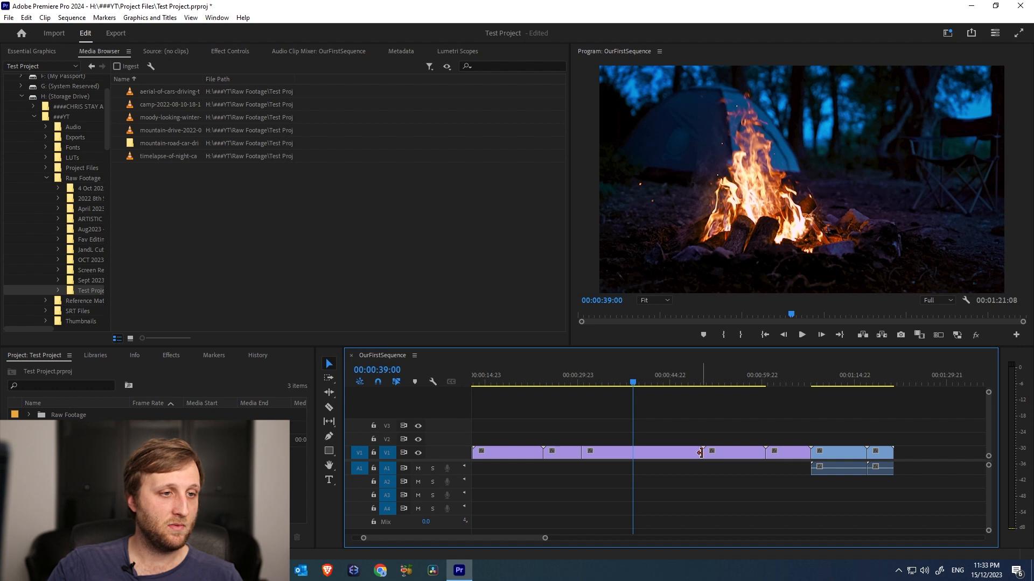
# Step: Cut the campfire clip into pieces again with the Razor tool and delete its last piece from V1
pyautogui.moveTo(698, 453)
pyautogui.mouseDown()
pyautogui.moveTo(659, 452)
pyautogui.moveTo(702, 453)
pyautogui.mouseUp()
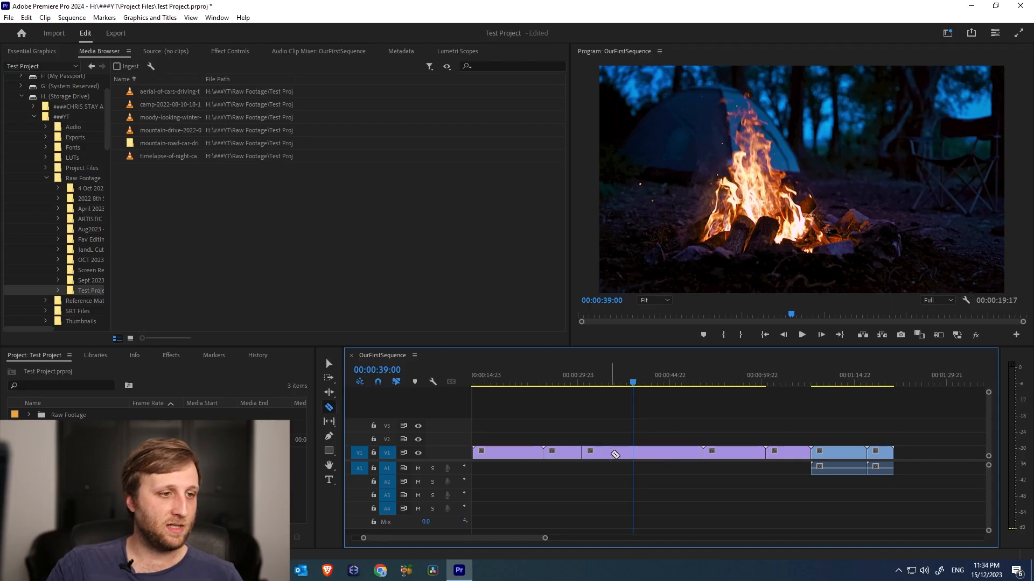
pyautogui.press('v')
pyautogui.click(673, 454)
pyautogui.press('Delete')
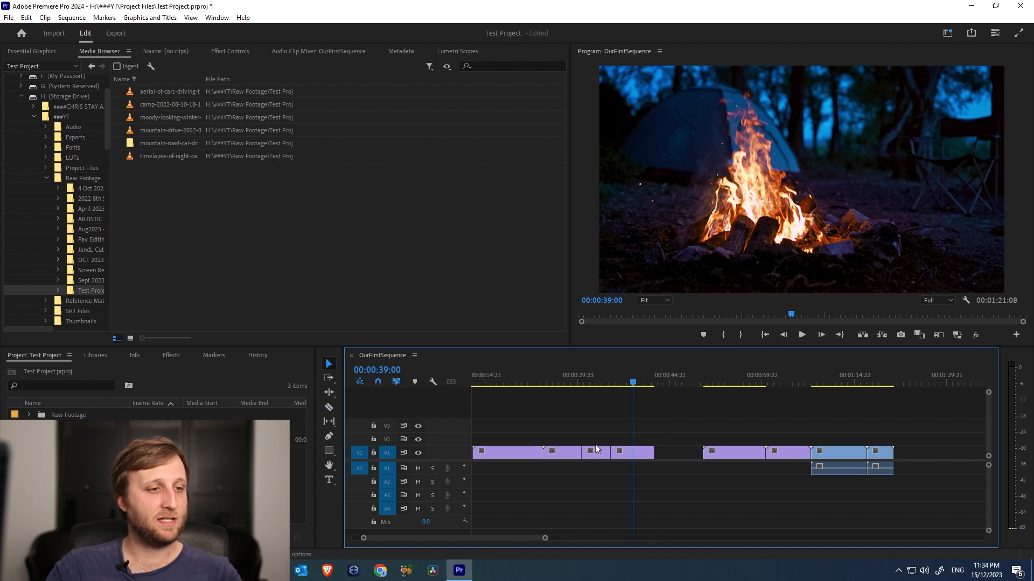
# Step: Ripple delete the two empty gaps before and after the remaining campfire piece on V1
pyautogui.click(673, 452)
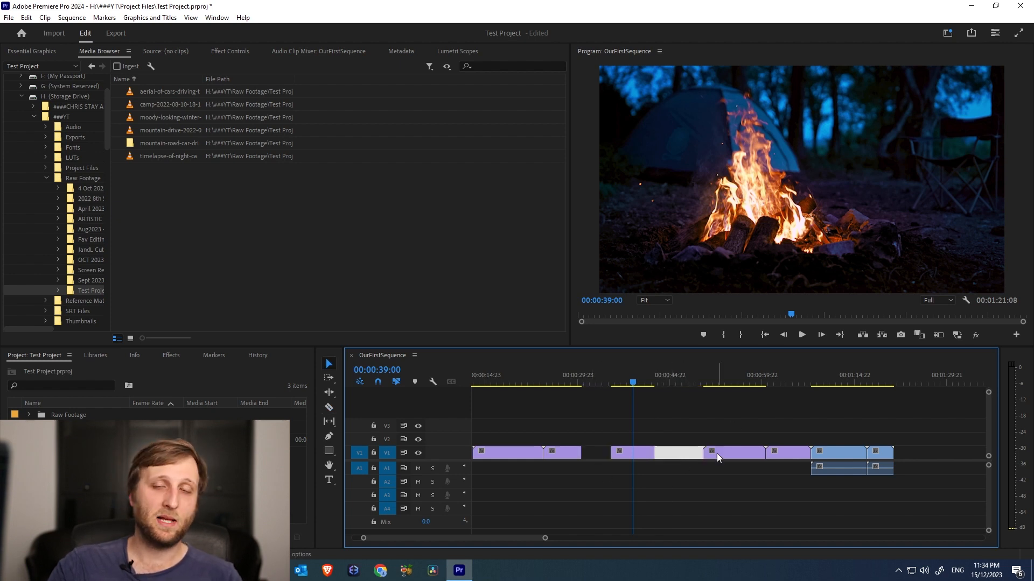
pyautogui.click(669, 453)
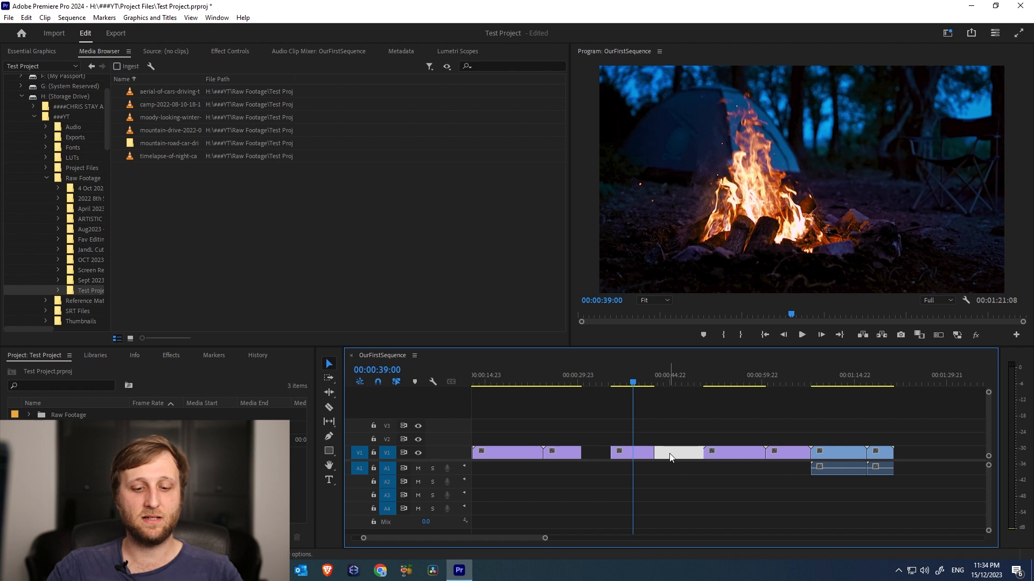
pyautogui.press('Delete')
pyautogui.click(602, 456)
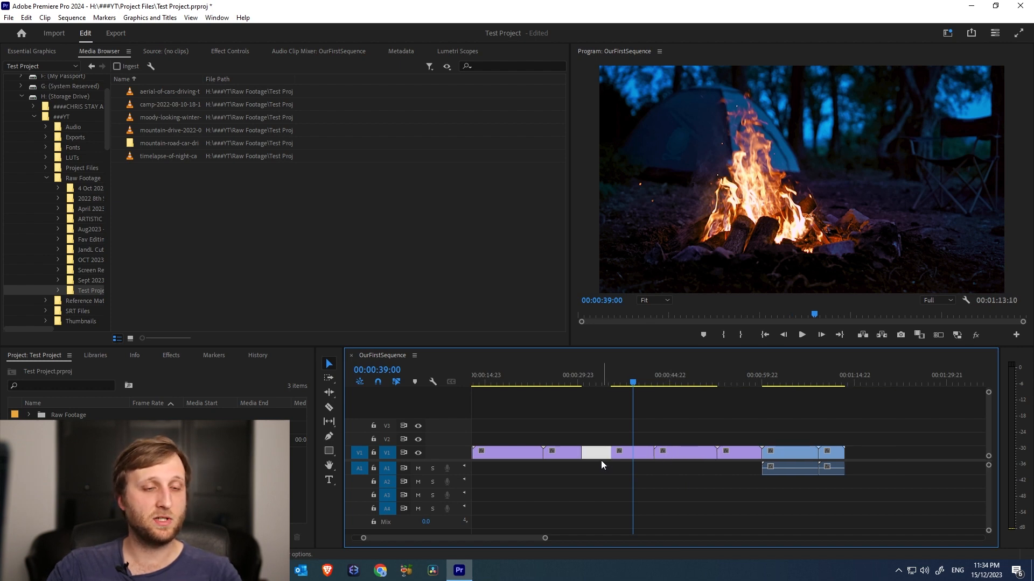
pyautogui.press('Delete')
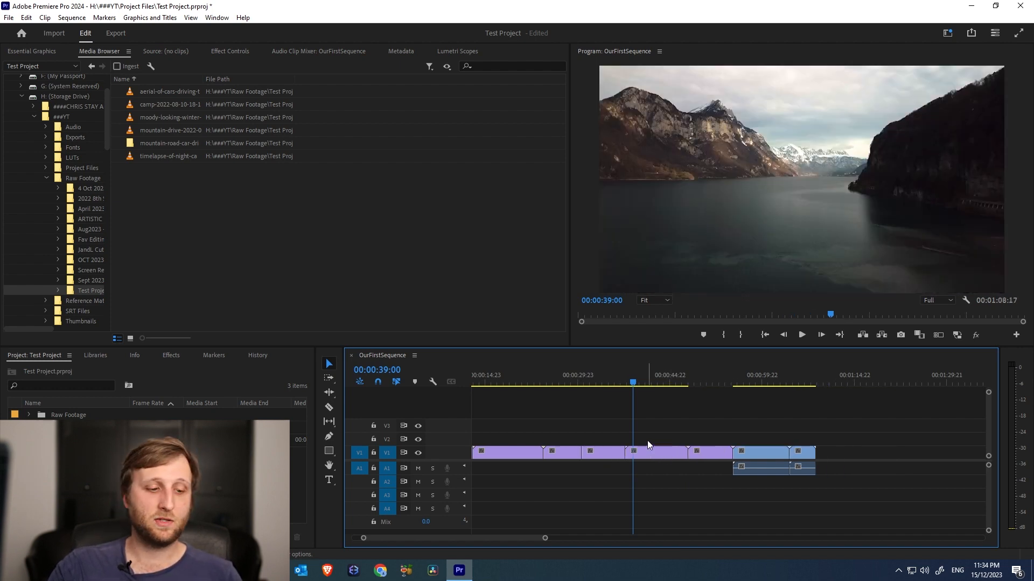
# Step: Trim the edges of several V1 clips to leave gaps between them, and delete the last Mountain Road Car clip
pyautogui.moveTo(682, 452); pyautogui.dragTo(660, 458)
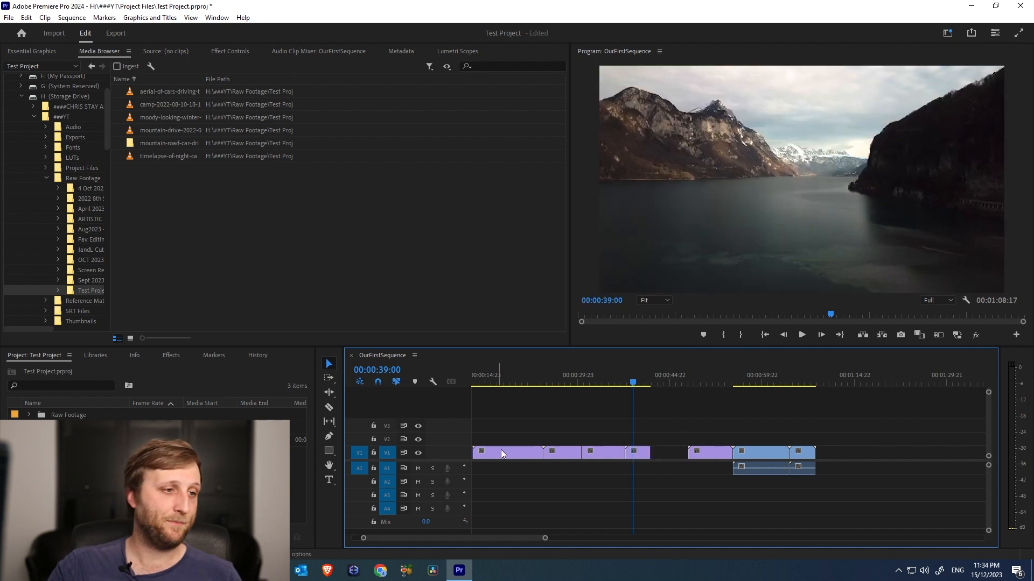
pyautogui.moveTo(542, 453); pyautogui.dragTo(599, 453)
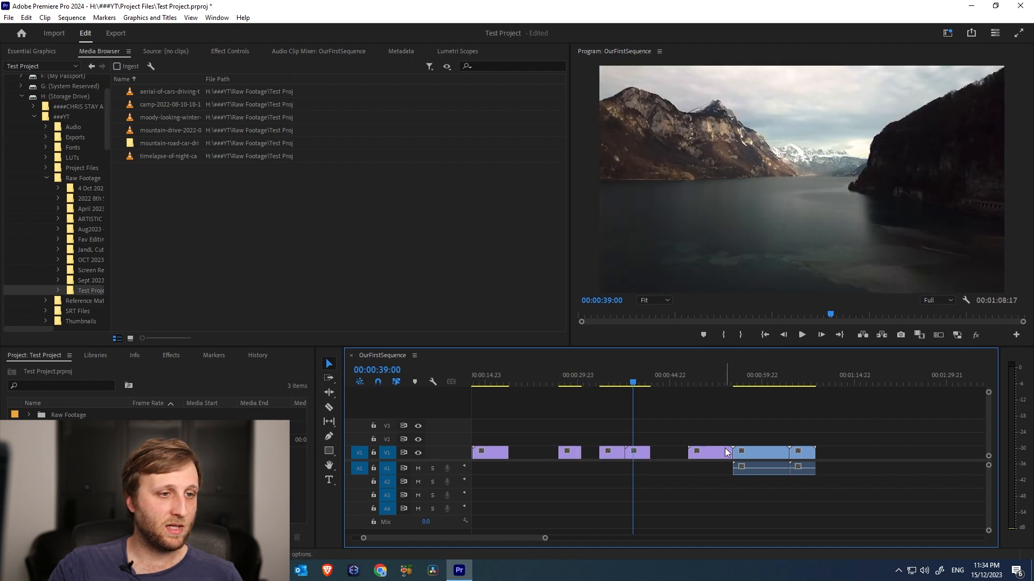
pyautogui.click(808, 457)
pyautogui.press('Delete')
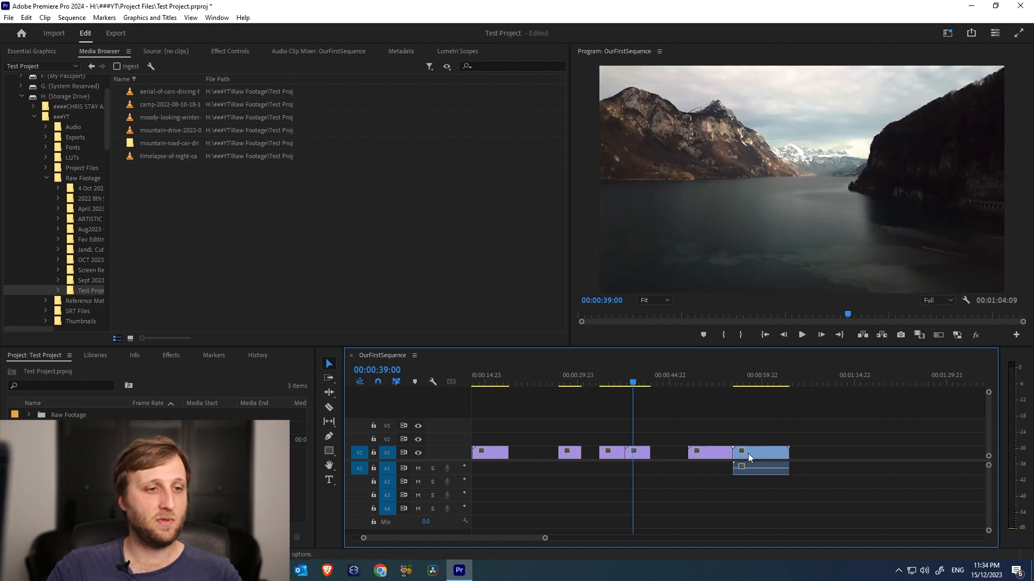
pyautogui.moveTo(735, 453); pyautogui.dragTo(780, 453)
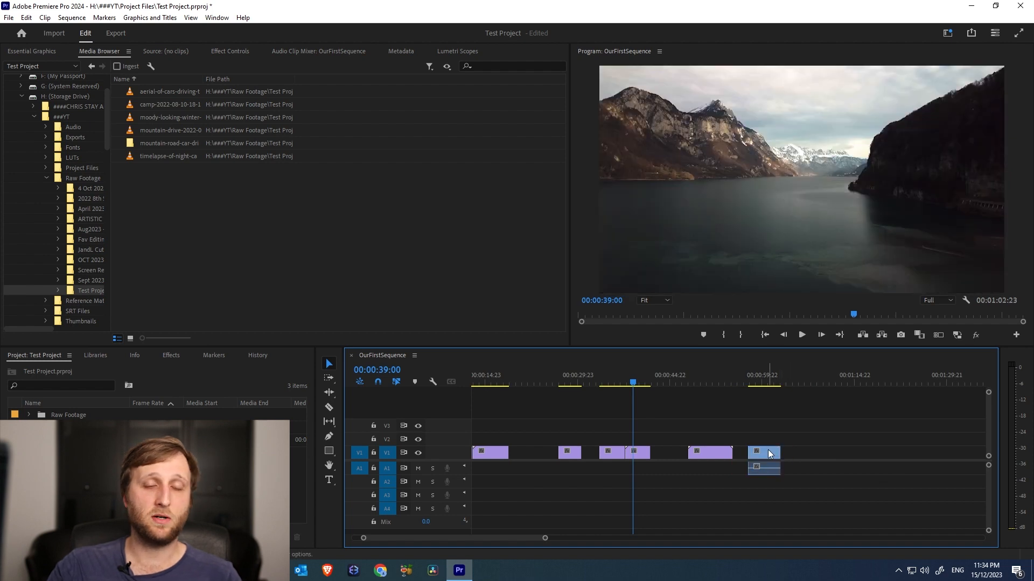
# Step: Close all the gaps between the clips on the timeline at once, with every clip selected
pyautogui.click(740, 453)
pyautogui.click(665, 453)
pyautogui.click(589, 453)
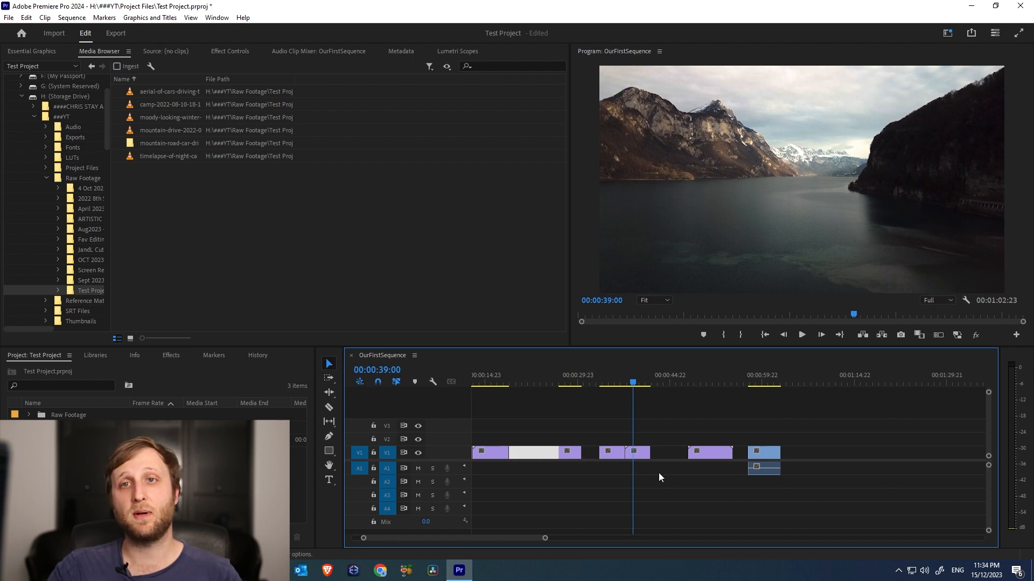
pyautogui.moveTo(791, 434); pyautogui.dragTo(493, 488)
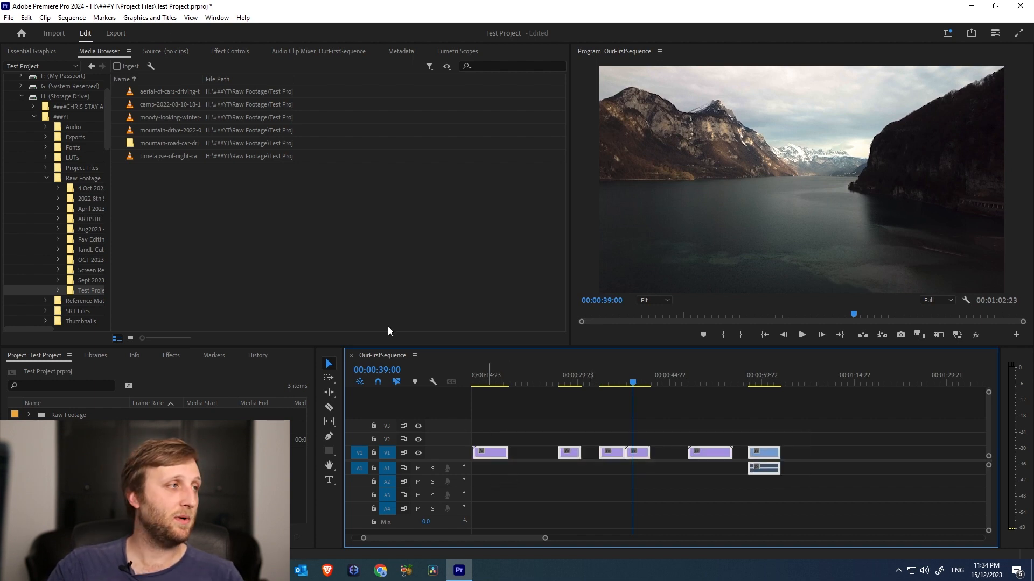
pyautogui.click(81, 19)
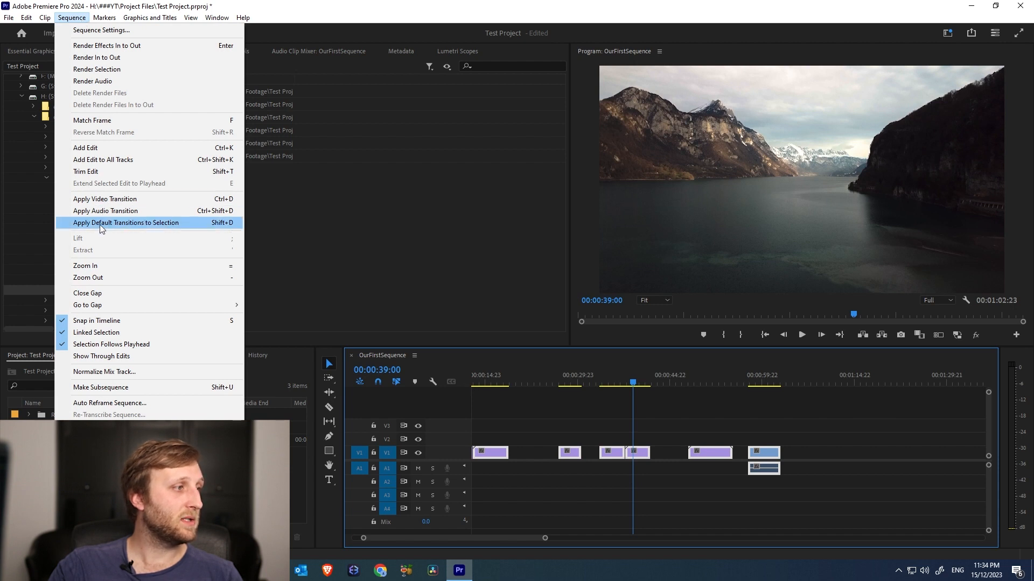
pyautogui.click(120, 291)
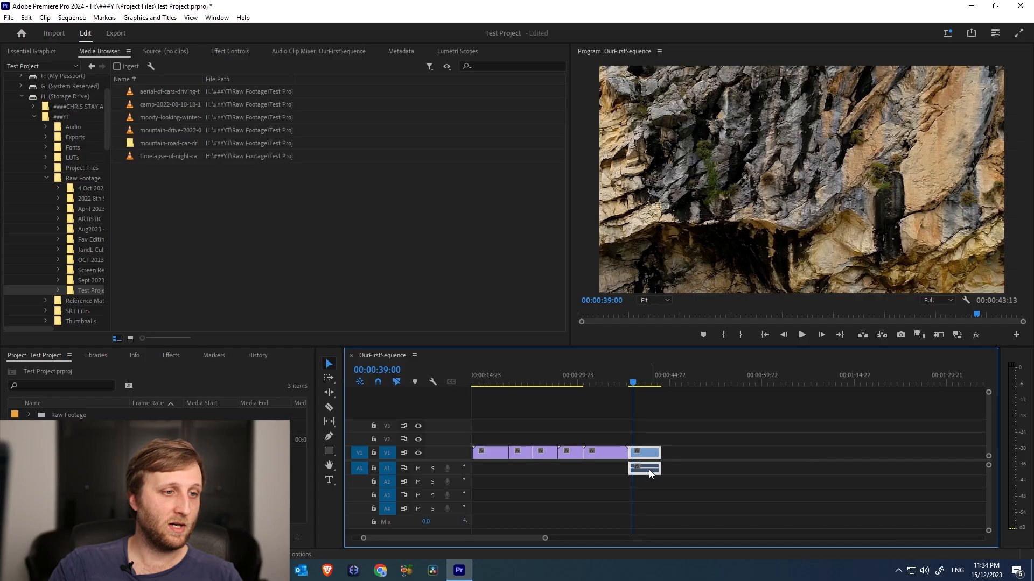
# Step: Adjust the audio gain of the last Mountain Road Car Driving clip by 5 dB
pyautogui.rightClick(648, 469)
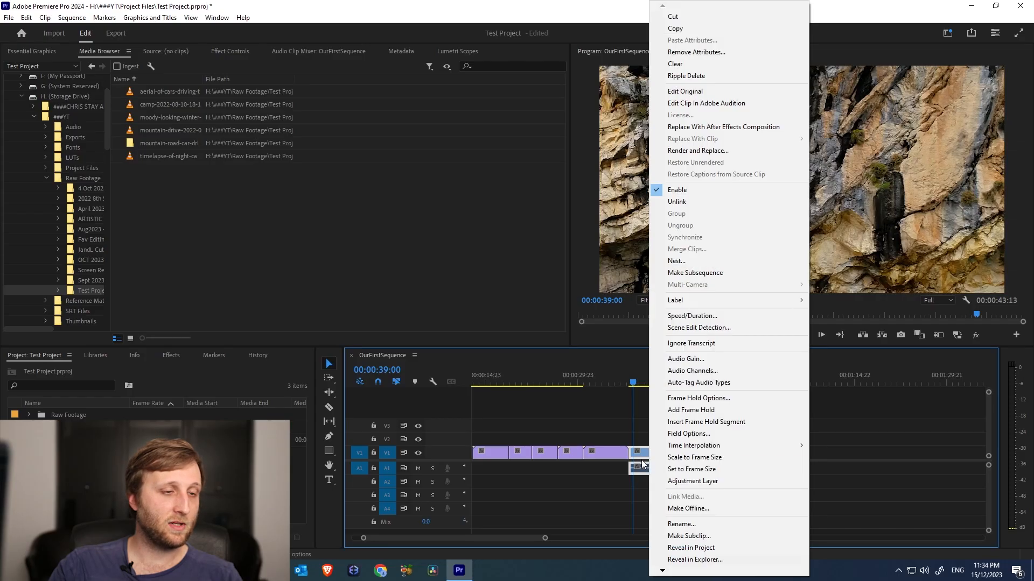
pyautogui.click(712, 357)
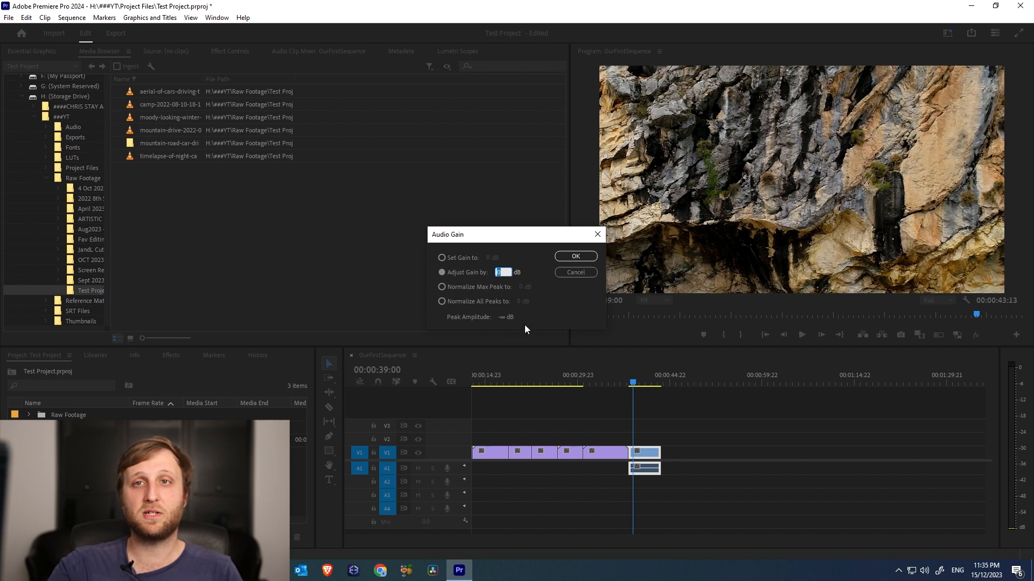
pyautogui.write('5')
pyautogui.press('Return')
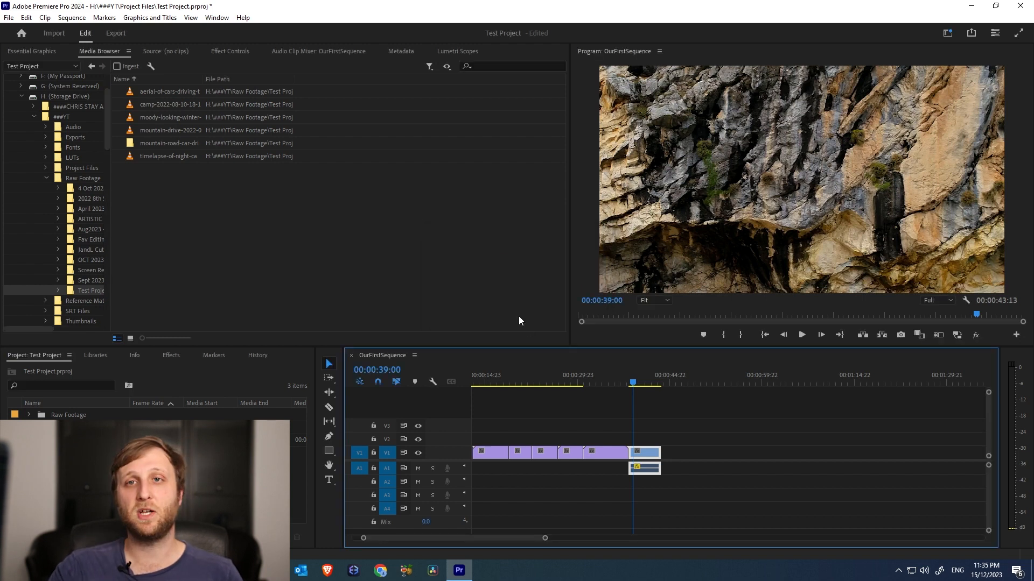
# Step: Set the last Mountain Road Car Driving clip's speed to 200%, keeping Frame Sampling as time interpolation
pyautogui.rightClick(647, 451)
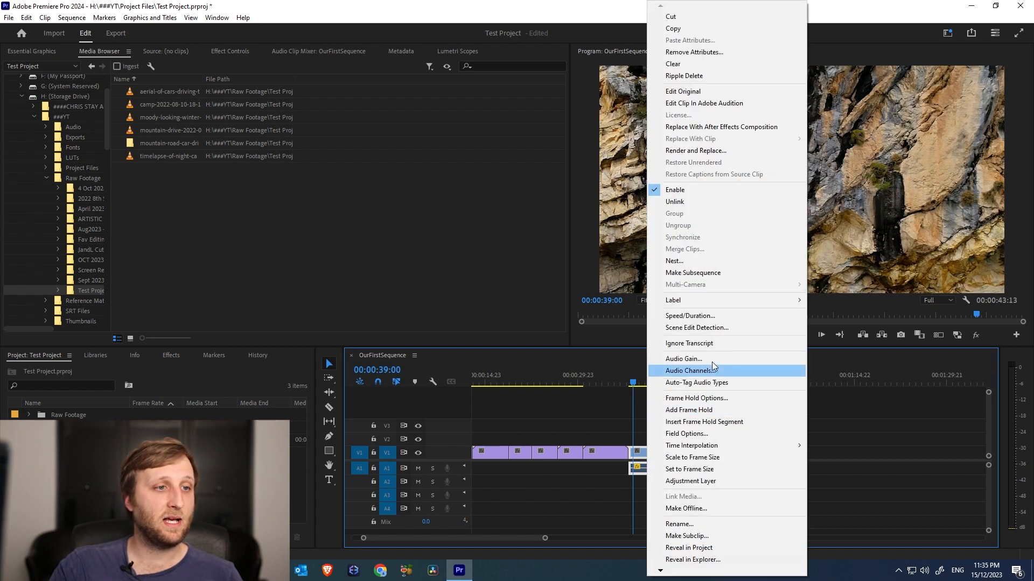
pyautogui.click(707, 316)
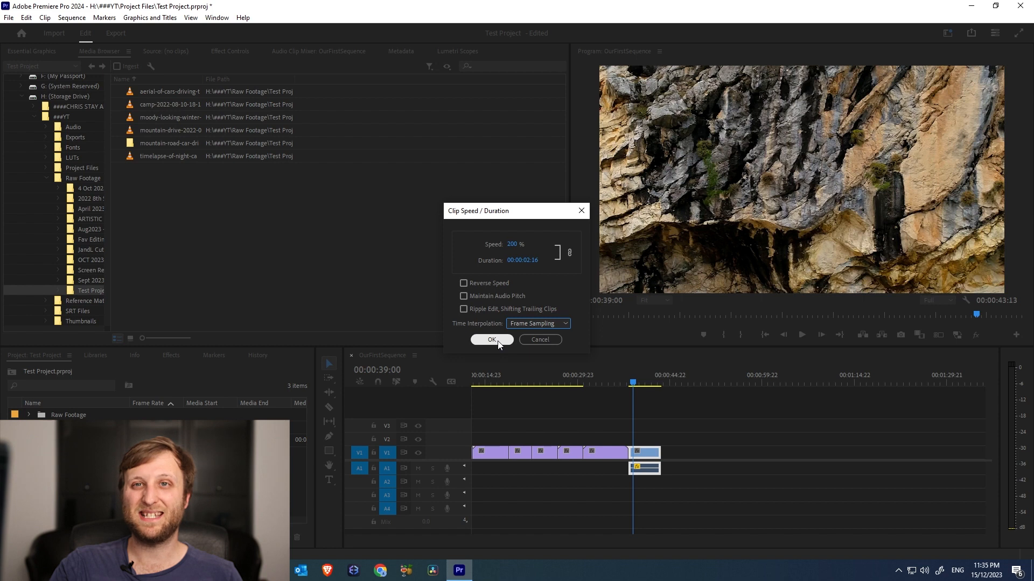
pyautogui.click(492, 340)
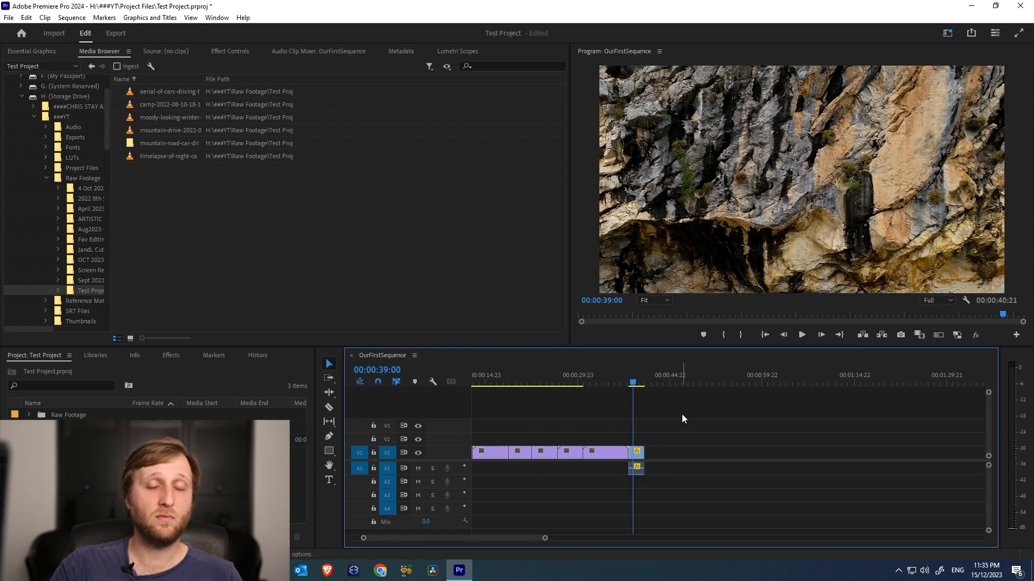
# Step: Show the Mountain Road Car Driving clip at 00:00:38:17 and set its Motion scale to 50
pyautogui.moveTo(613, 380); pyautogui.dragTo(634, 387)
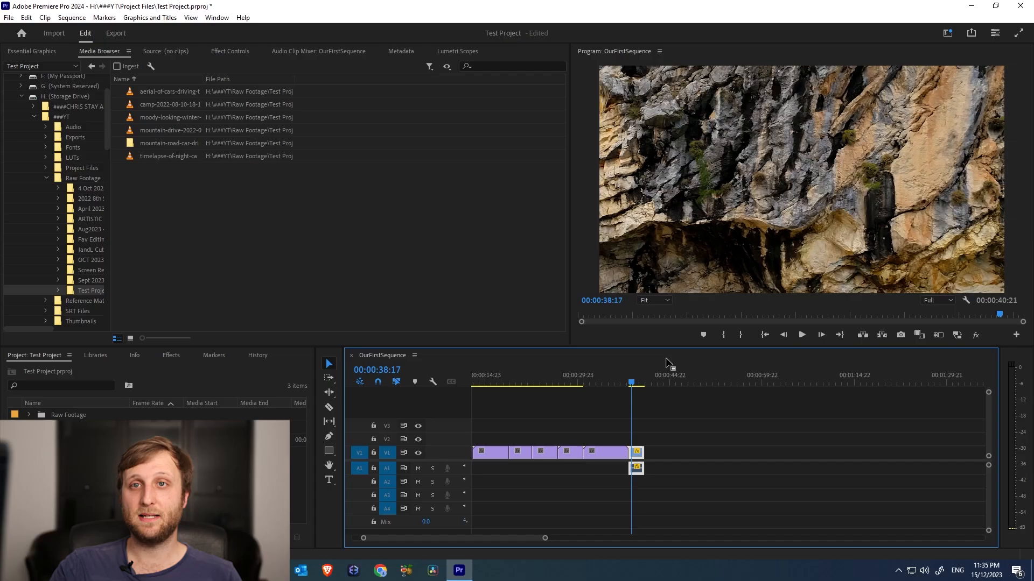
pyautogui.click(222, 52)
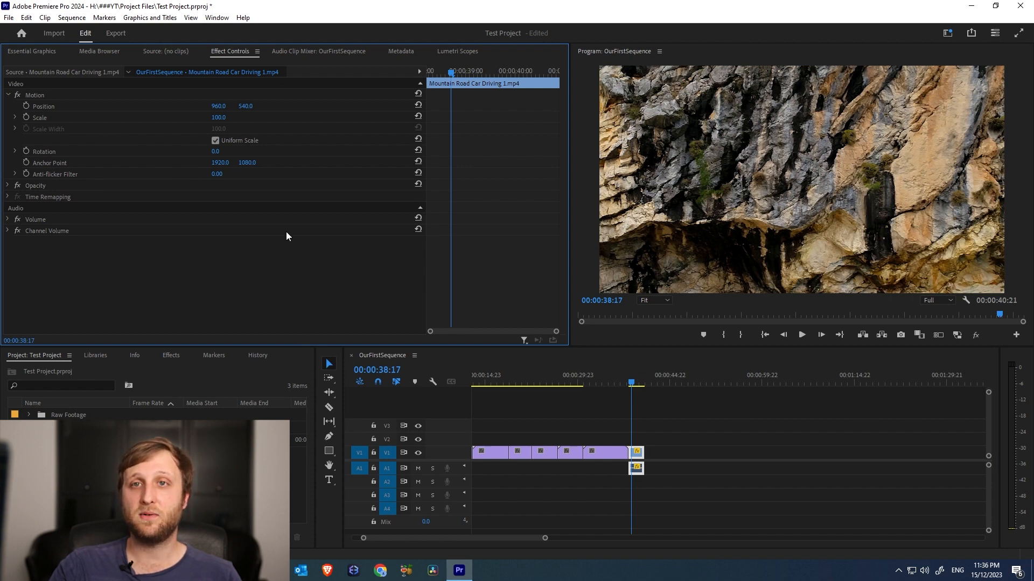
pyautogui.click(219, 117)
pyautogui.write('5')
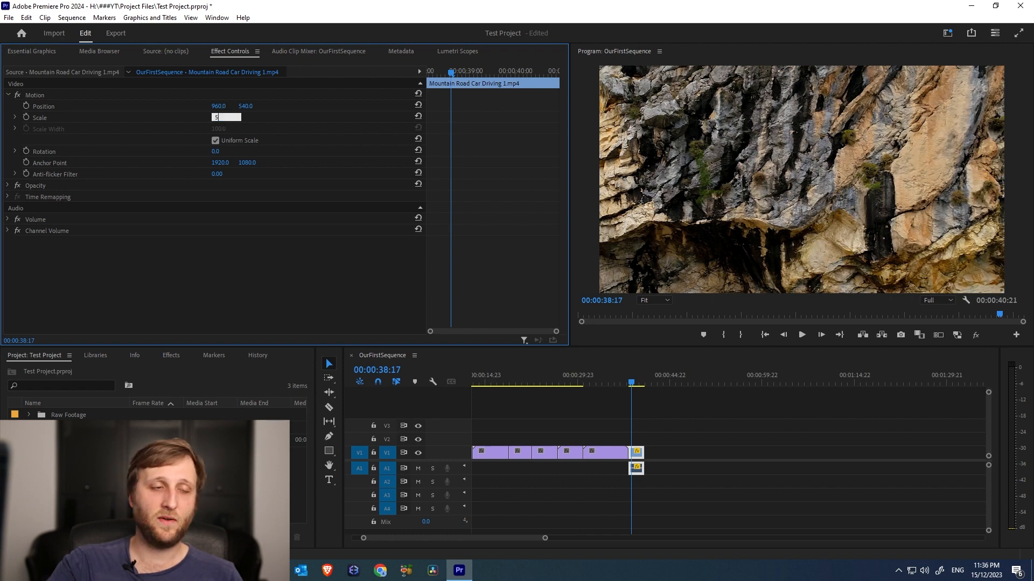
pyautogui.write('0')
pyautogui.press('Return')
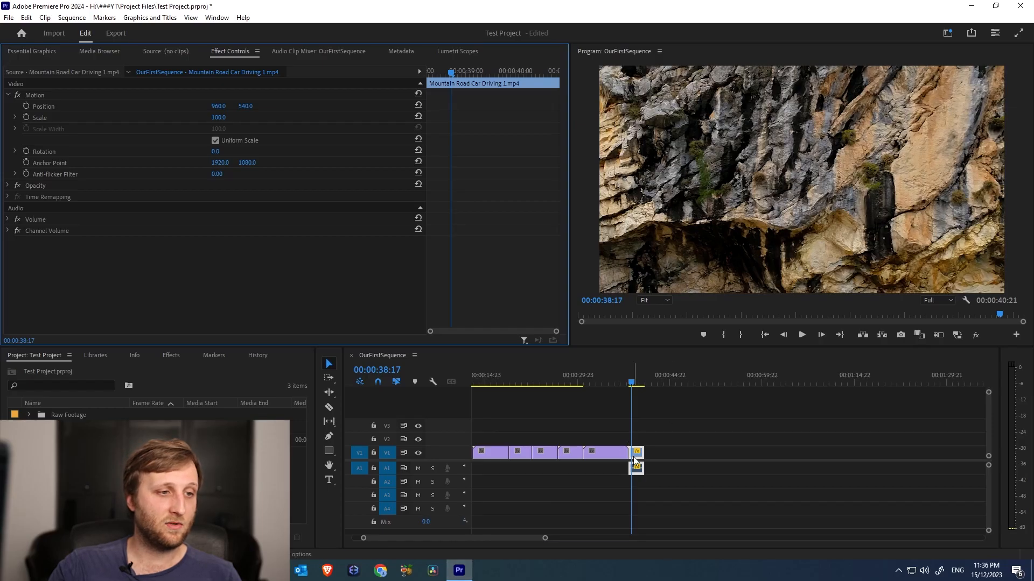
# Step: Fit the Mountain Road Car Driving clip to the sequence with Set to Frame Size
pyautogui.rightClick(634, 460)
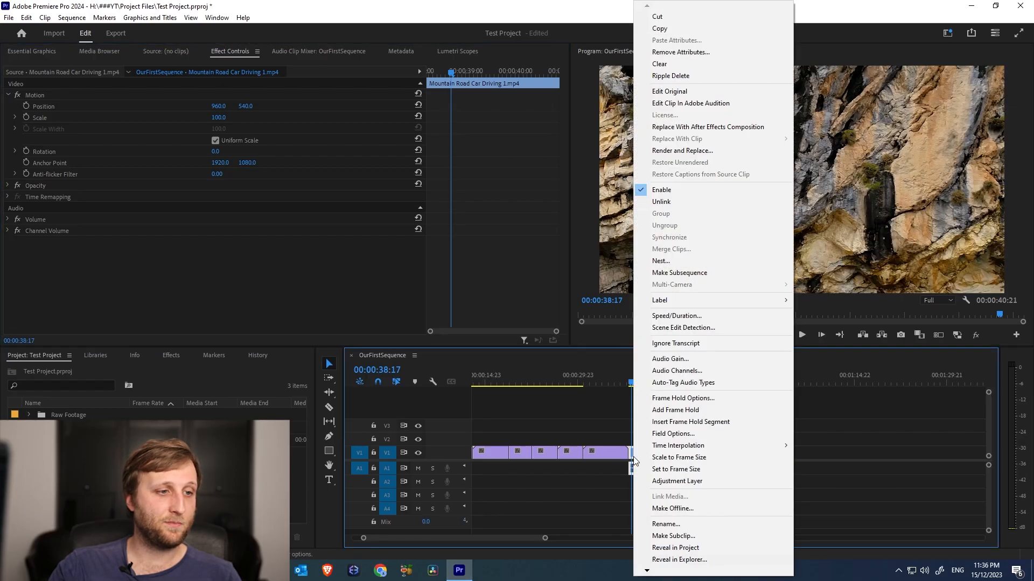
pyautogui.click(660, 471)
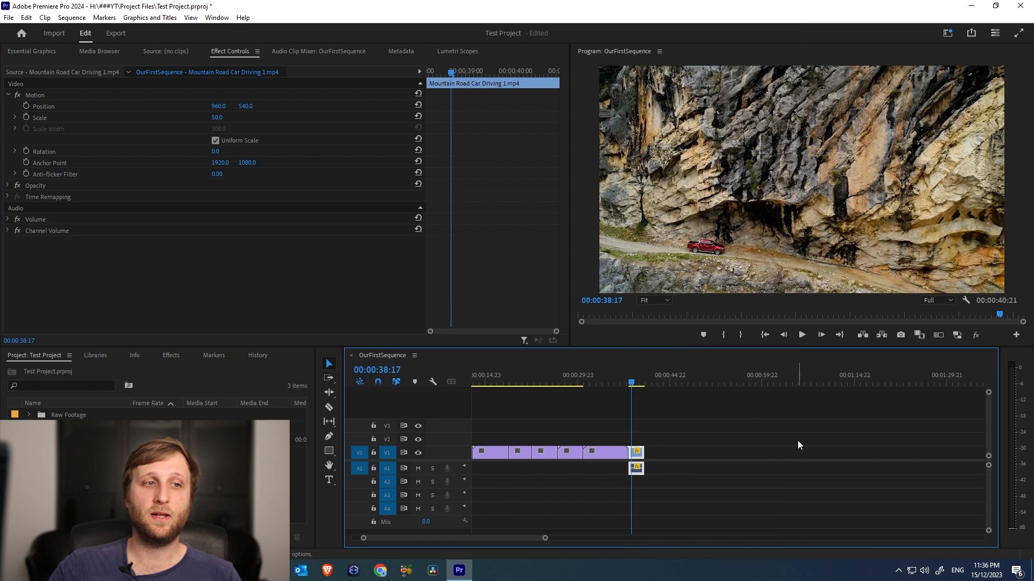
pyautogui.click(797, 441)
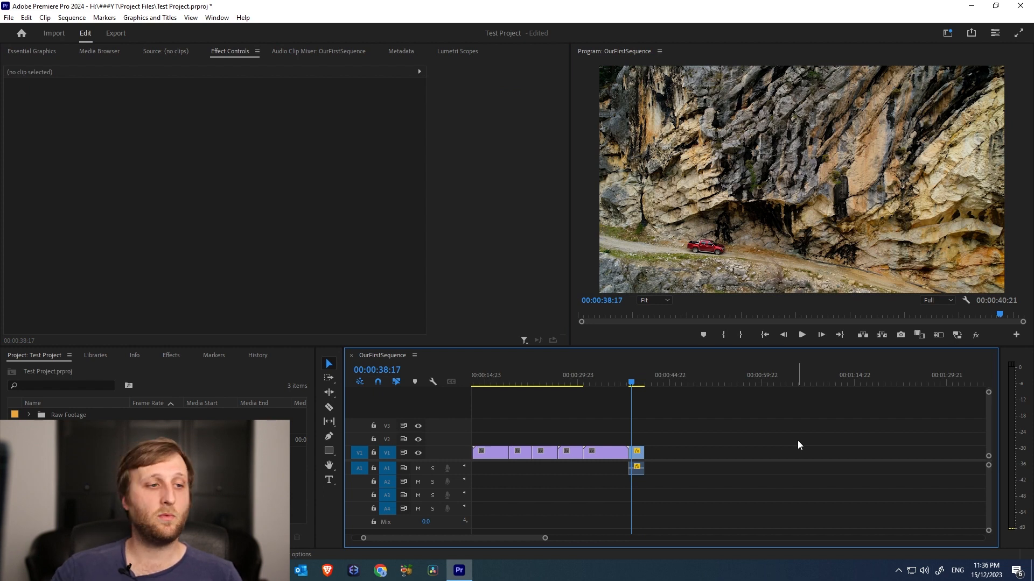
# Step: Apply Set to Frame Size to all the clips in the sequence together
pyautogui.moveTo(725, 426); pyautogui.dragTo(379, 490)
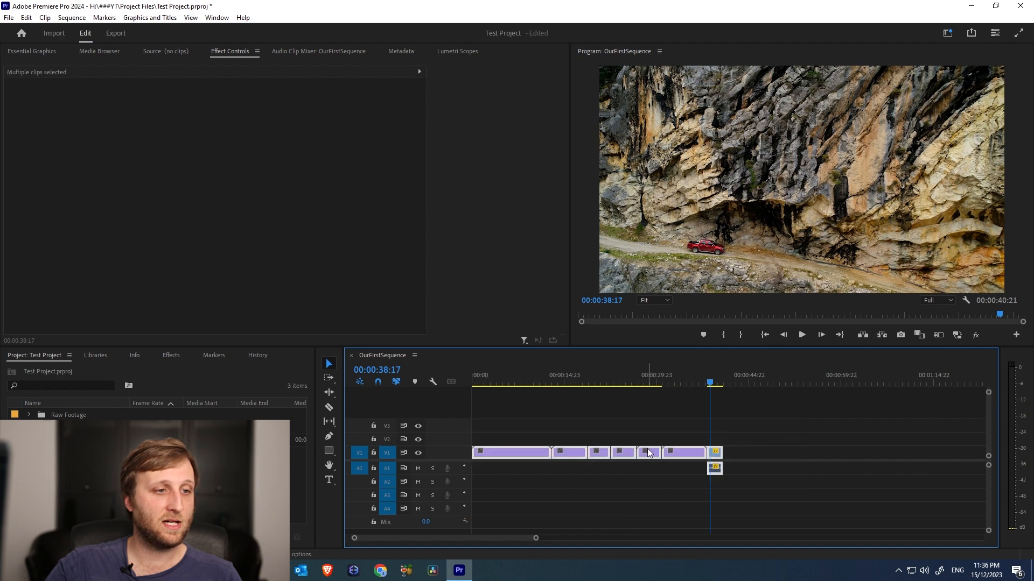
pyautogui.rightClick(686, 450)
pyautogui.click(731, 471)
pyautogui.click(735, 420)
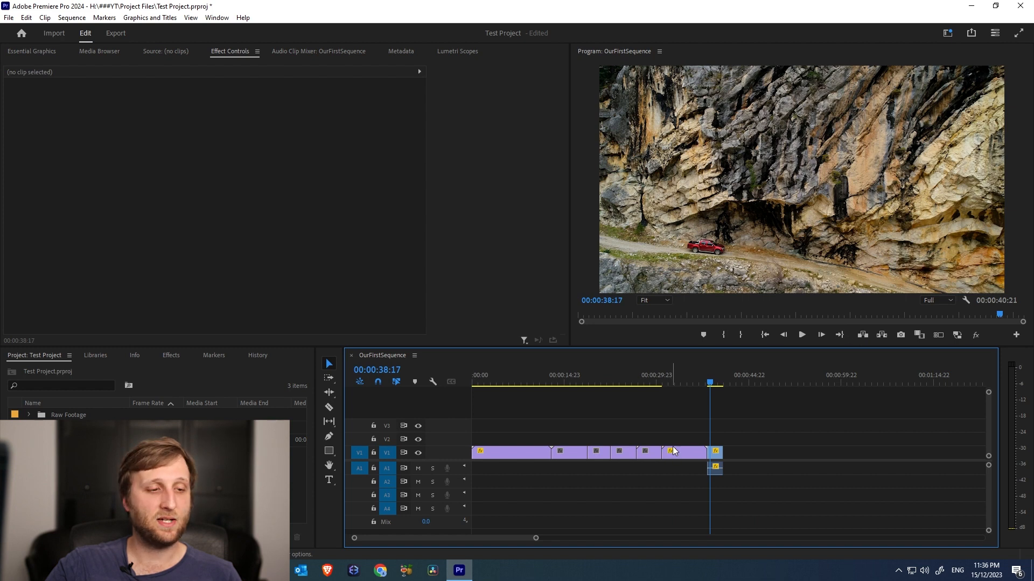
# Step: Check the framing and scale of the campfire timelapse clip and the aerial autumn forest clip
pyautogui.click(680, 383)
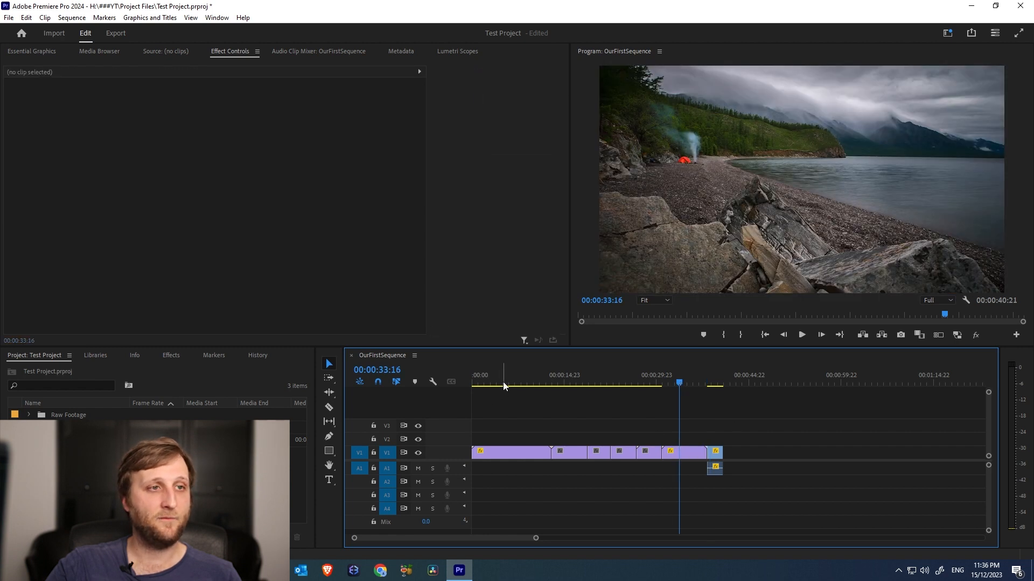
pyautogui.click(503, 383)
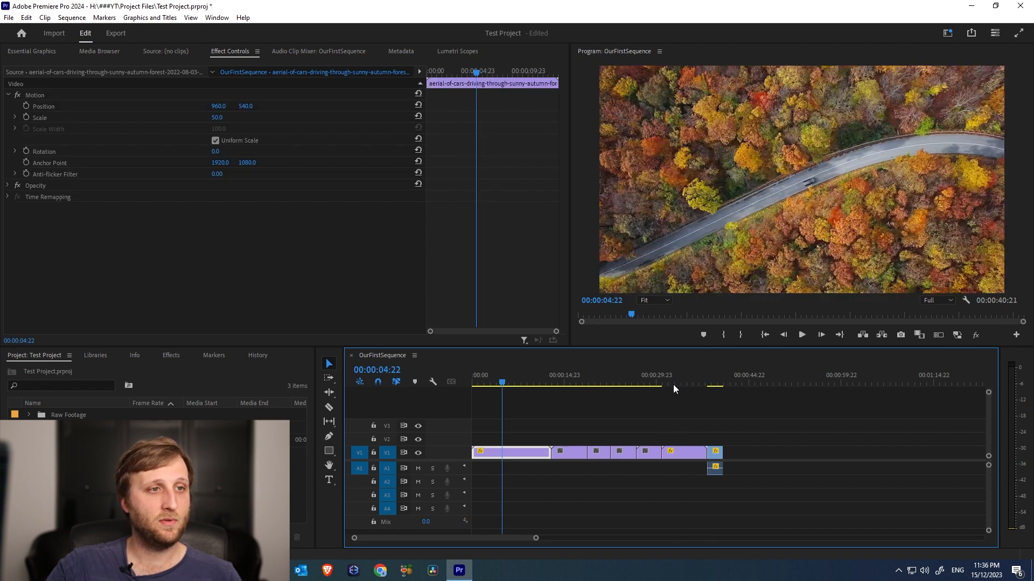
pyautogui.hotkey('ctrl', 'z')
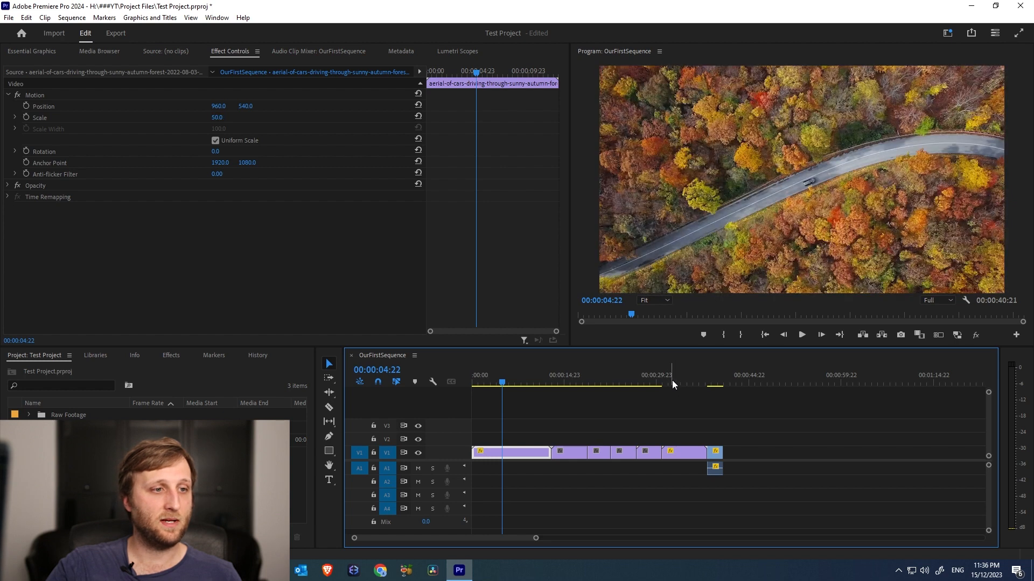
pyautogui.click(673, 383)
pyautogui.hotkey('ctrl', 'shift', 'z')
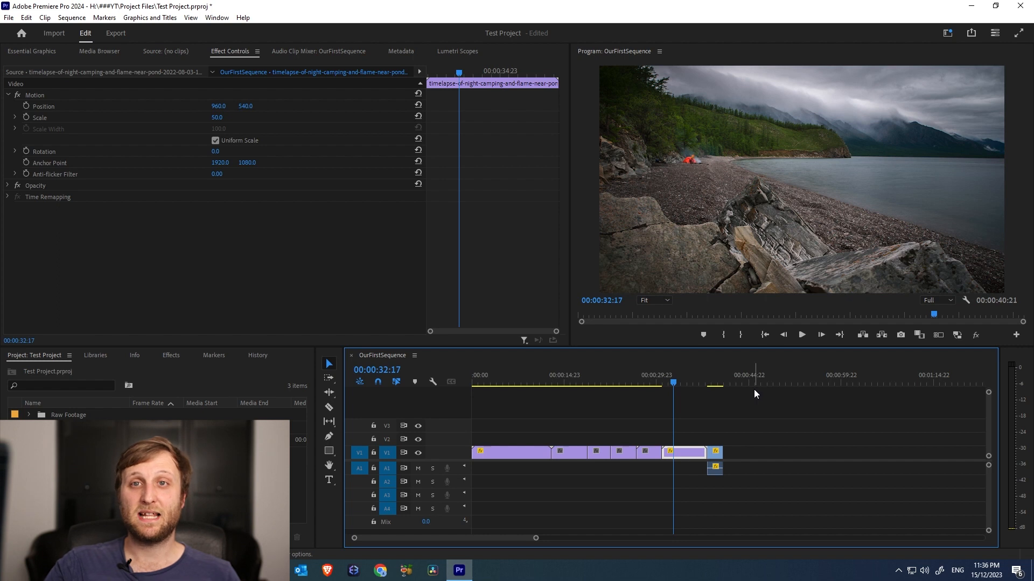
# Step: Find the Constant Power audio transition and apply it to the end of the last clip's audio on A1
pyautogui.click(251, 308)
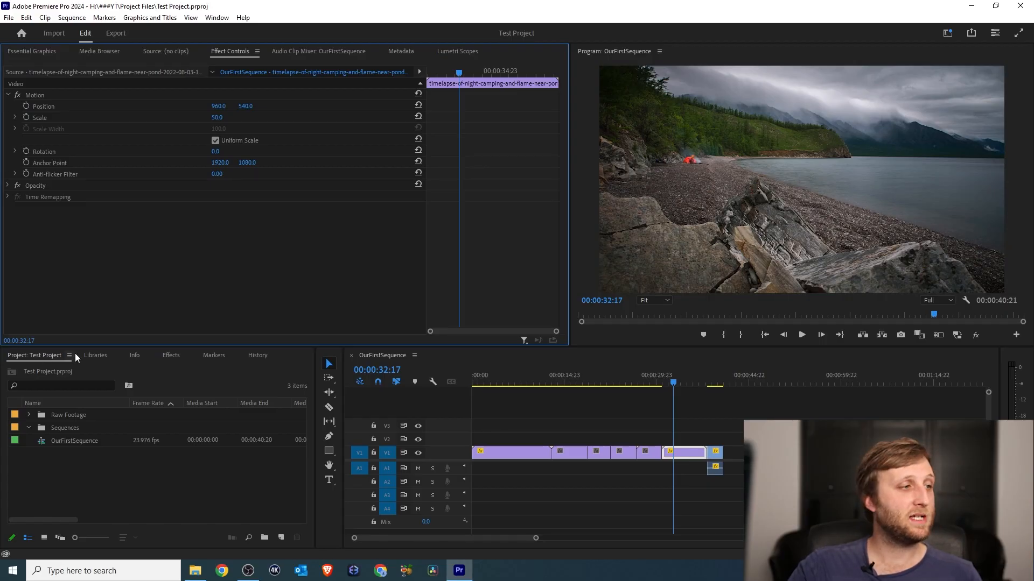
pyautogui.click(170, 355)
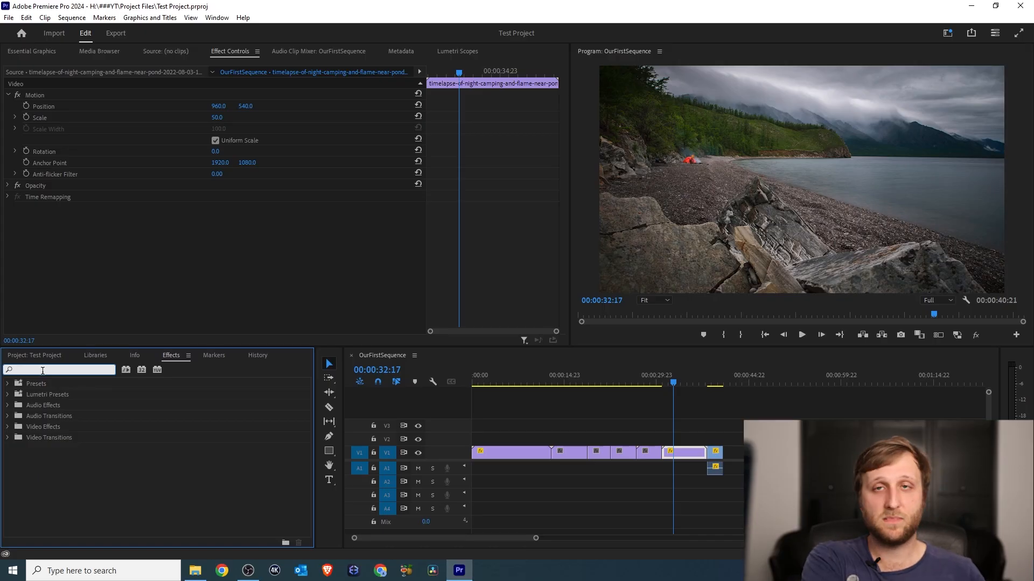
pyautogui.write('consta')
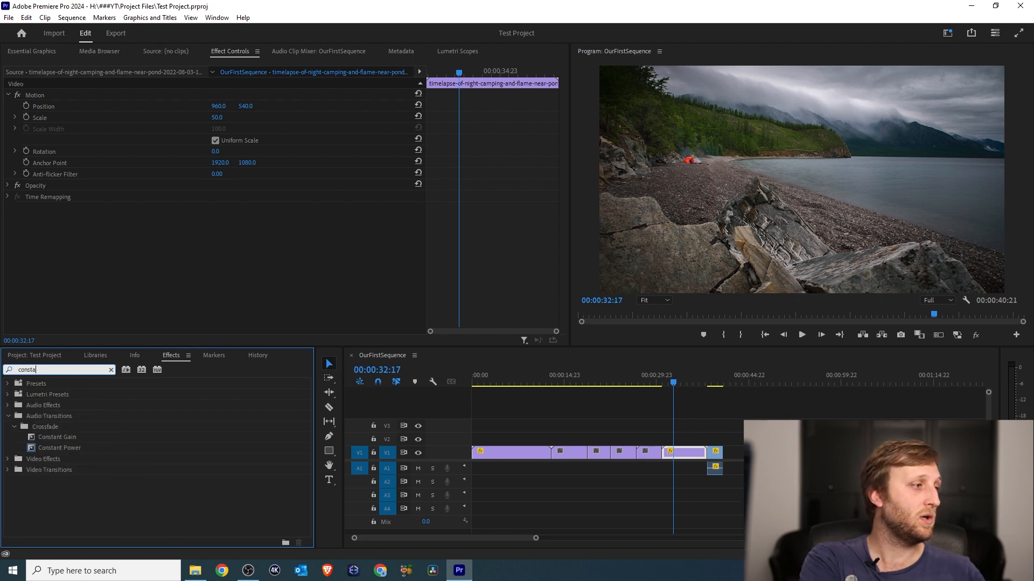
pyautogui.write('n')
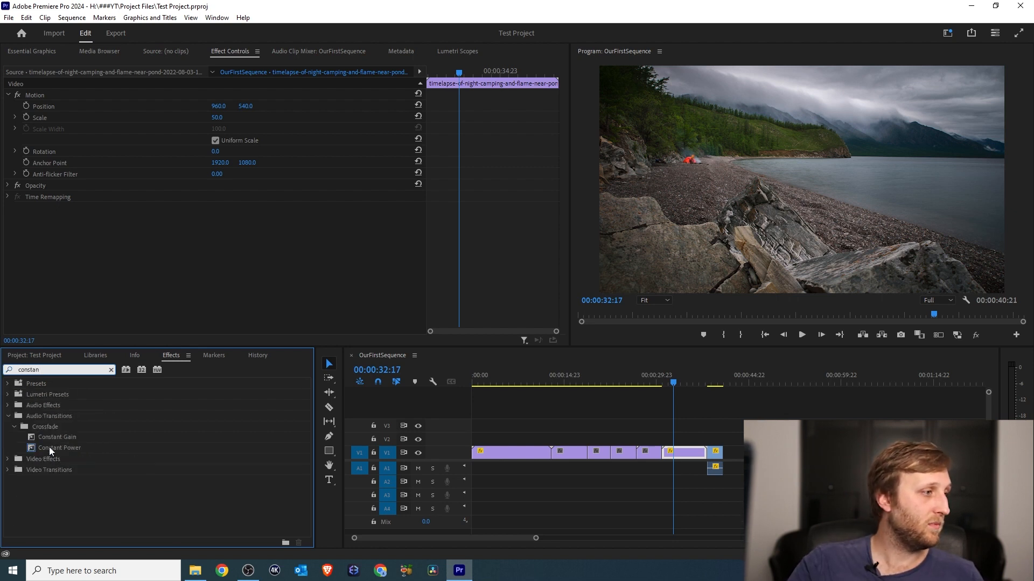
pyautogui.moveTo(49, 447); pyautogui.dragTo(504, 463)
pyautogui.moveTo(722, 472); pyautogui.dragTo(722, 470)
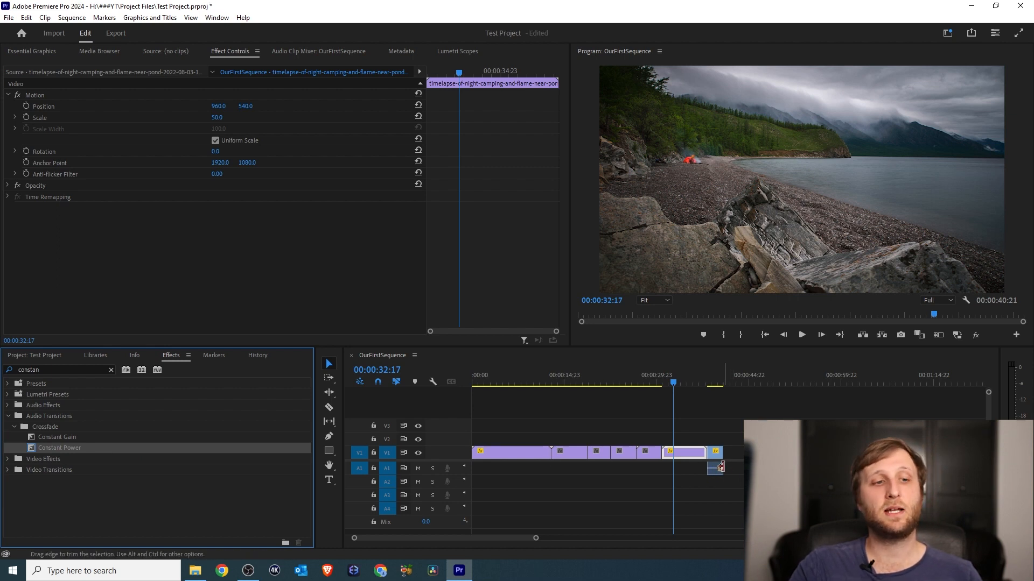
# Step: Shorten the Constant Power transition at the end of the A1 audio to about 22 frames
pyautogui.scroll(5, 725, 458)
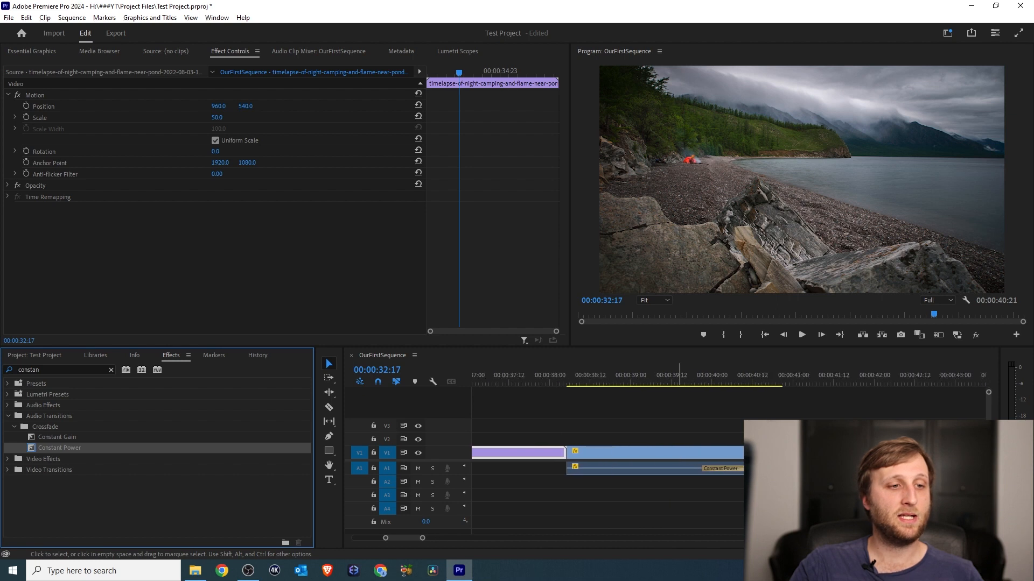
pyautogui.click(710, 468)
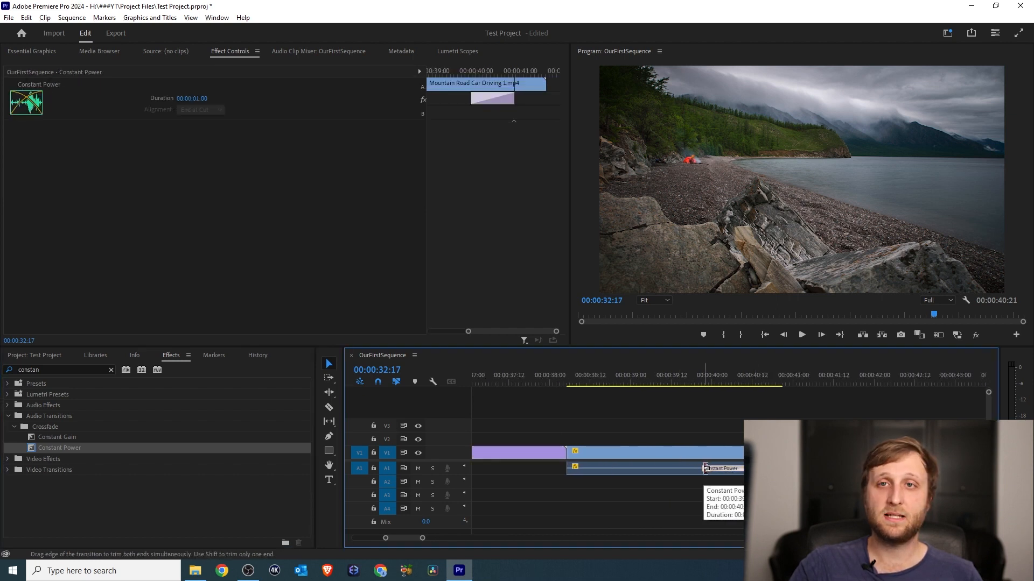
pyautogui.moveTo(705, 469)
pyautogui.mouseDown()
pyautogui.moveTo(737, 468)
pyautogui.moveTo(657, 469)
pyautogui.moveTo(736, 468)
pyautogui.moveTo(708, 471)
pyautogui.mouseUp()
# Step: Find the Cross Dissolve video transition and apply it to the end of the campfire timelapse clip on V1
pyautogui.click(57, 370)
pyautogui.write('cross di')
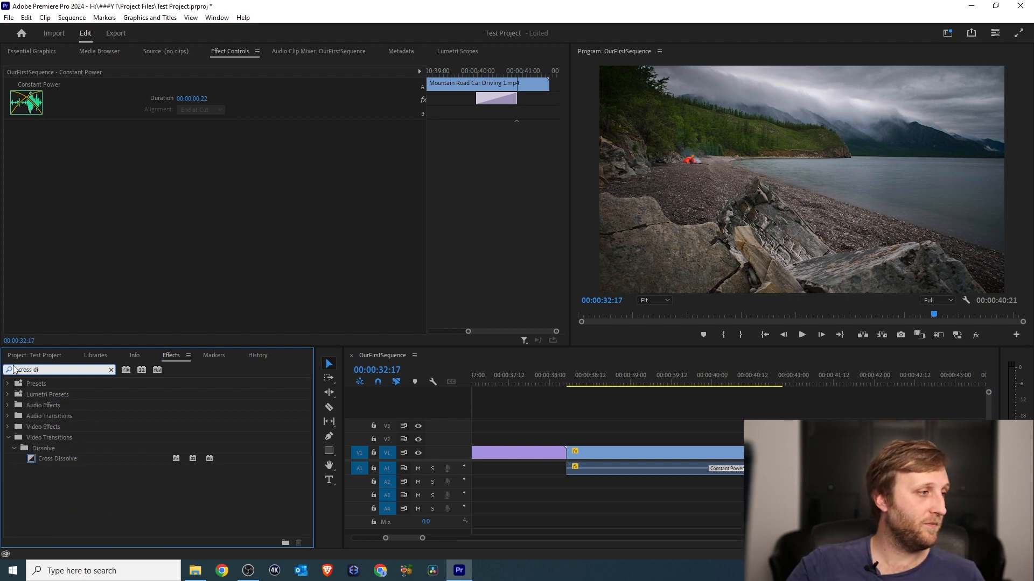
pyautogui.moveTo(64, 458); pyautogui.dragTo(562, 451)
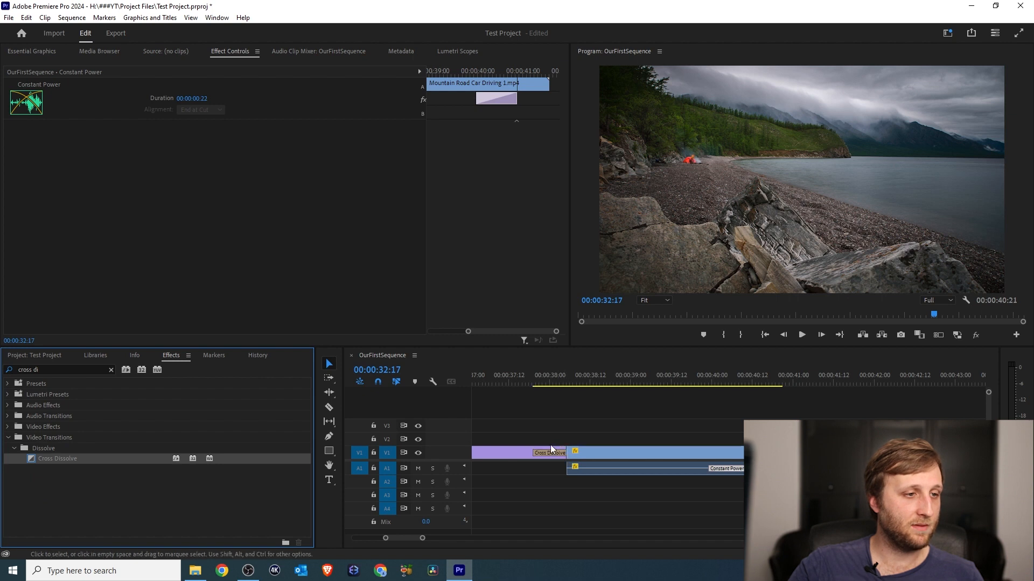
pyautogui.scroll(3, 550, 446)
pyautogui.moveTo(634, 453); pyautogui.dragTo(651, 452)
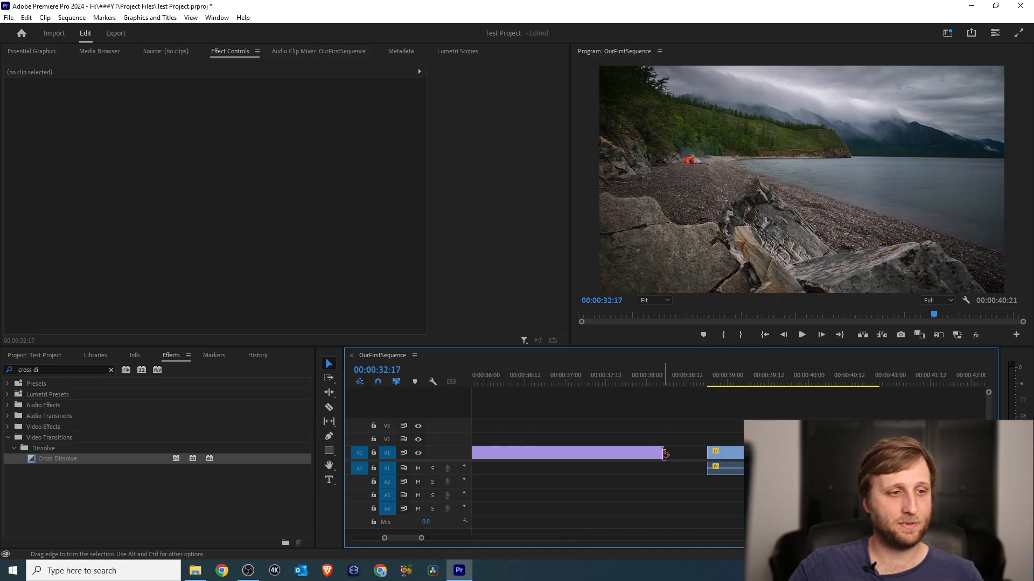
# Step: Trim the campfire clip's end to about 00:00:37:13, move the Mountain Road Car clip against it, and place a Cross Dissolve across the cut
pyautogui.moveTo(662, 453); pyautogui.dragTo(612, 453)
pyautogui.moveTo(725, 455); pyautogui.dragTo(631, 461)
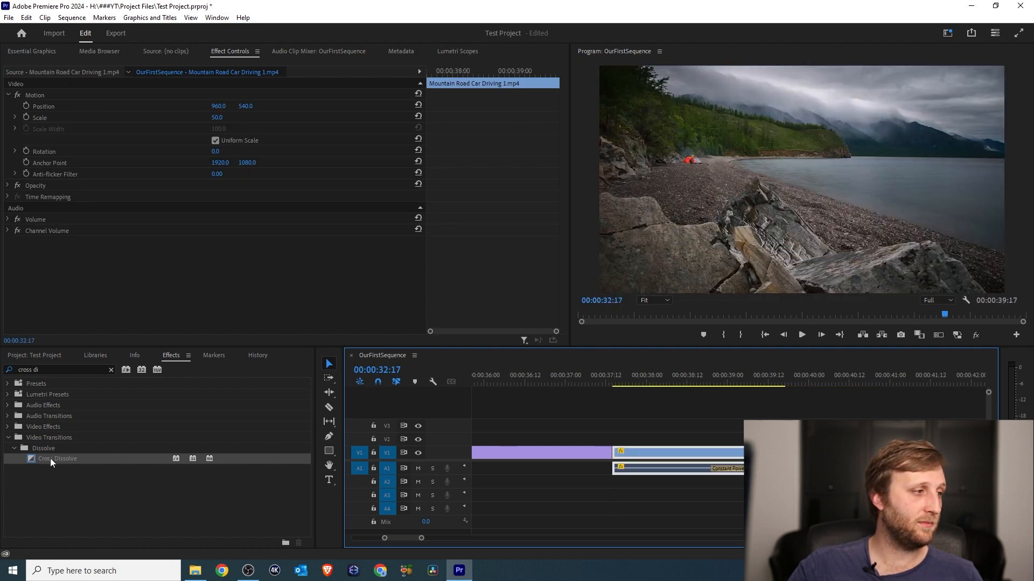
pyautogui.moveTo(50, 458); pyautogui.dragTo(614, 457)
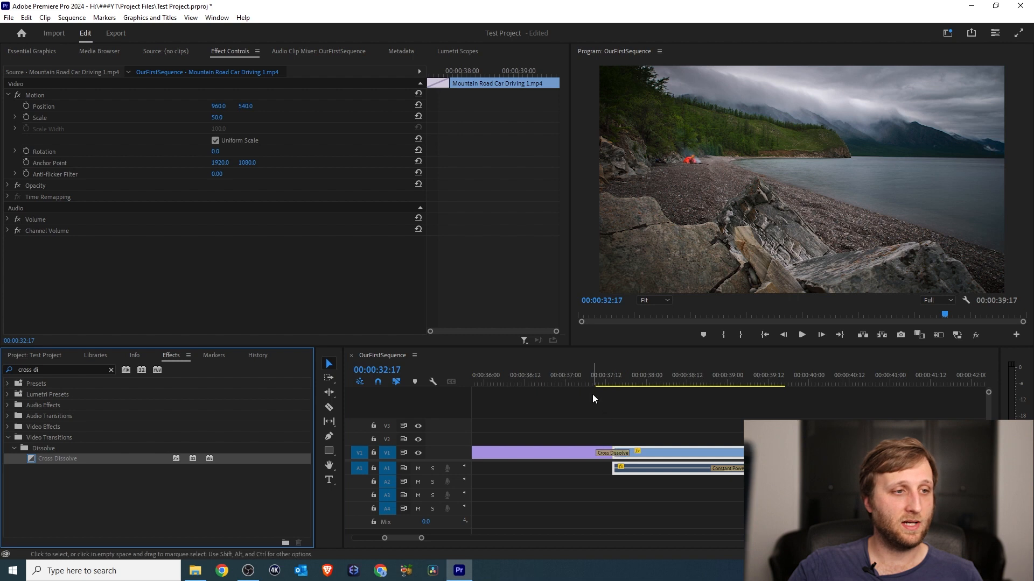
# Step: Play through the Cross Dissolve between the campfire timelapse and Mountain Road Car clips and step across it frame by frame
pyautogui.click(593, 382)
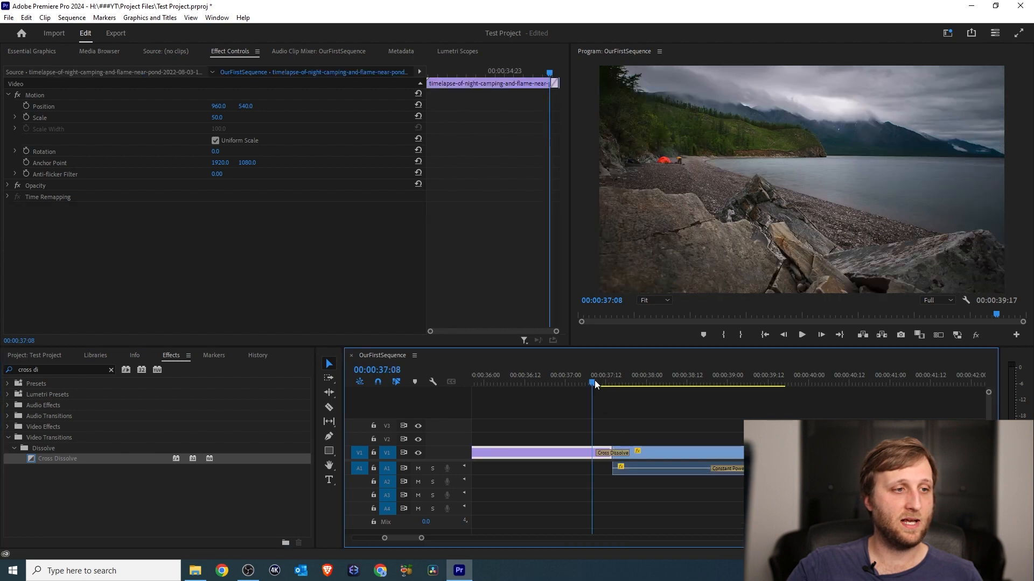
pyautogui.press('space')
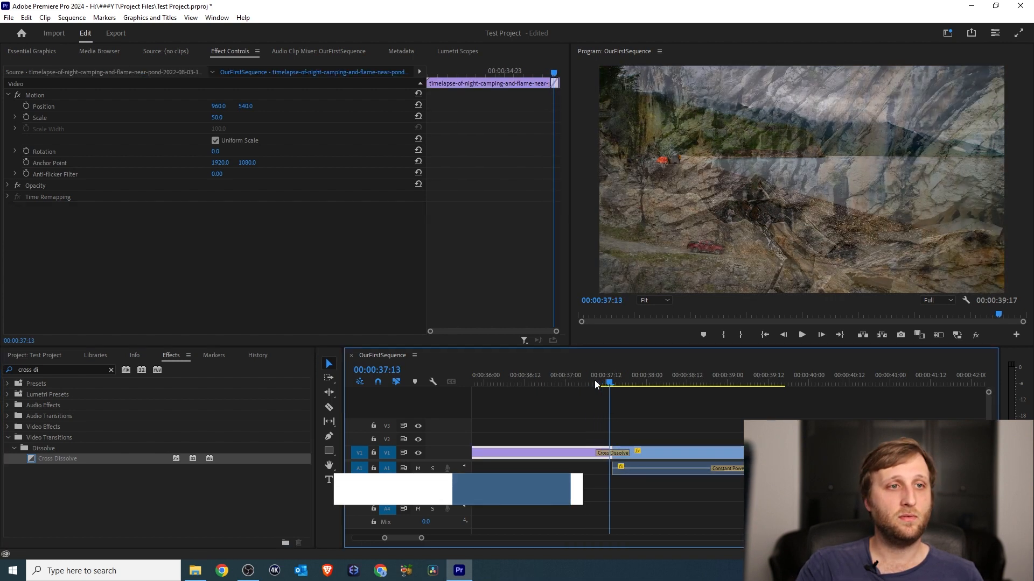
pyautogui.press('Right')
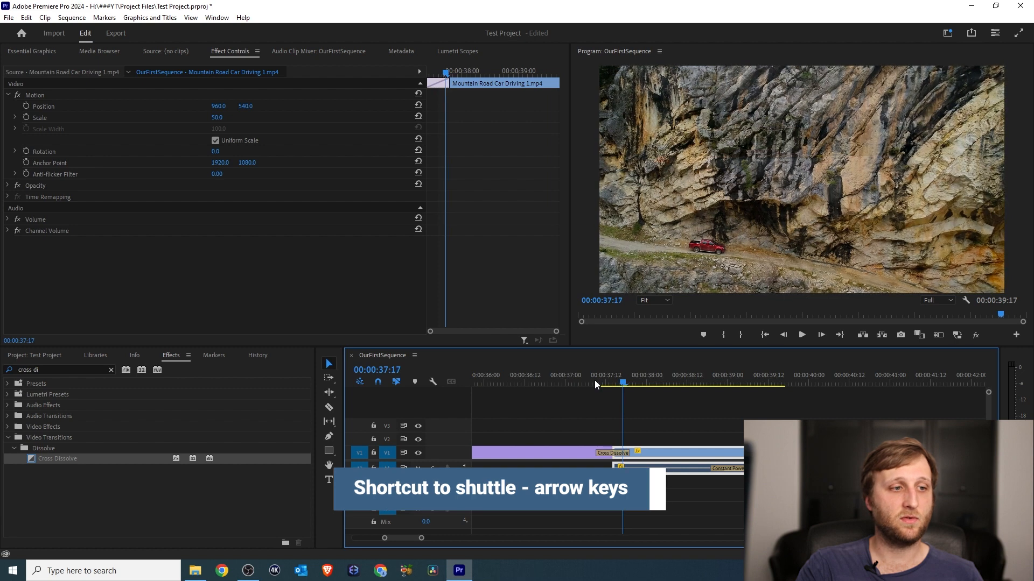
pyautogui.press('Left')
pyautogui.press('Left')
pyautogui.press('Left')
pyautogui.press('Left')
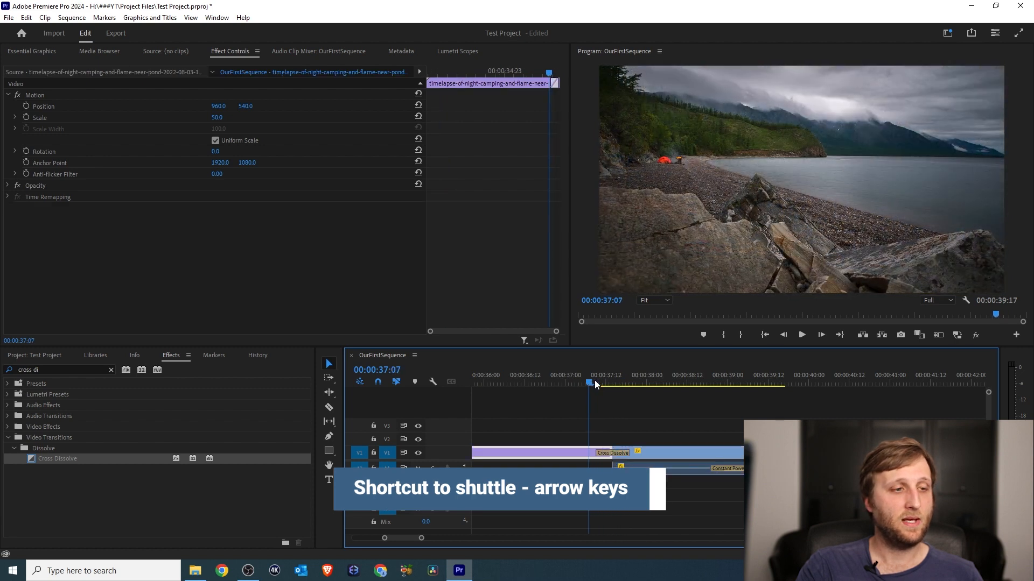
pyautogui.press('Left')
pyautogui.press('Left')
pyautogui.press('Left')
pyautogui.press('Left')
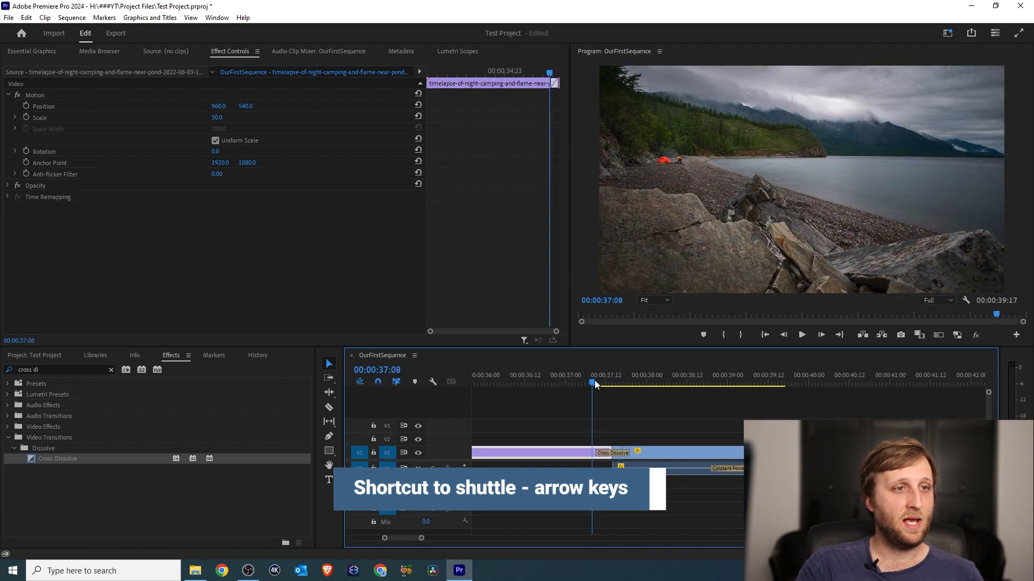
# Step: Find the Lumetri Color effect and apply it to the campfire timelapse clip on V1
pyautogui.click(111, 371)
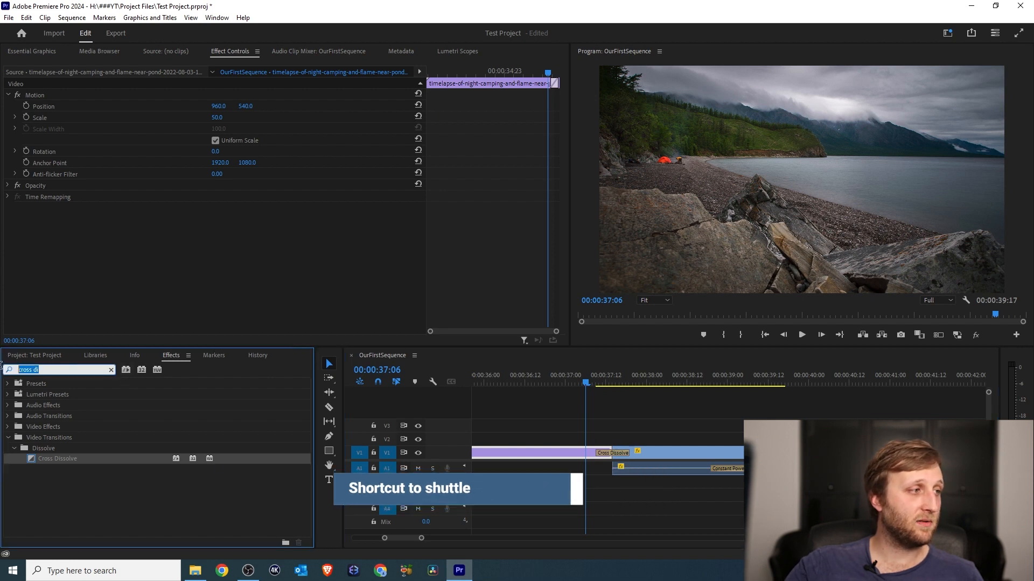
pyautogui.write('lumetri co')
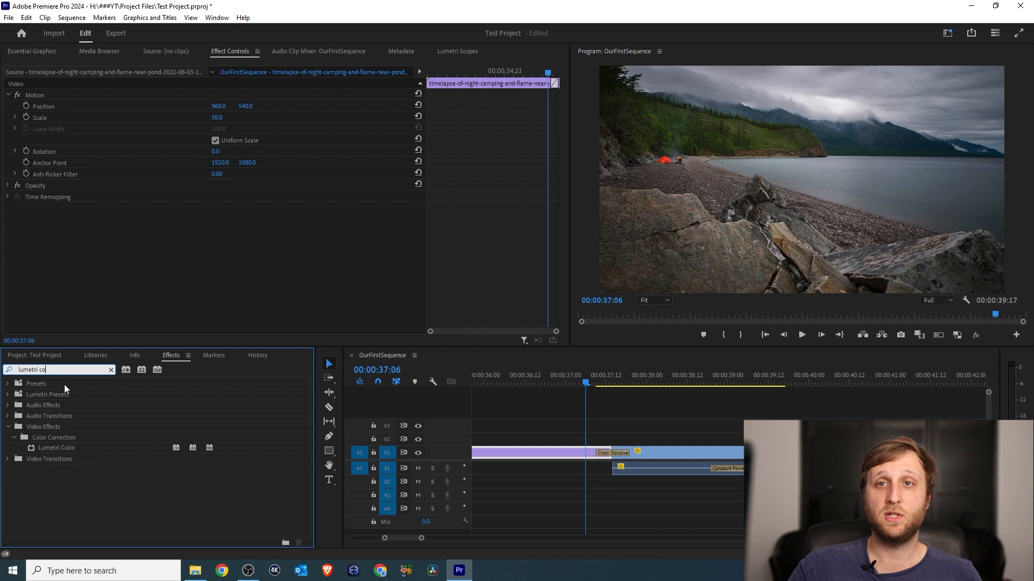
pyautogui.moveTo(50, 450); pyautogui.dragTo(552, 455)
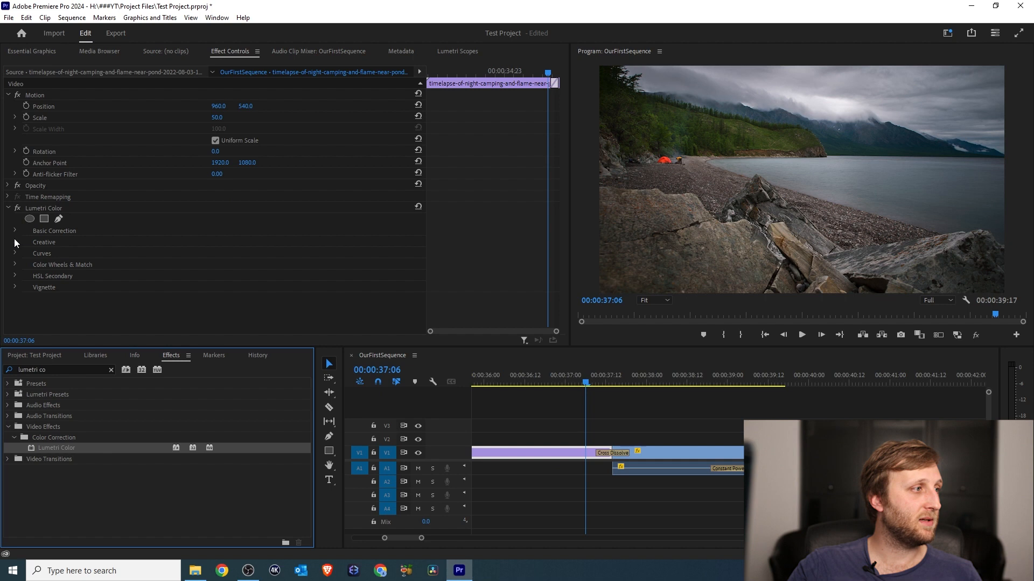
# Step: Toggle the Lumetri Color effect off for comparison and remove it from the campfire timelapse clip
pyautogui.click(17, 210)
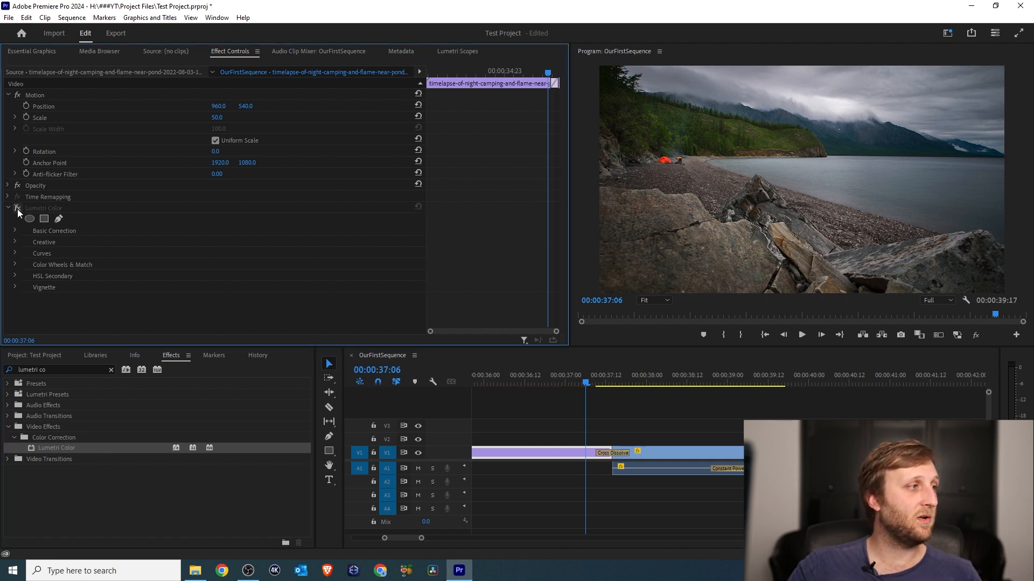
pyautogui.click(47, 208)
pyautogui.press('Delete')
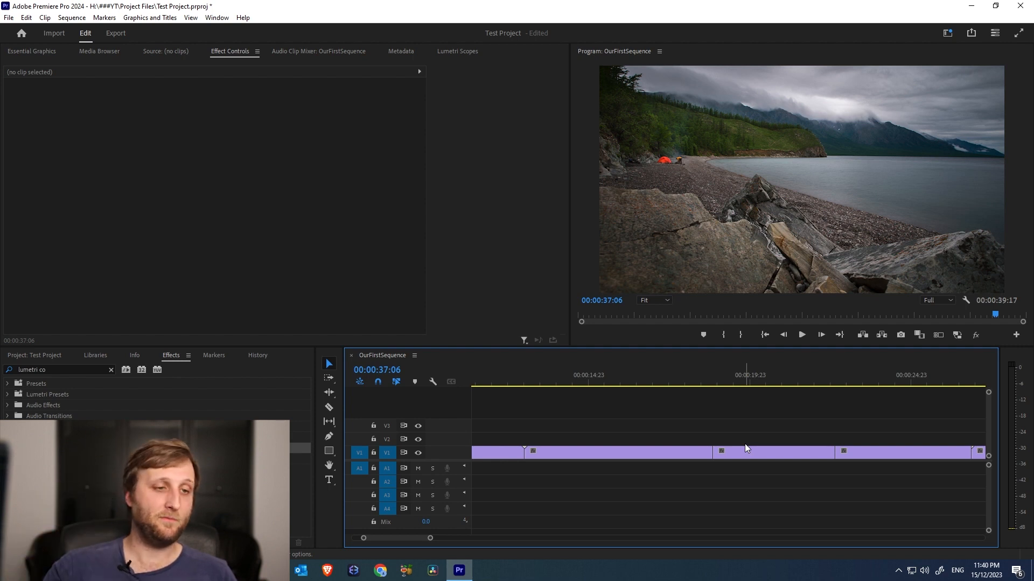
# Step: Move the camp clip up to V2 so it overlaps the end of the mountain-drive clip, and set its scale to 50
pyautogui.click(687, 372)
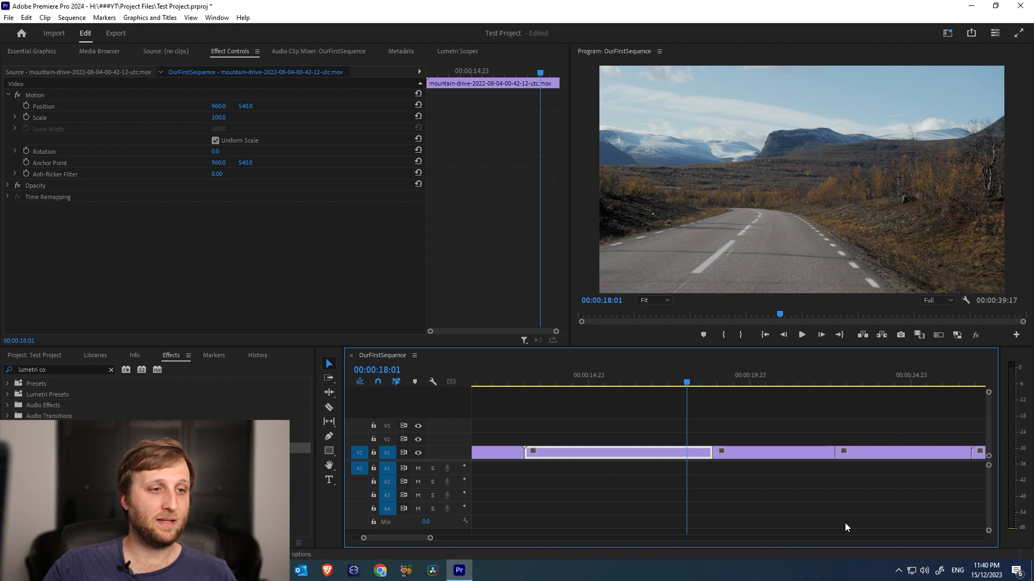
pyautogui.moveTo(757, 458); pyautogui.dragTo(692, 439)
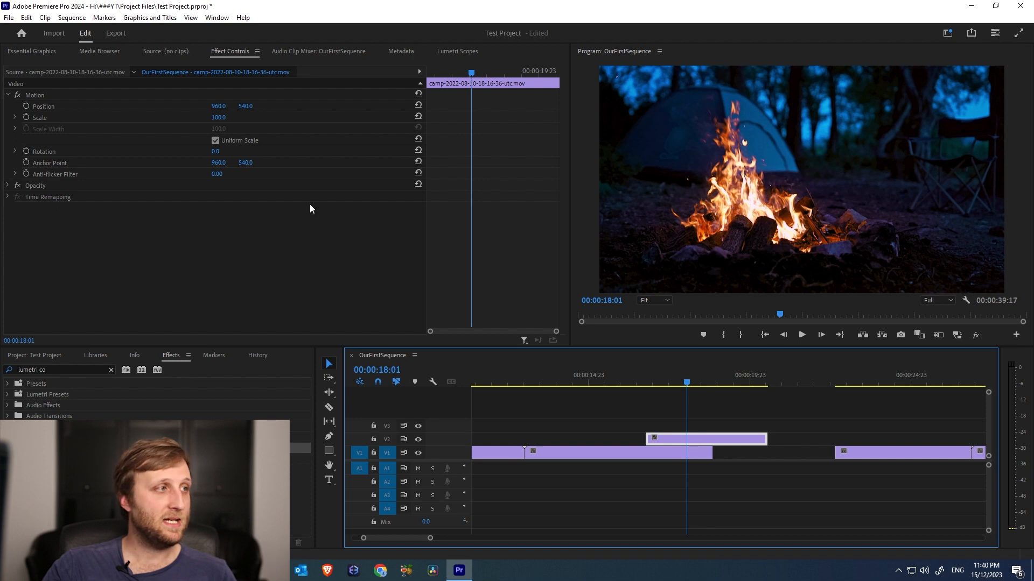
pyautogui.click(225, 115)
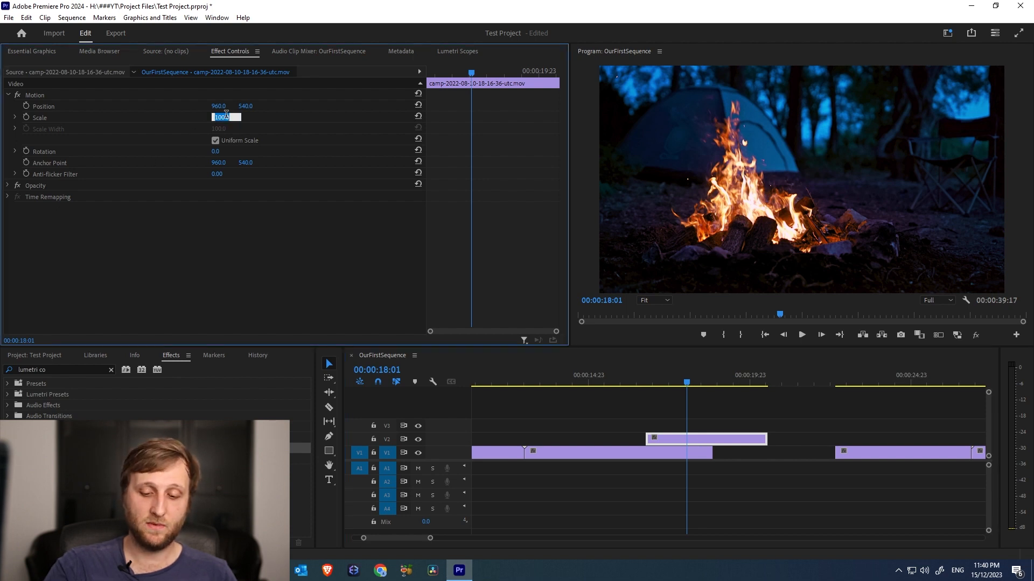
pyautogui.write('50')
pyautogui.press('Return')
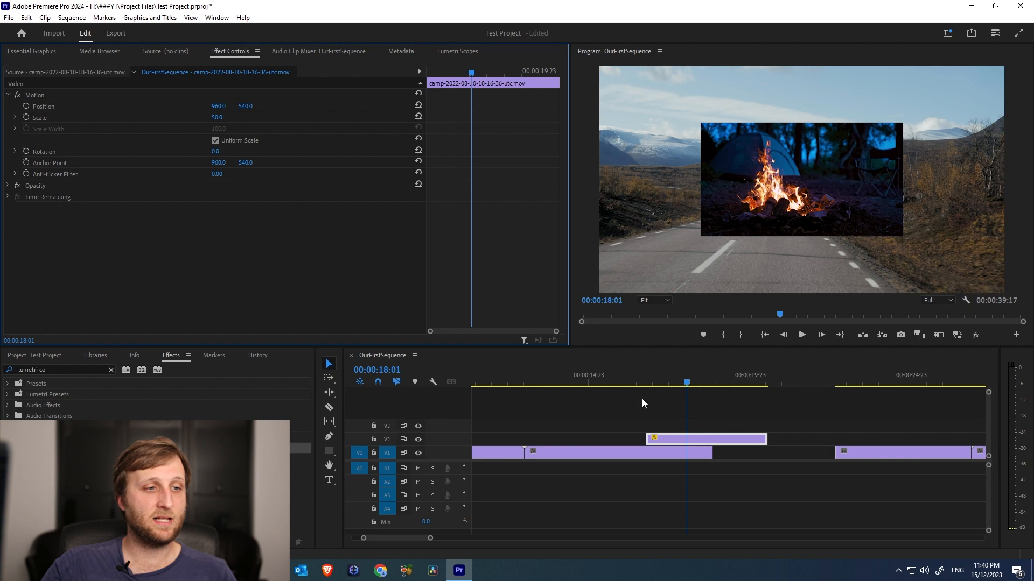
# Step: Toggle the V1 track output off and back on to compare the picture with and without the mountain-drive clip
pyautogui.moveTo(687, 384); pyautogui.dragTo(677, 385)
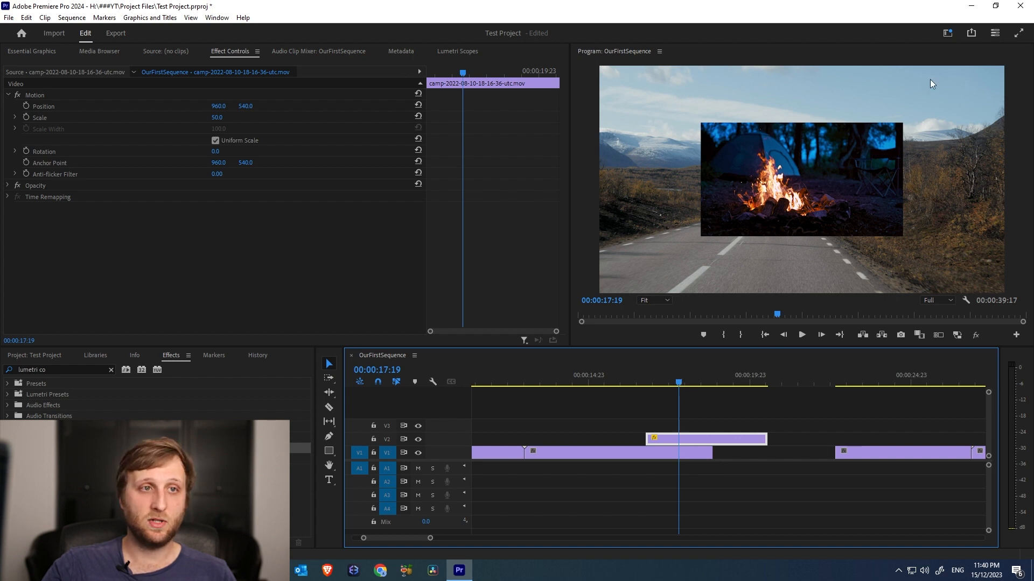
pyautogui.click(668, 453)
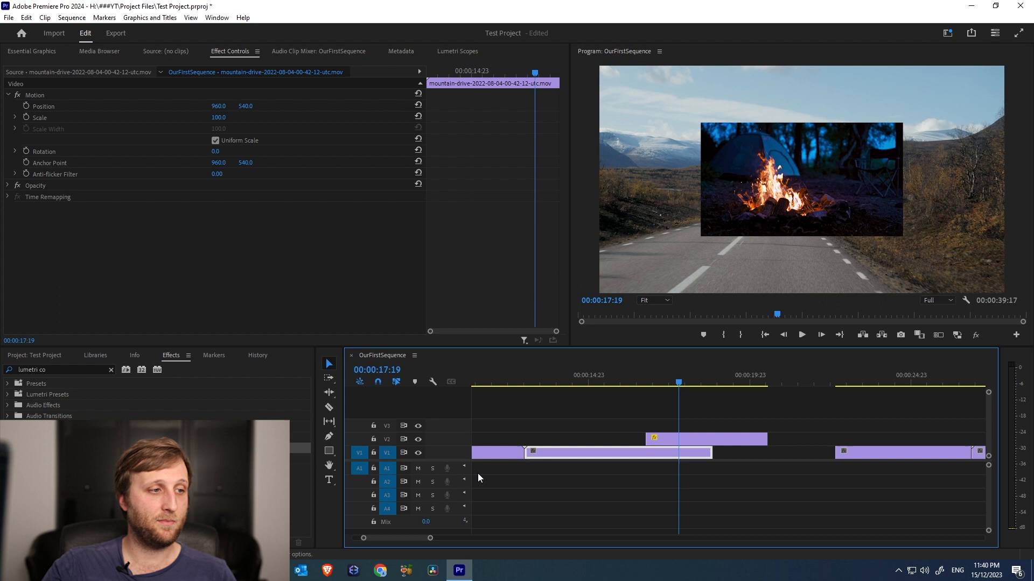
pyautogui.click(418, 453)
pyautogui.click(418, 453)
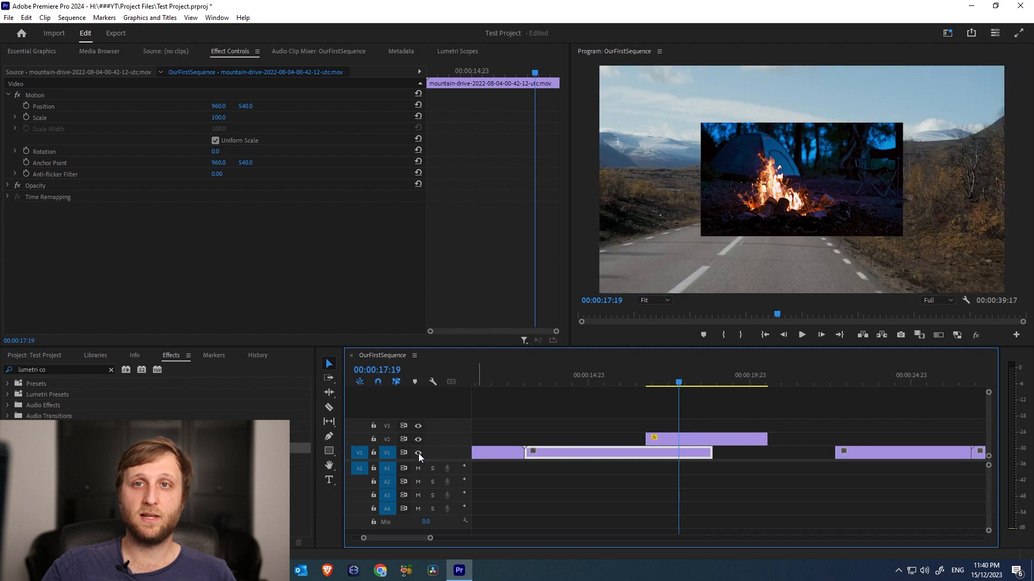
pyautogui.click(419, 453)
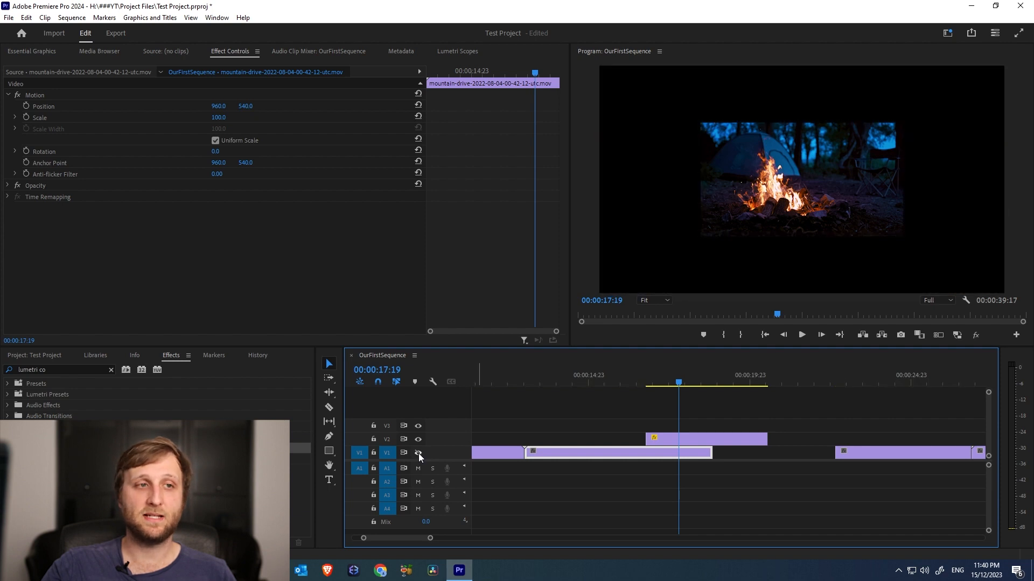
pyautogui.click(419, 454)
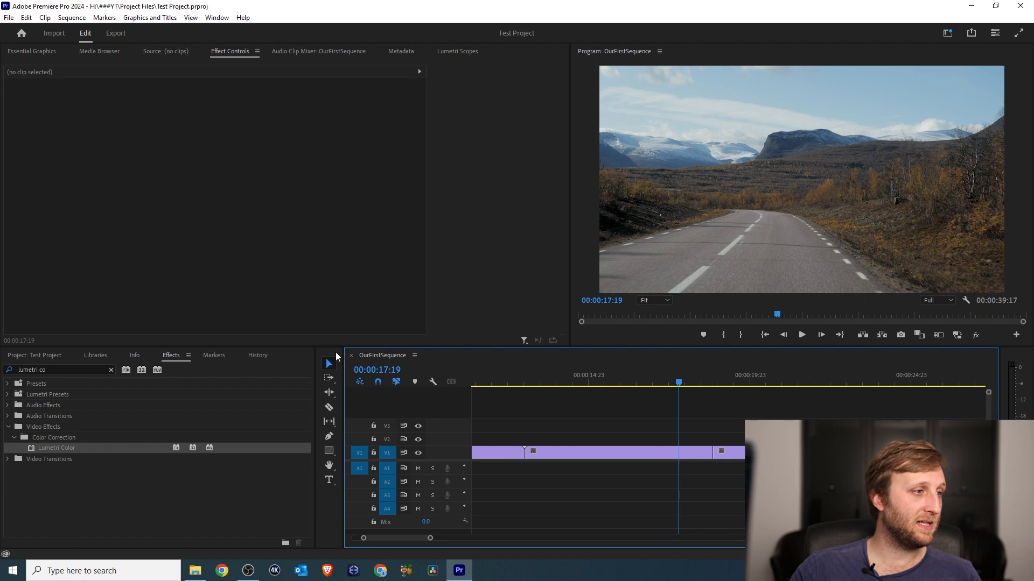
# Step: Open the project's edit history and look through the list of earlier edits
pyautogui.click(257, 356)
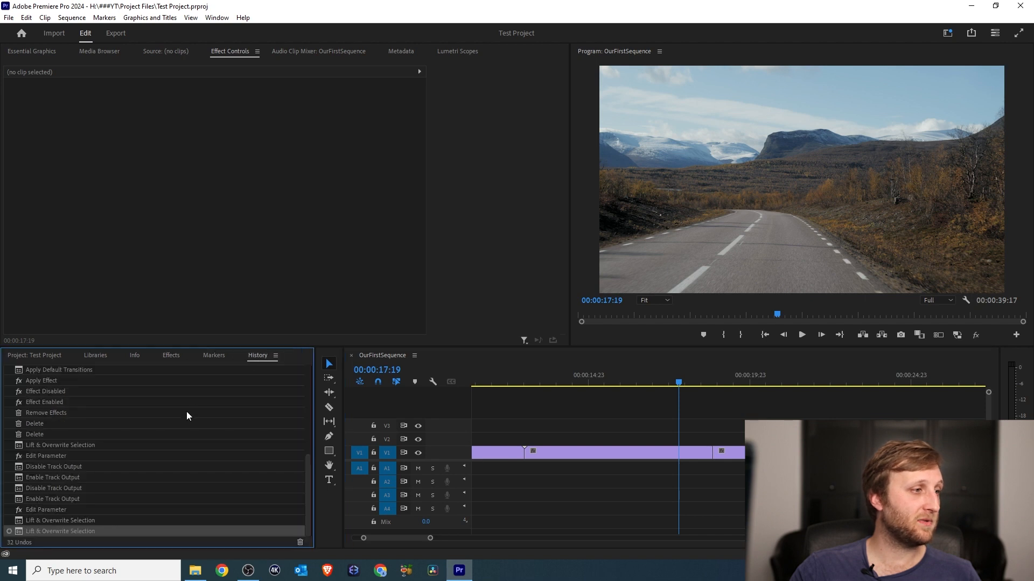
pyautogui.scroll(3, 205, 436)
pyautogui.scroll(5, 208, 433)
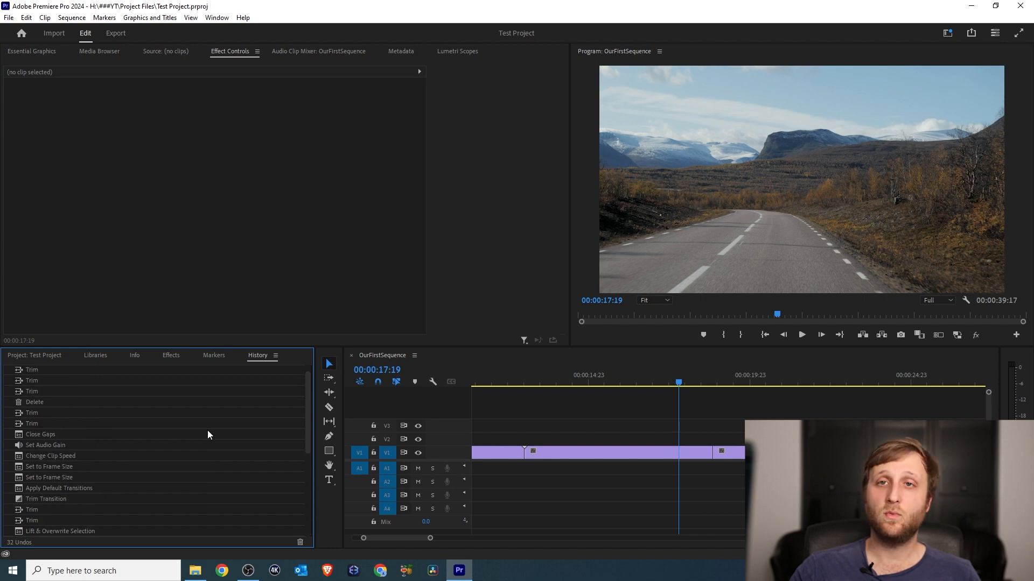
pyautogui.scroll(-7, 208, 431)
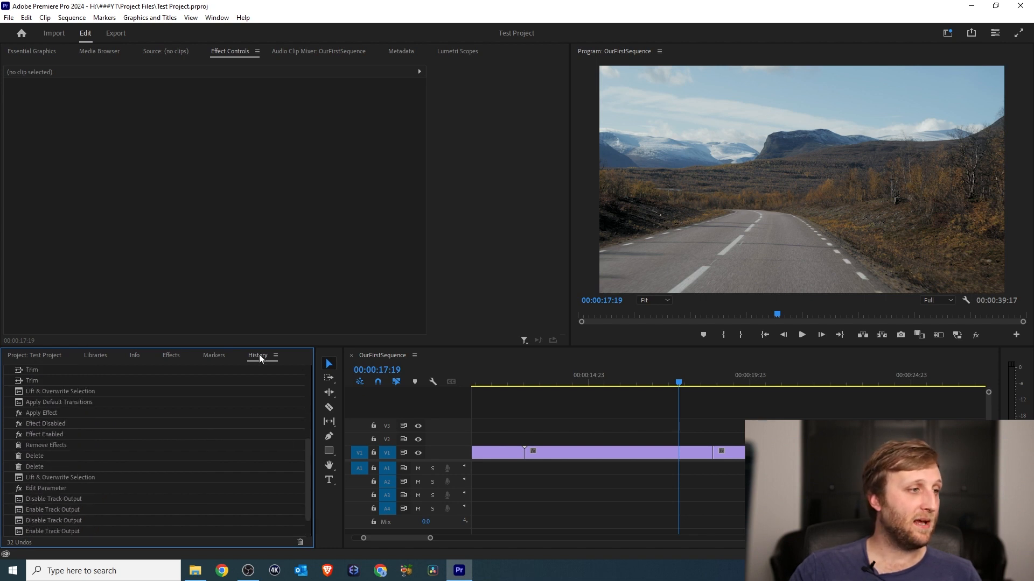
# Step: Move the History panel into the Effect Controls group, then the Program monitor group, and finally into its own frame beside the Program monitor
pyautogui.moveTo(260, 354); pyautogui.dragTo(514, 63)
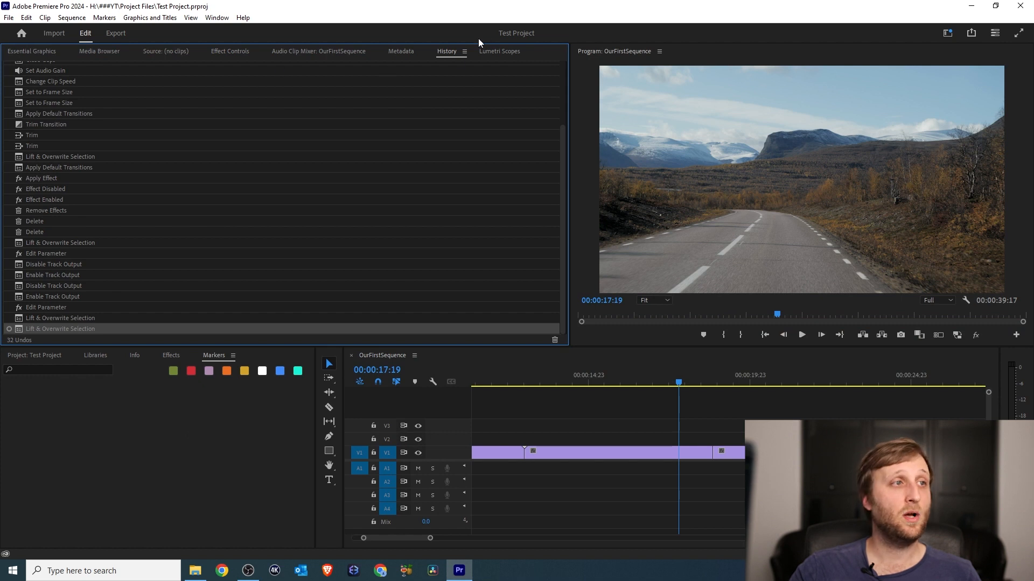
pyautogui.moveTo(445, 55); pyautogui.dragTo(672, 56)
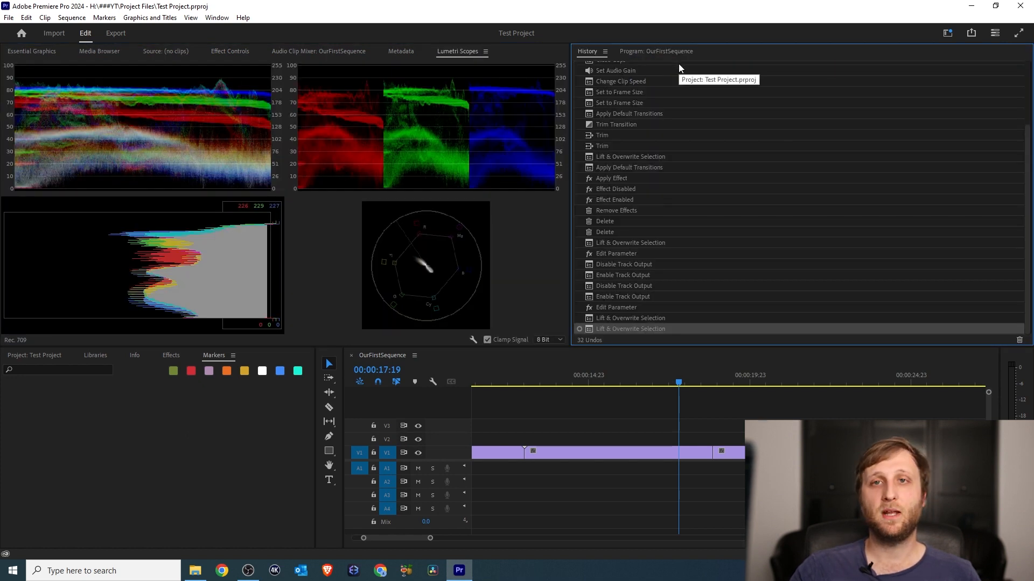
pyautogui.moveTo(591, 51); pyautogui.dragTo(592, 173)
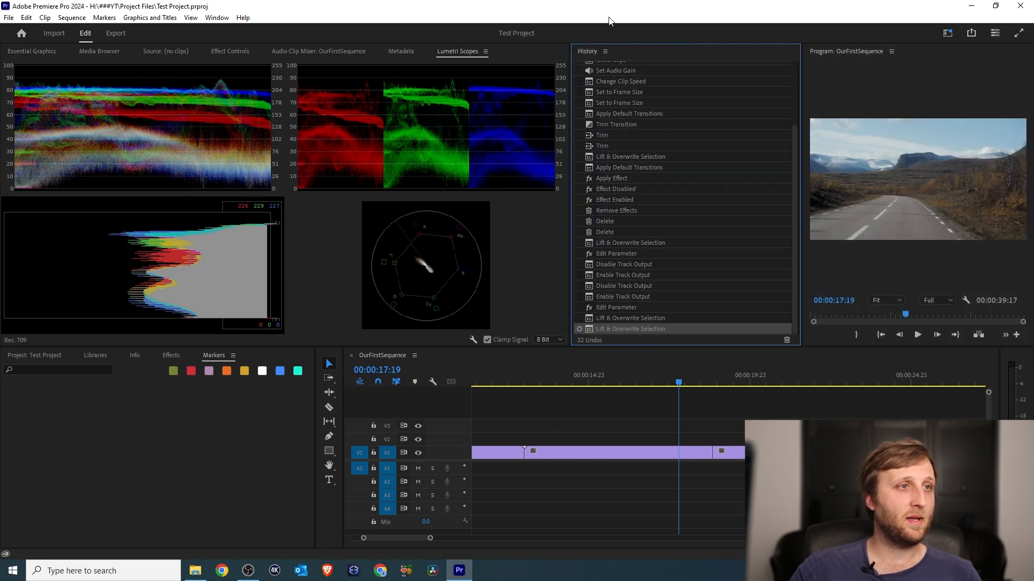
# Step: Dock Lumetri Scopes in its own frame above the timeline and narrow the frame that holds the Markers panel
pyautogui.moveTo(460, 57); pyautogui.dragTo(436, 311)
pyautogui.moveTo(459, 56); pyautogui.dragTo(418, 369)
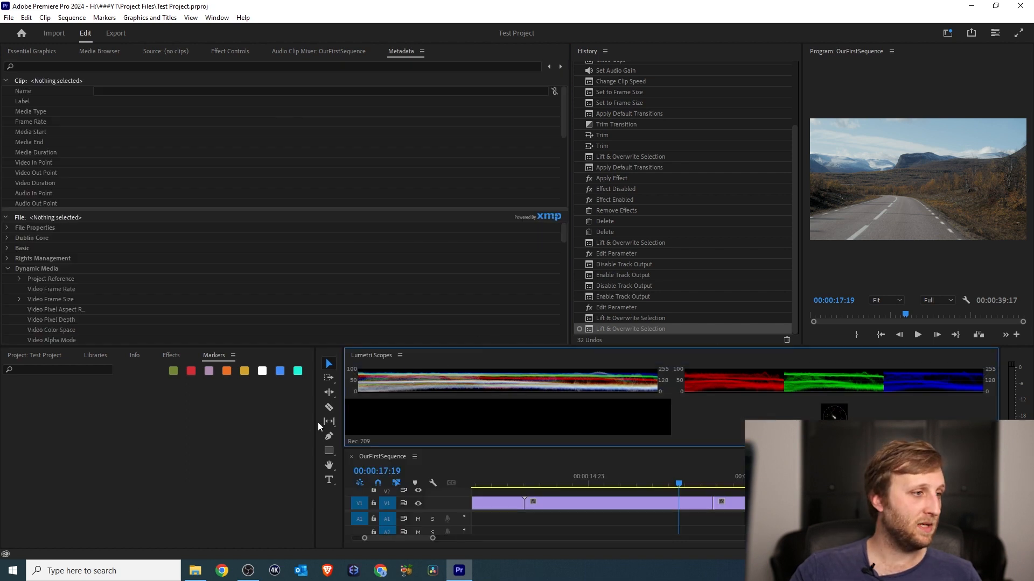
pyautogui.moveTo(315, 421); pyautogui.dragTo(167, 426)
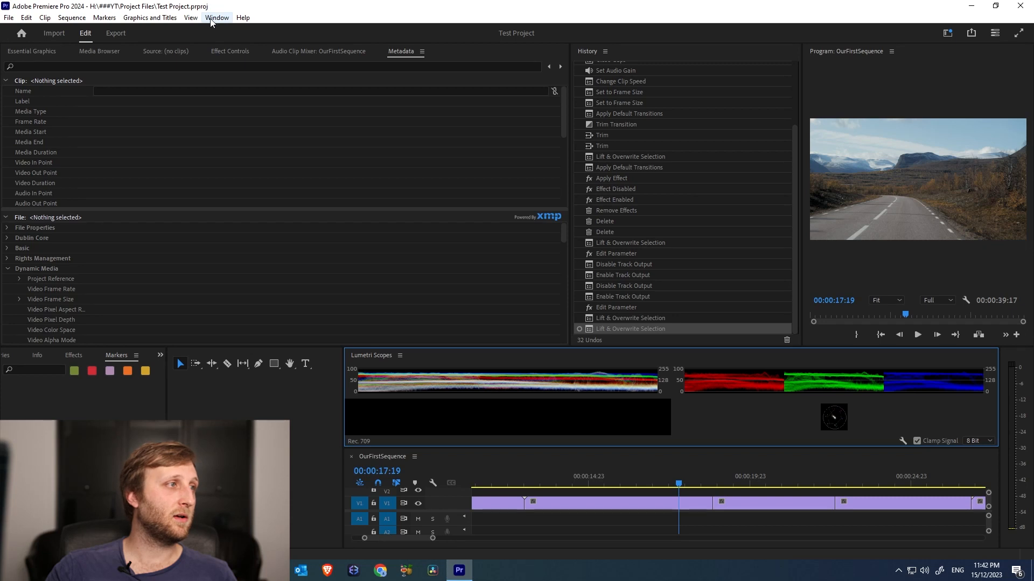
# Step: Reset the Editing workspace to its saved layout and display the Text panel
pyautogui.click(216, 18)
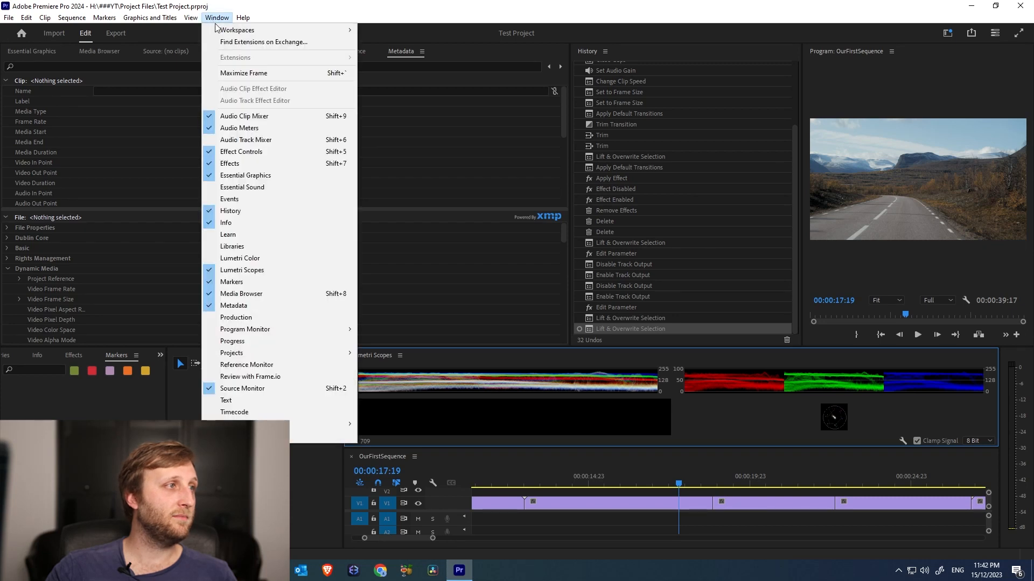
pyautogui.moveTo(226, 29)
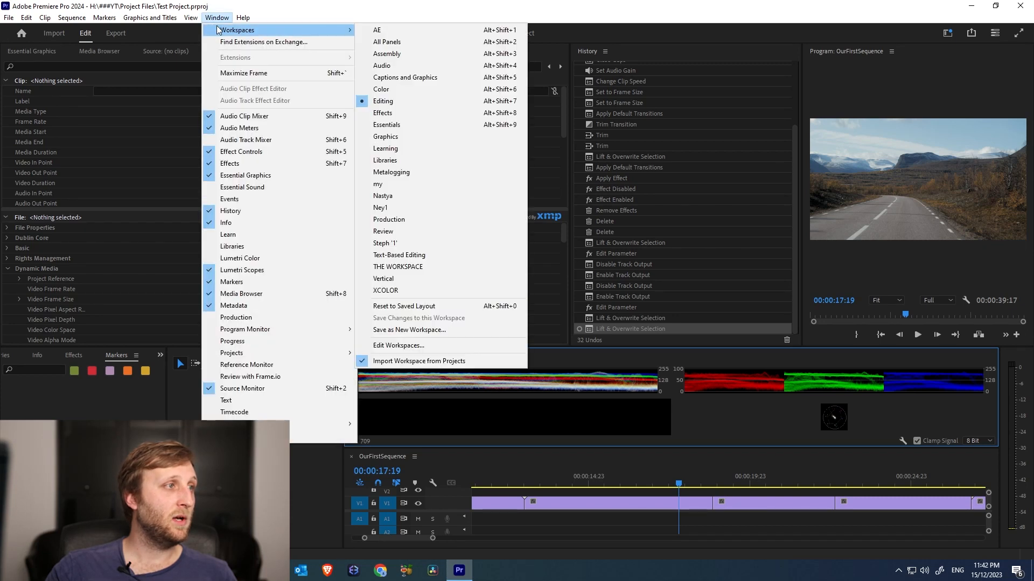
pyautogui.click(468, 310)
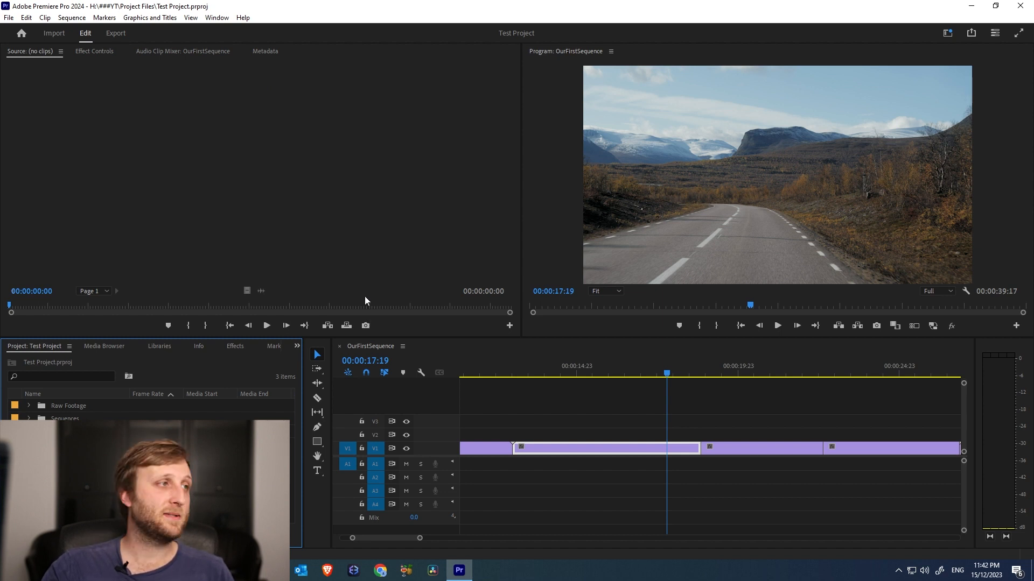
pyautogui.click(217, 18)
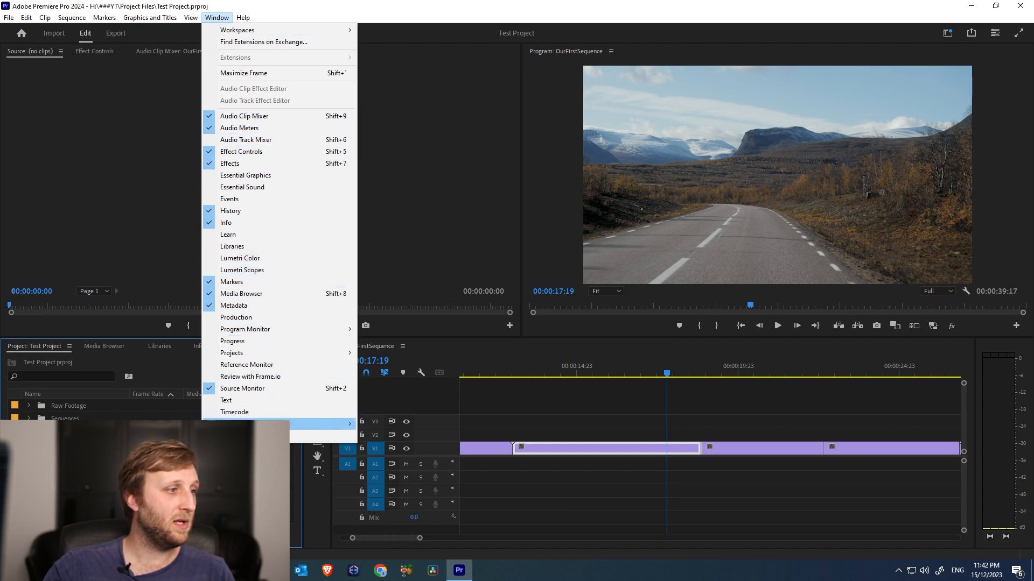
pyautogui.click(261, 400)
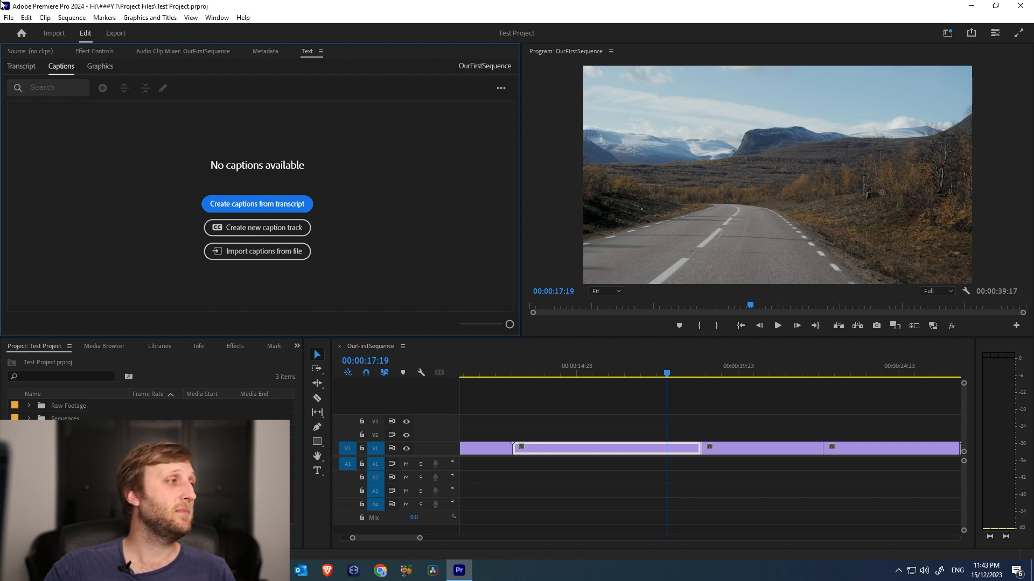
pyautogui.click(5, 18)
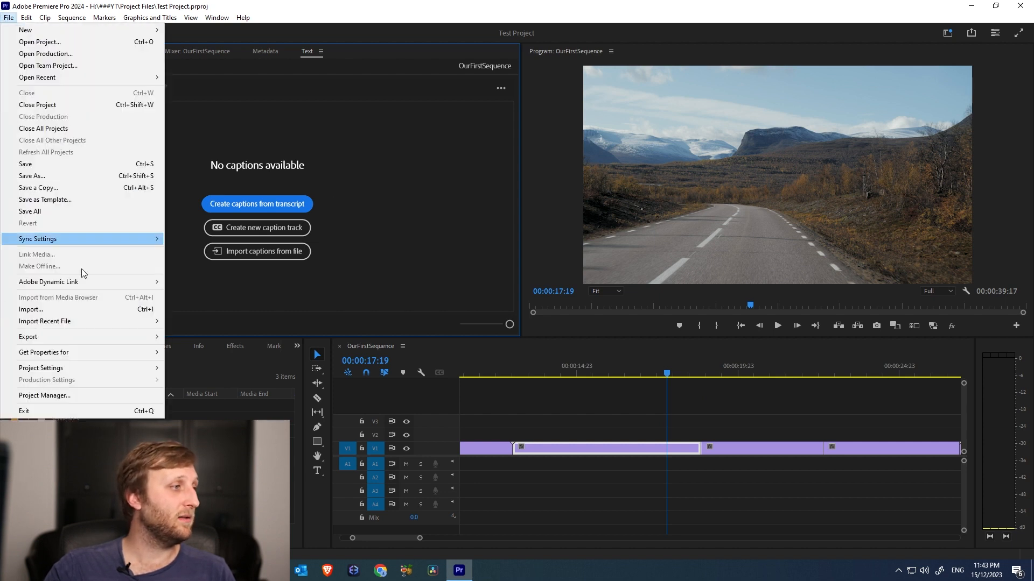
pyautogui.moveTo(102, 338)
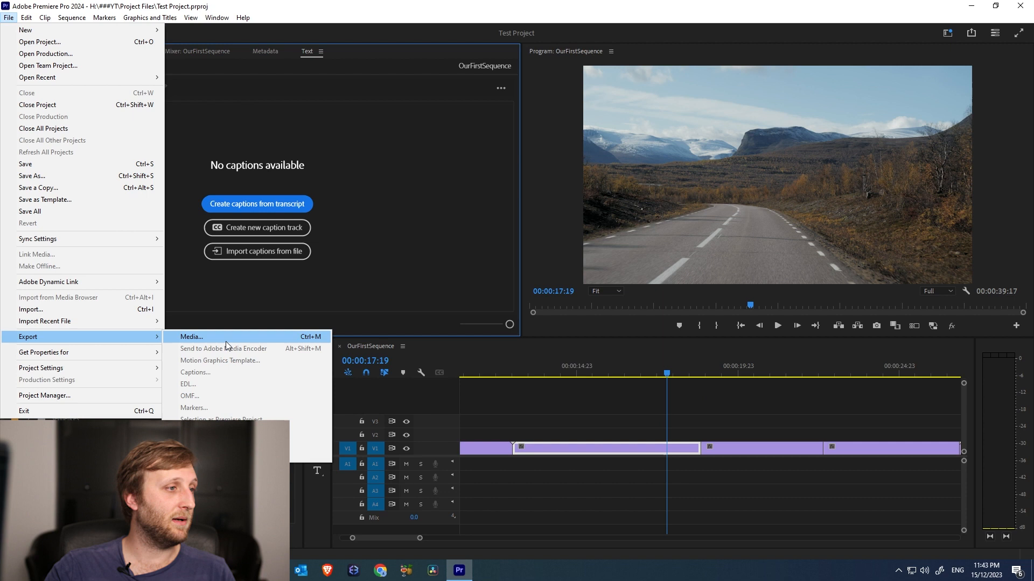
pyautogui.click(660, 369)
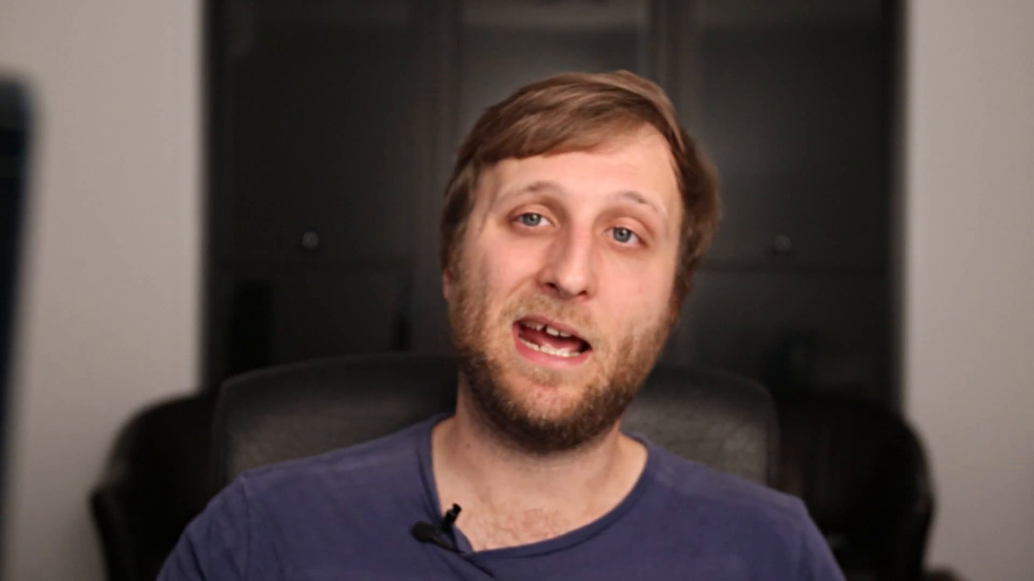
# Step: Move one V1 clip further along the timeline and place the next two clips directly after the first clip
pyautogui.moveTo(715, 430); pyautogui.dragTo(547, 474)
pyautogui.moveTo(601, 449); pyautogui.dragTo(748, 449)
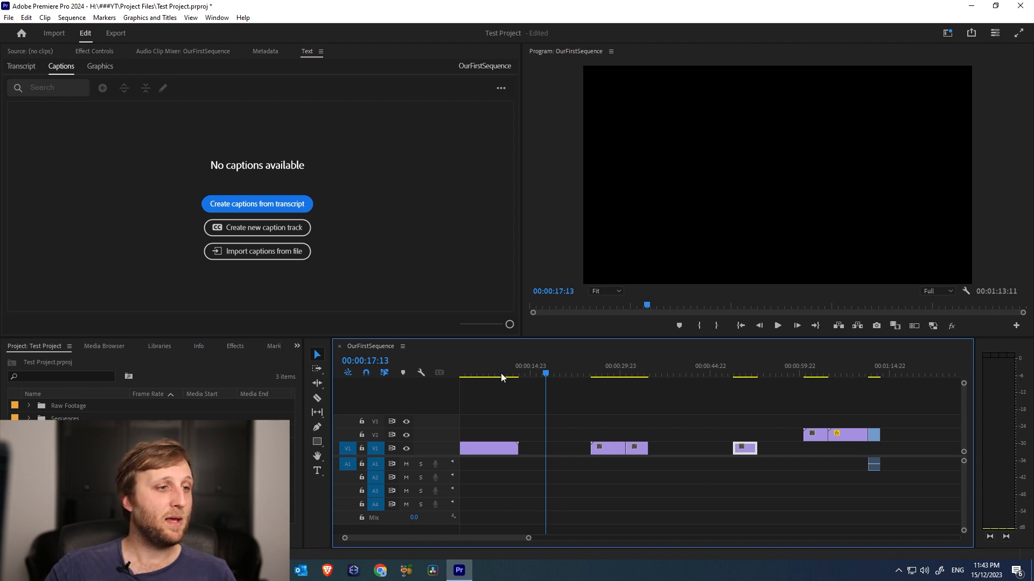
pyautogui.moveTo(488, 372); pyautogui.dragTo(610, 373)
pyautogui.moveTo(679, 435); pyautogui.dragTo(638, 453)
pyautogui.moveTo(639, 453); pyautogui.dragTo(577, 448)
# Step: Mark an In point at 00:00:08:02 and an Out point at 00:00:19:10 in the sequence
pyautogui.moveTo(587, 372); pyautogui.dragTo(532, 375)
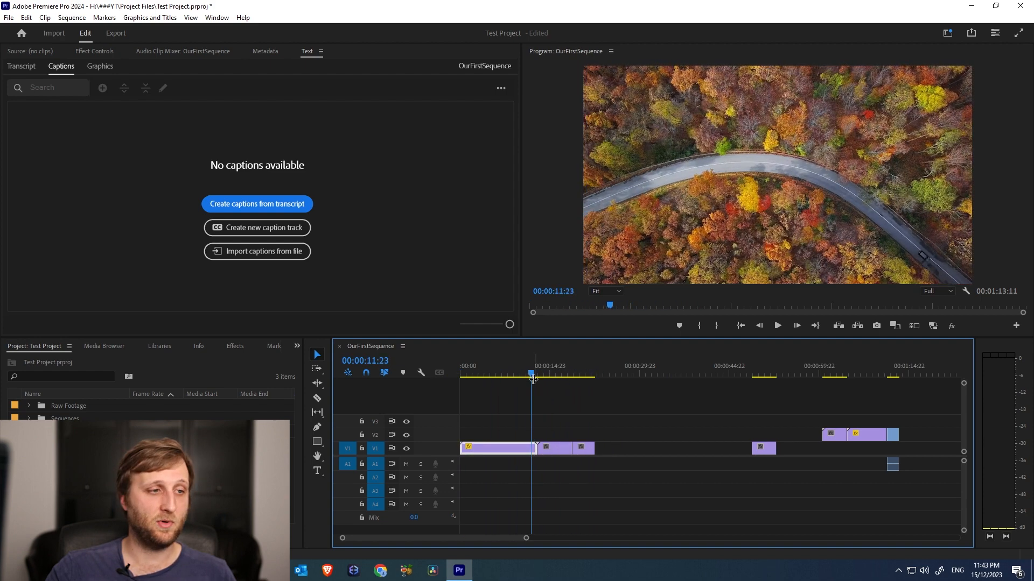
pyautogui.click(508, 373)
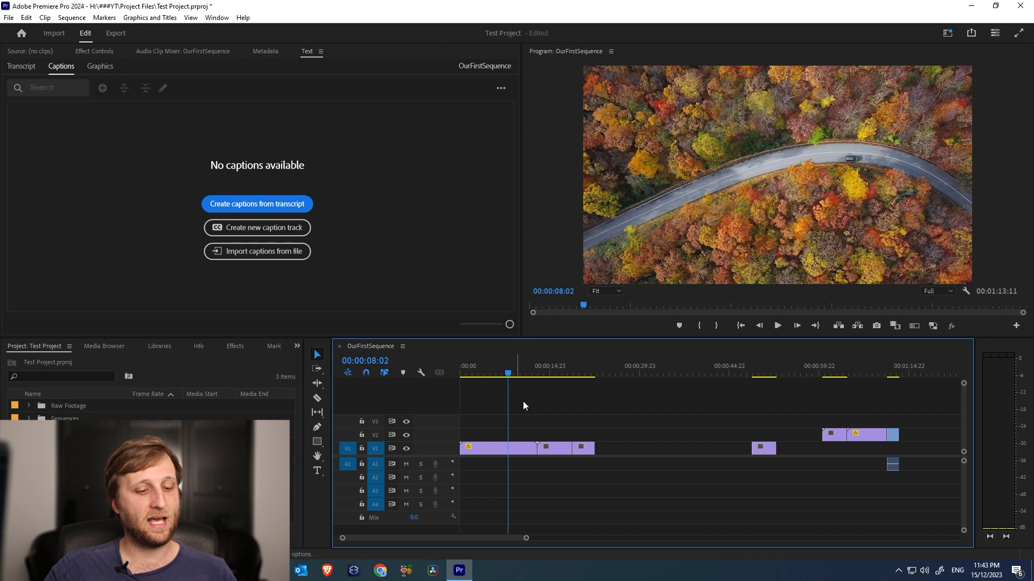
pyautogui.press('i')
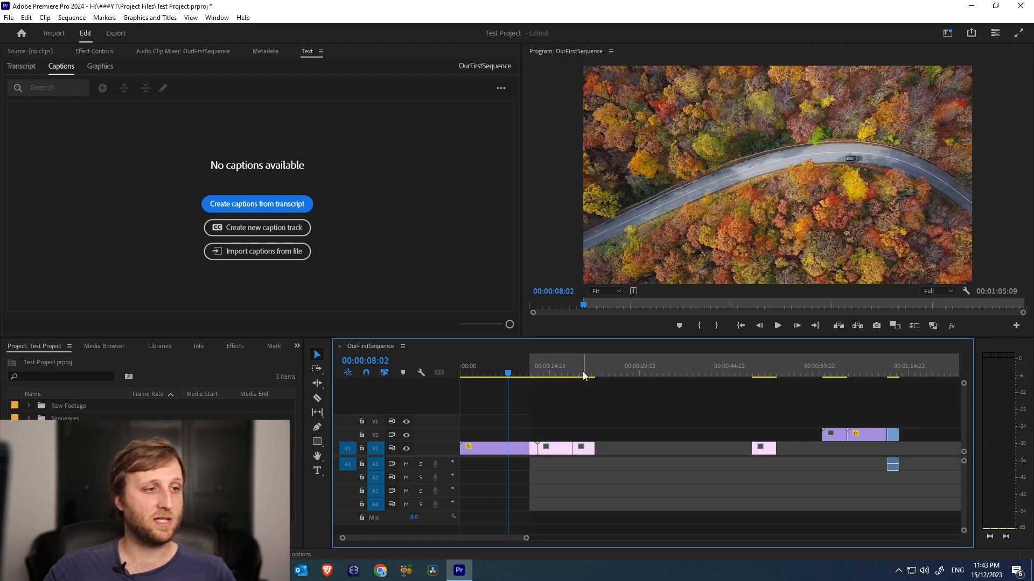
pyautogui.click(576, 372)
pyautogui.press('o')
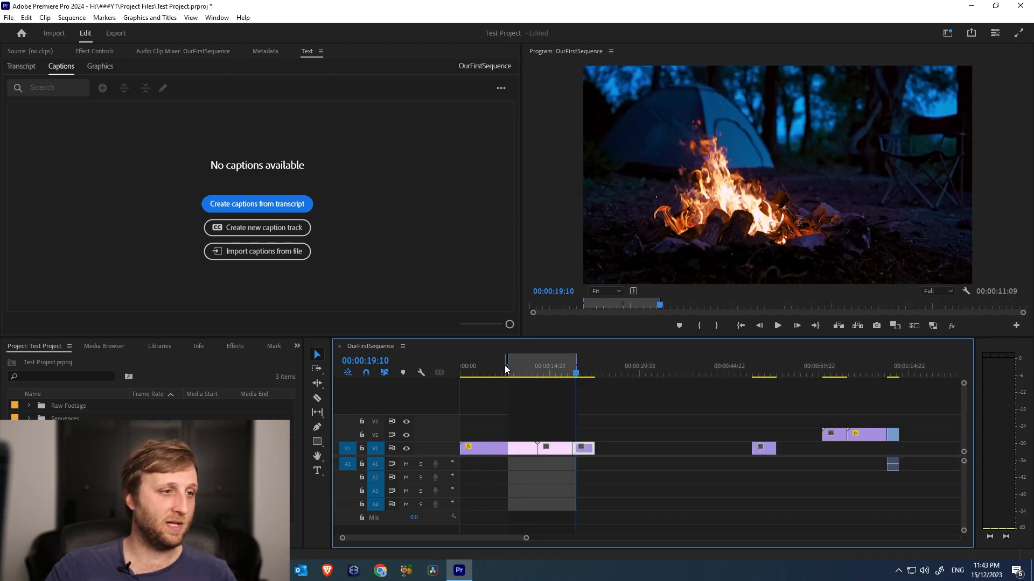
# Step: Extend the In/Out range from the sequence start to the end of the third V1 clip, and open the sequence's export settings
pyautogui.moveTo(508, 372); pyautogui.dragTo(452, 374)
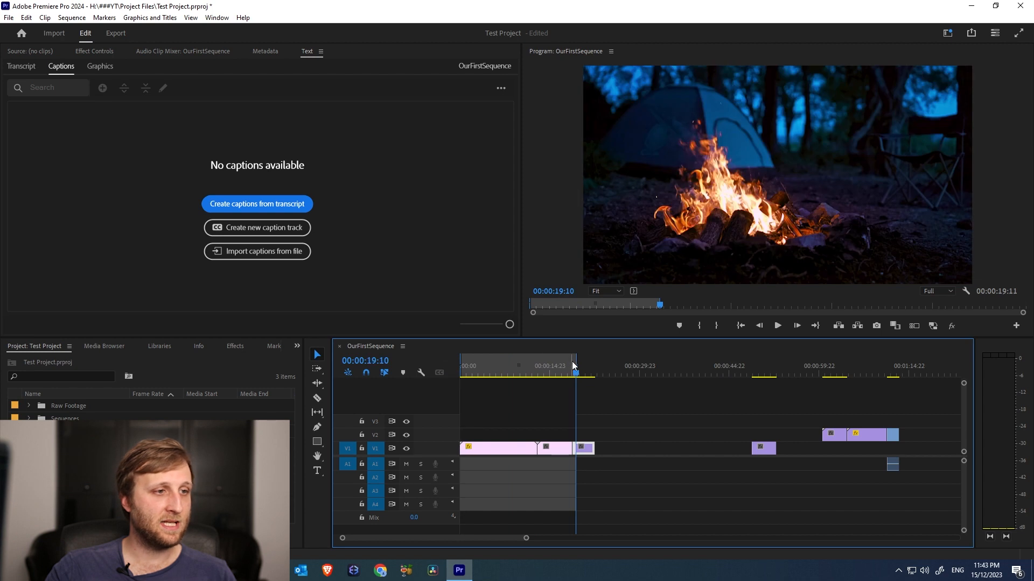
pyautogui.moveTo(576, 366); pyautogui.dragTo(594, 368)
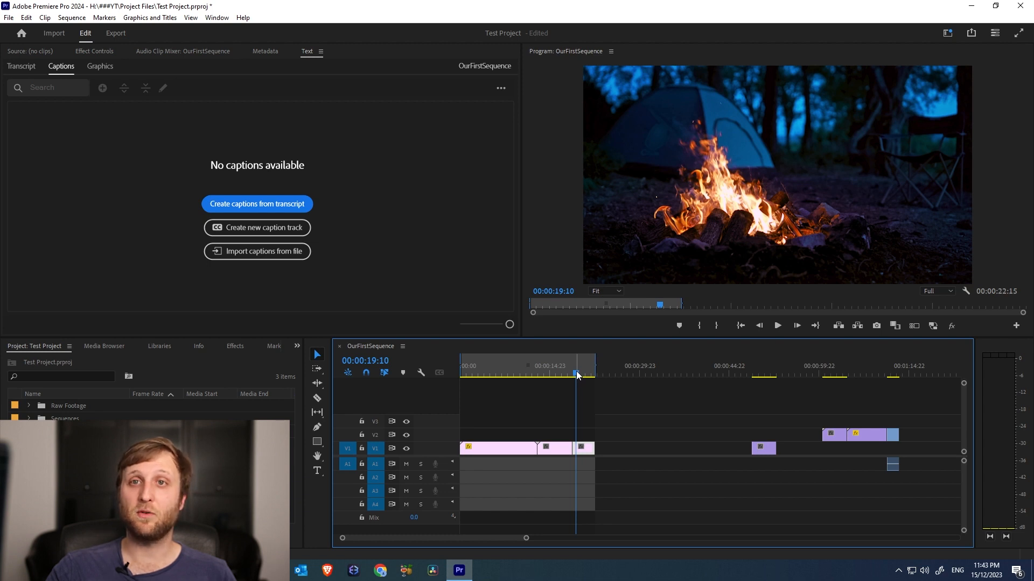
pyautogui.click(505, 371)
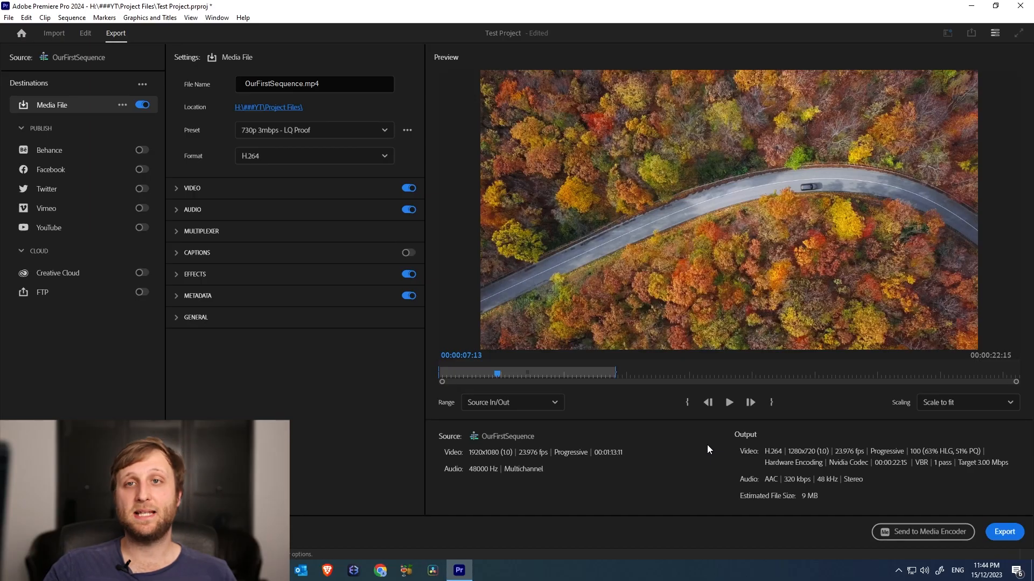
# Step: Look through the available export presets and apply YouTube 1080p Full HD
pyautogui.click(333, 131)
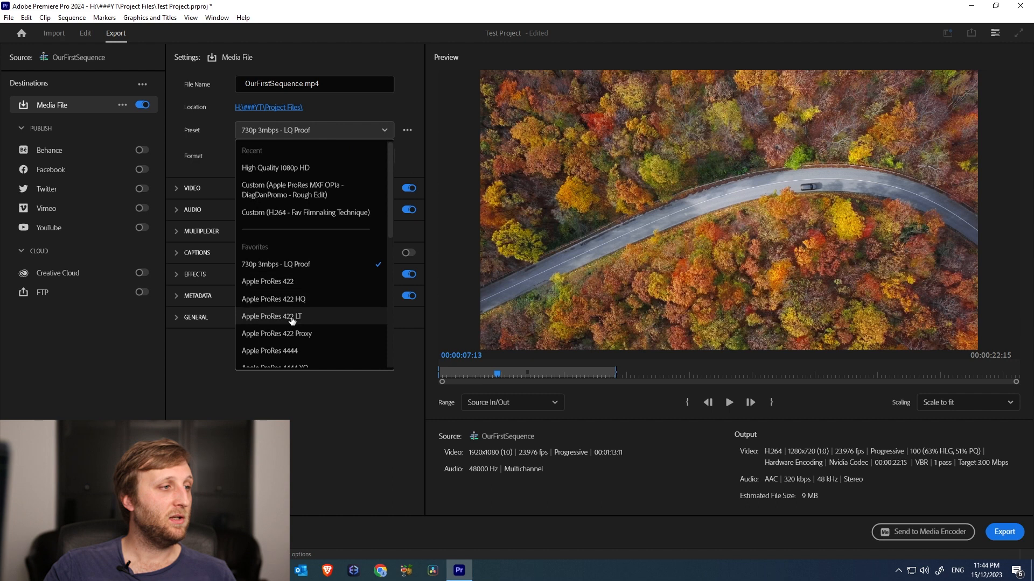
pyautogui.scroll(-5, 292, 320)
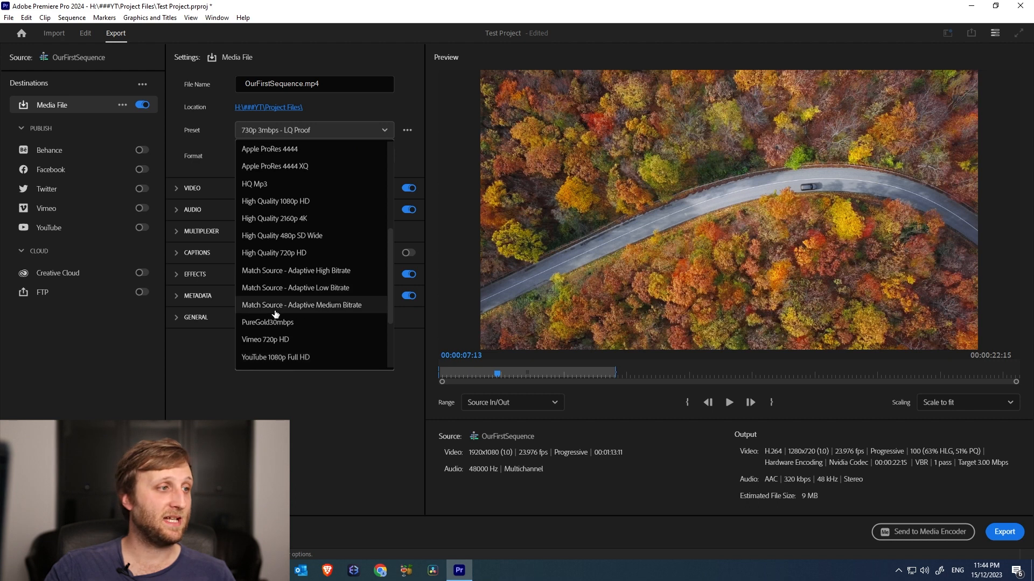
pyautogui.scroll(5, 321, 280)
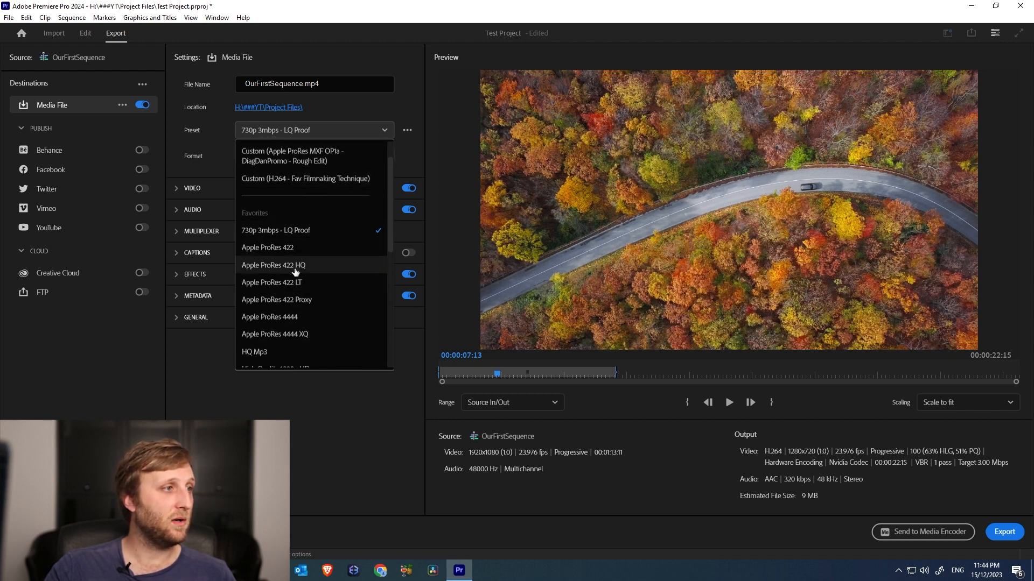
pyautogui.scroll(-2, 300, 264)
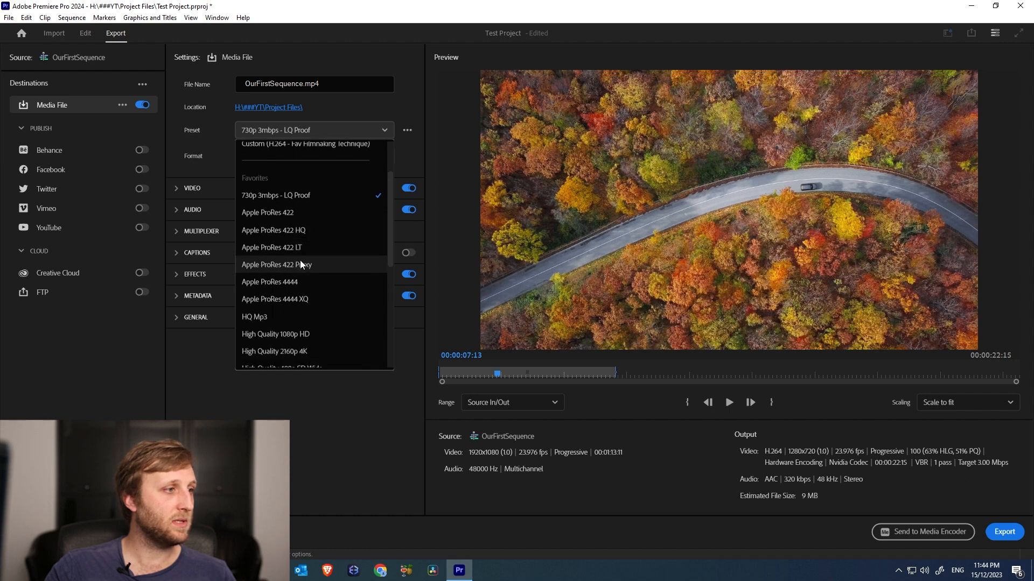
pyautogui.scroll(-8, 307, 292)
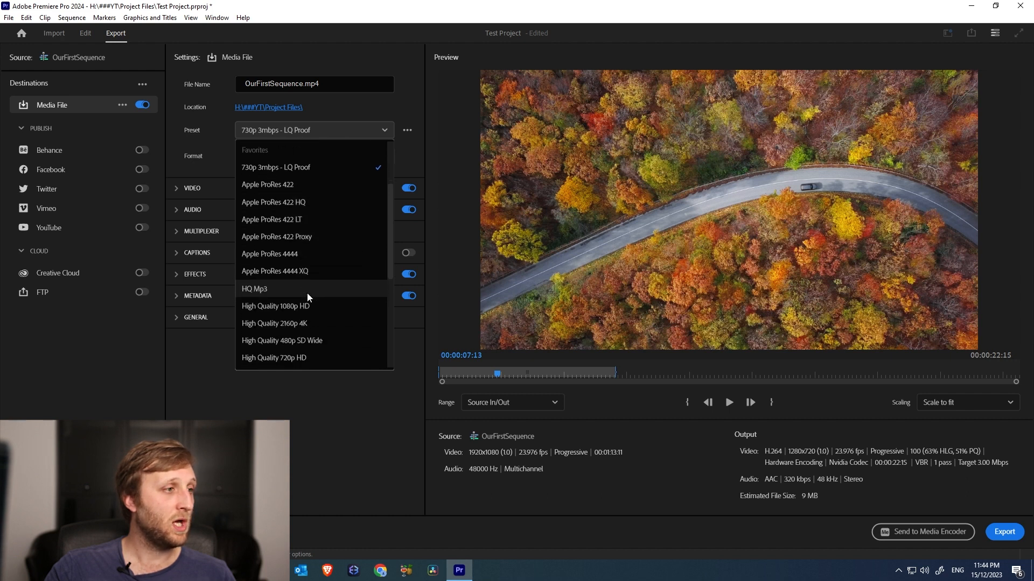
pyautogui.scroll(2, 295, 258)
pyautogui.scroll(-7, 301, 291)
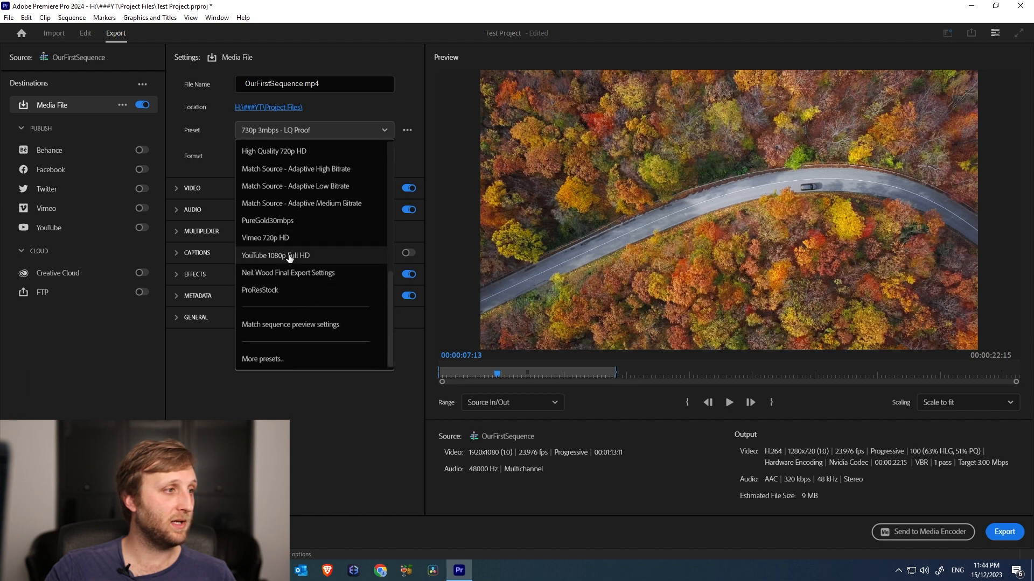
pyautogui.click(289, 257)
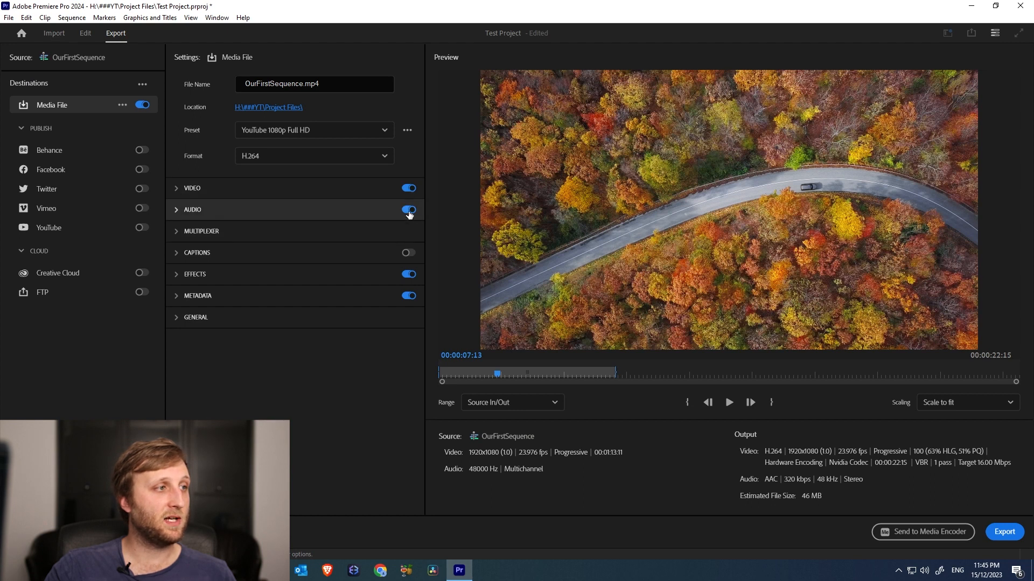
# Step: Exclude audio from the export and include it again, and do the same for video
pyautogui.click(409, 211)
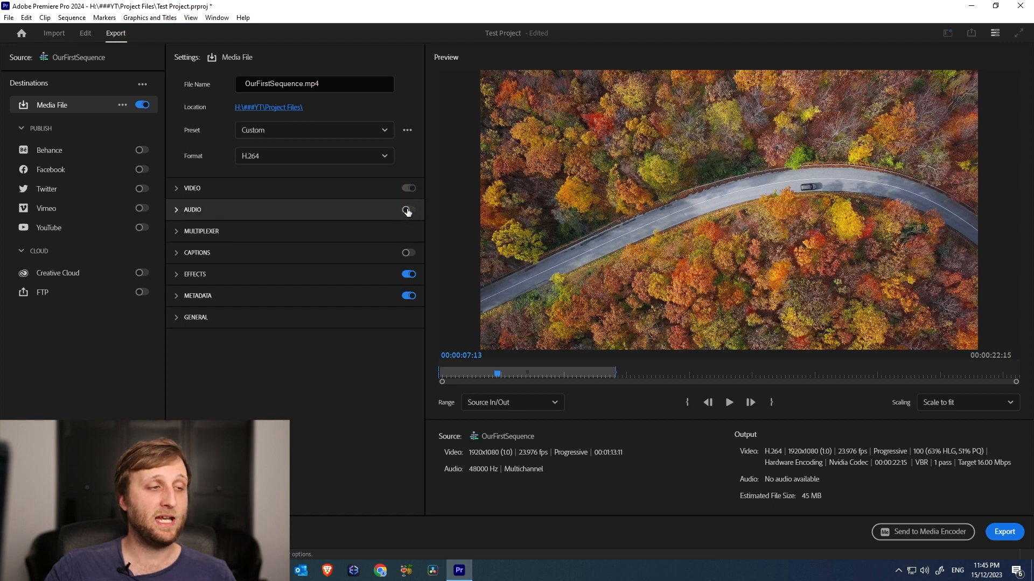
pyautogui.click(407, 211)
pyautogui.click(411, 193)
pyautogui.click(410, 192)
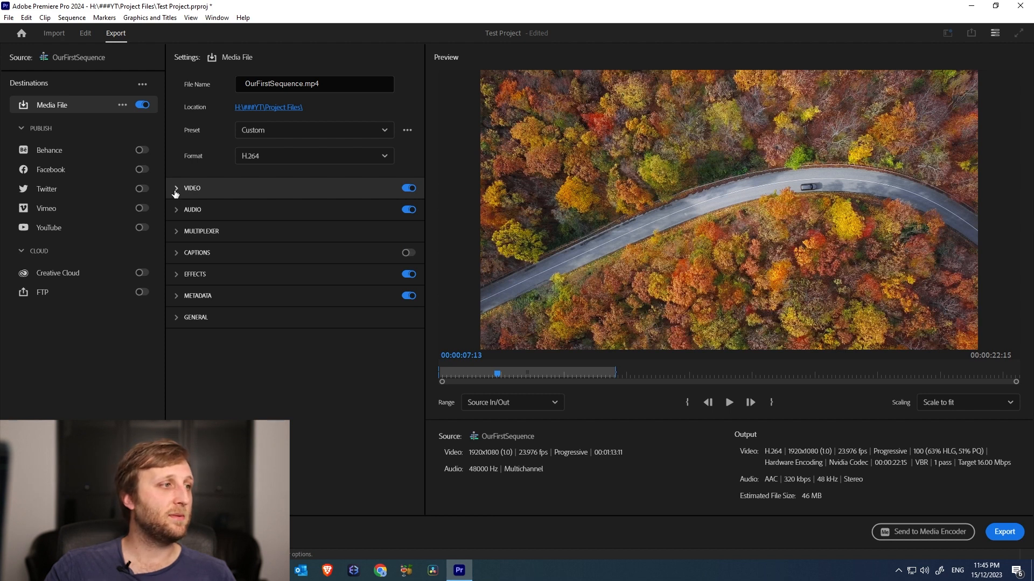
# Step: Expand the video export settings, reselect Full HD (1920 x 1080) as frame size, and switch its source matching on and off
pyautogui.click(176, 190)
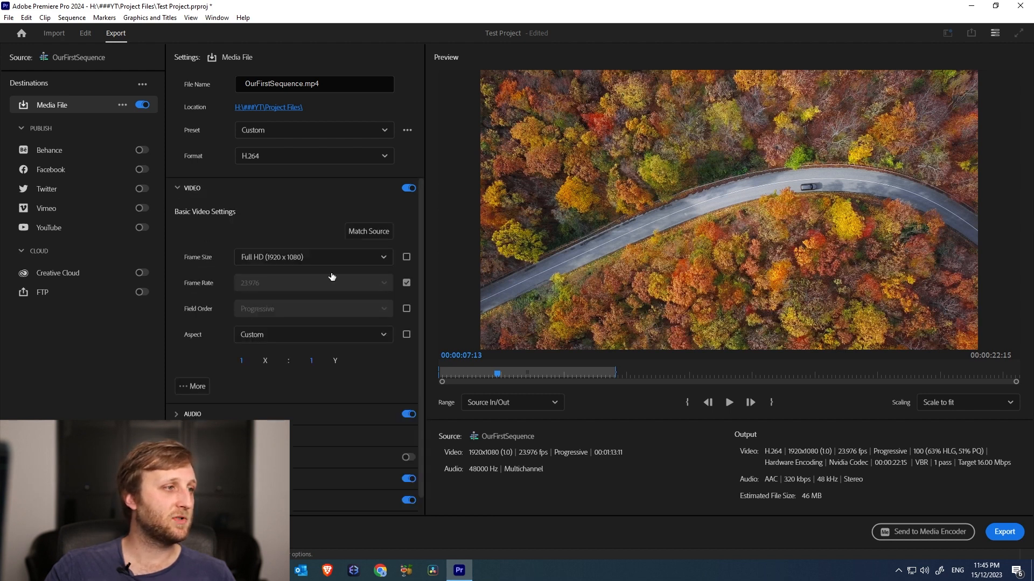
pyautogui.click(300, 258)
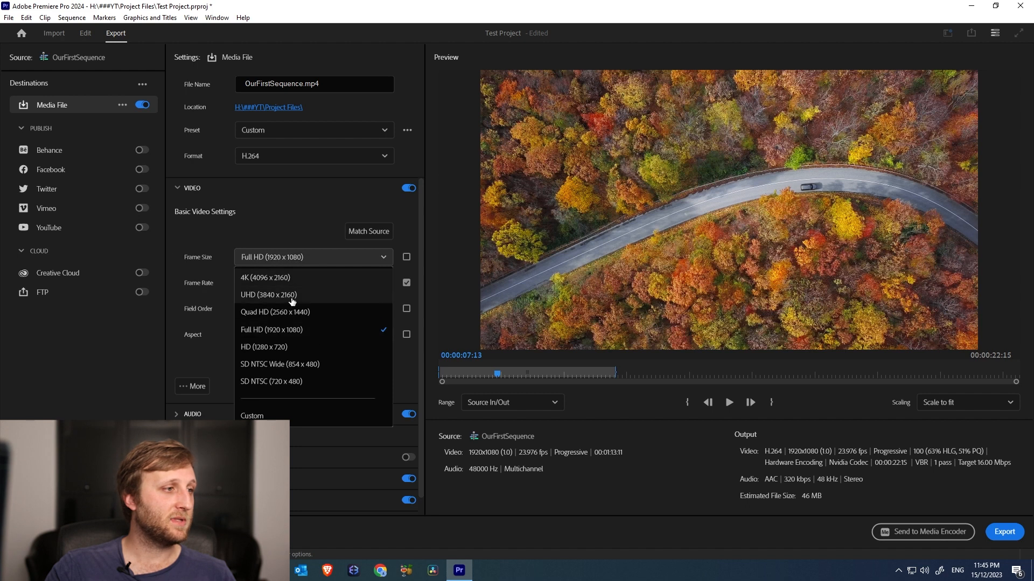
pyautogui.click(296, 331)
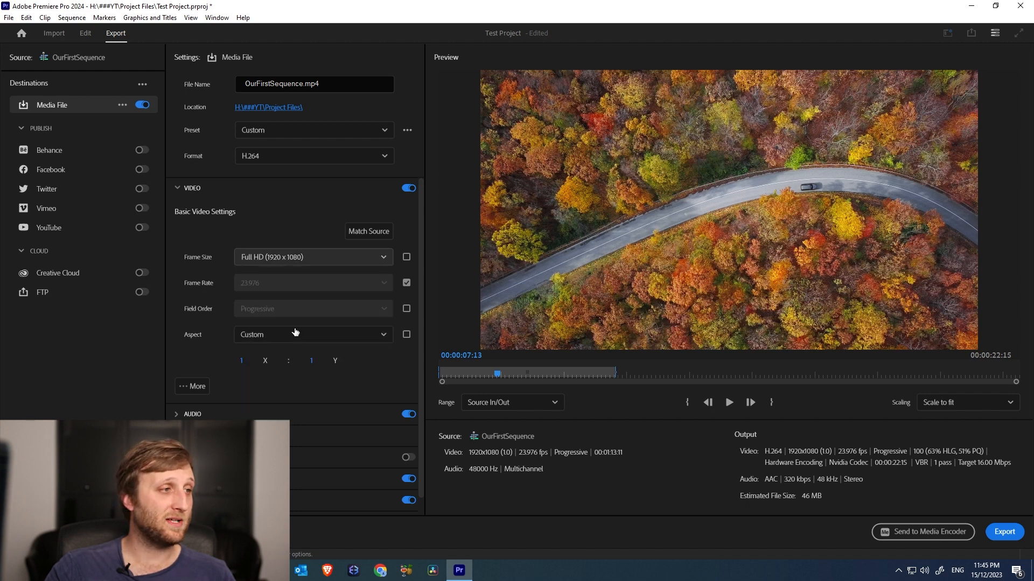
pyautogui.click(407, 258)
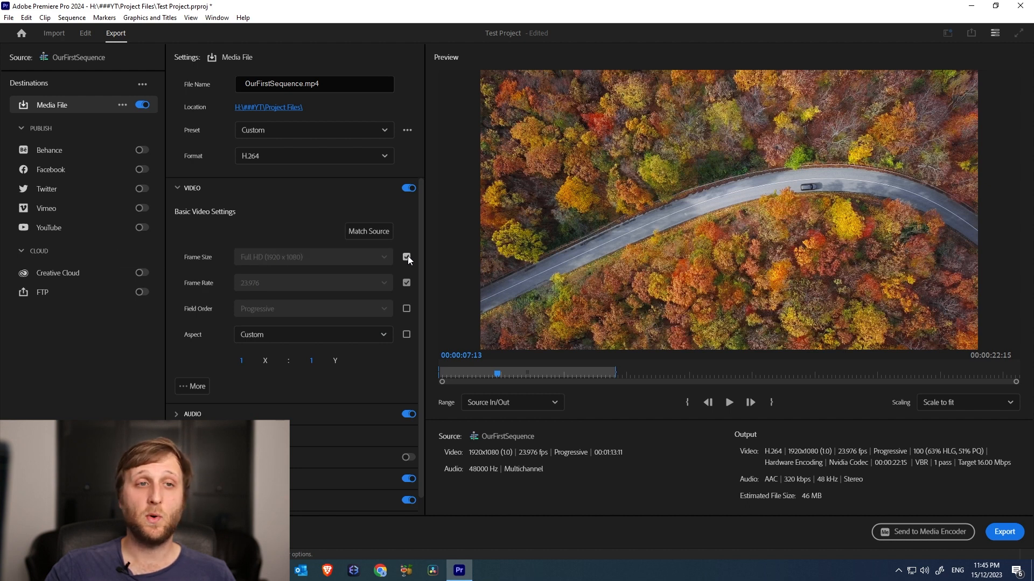
pyautogui.click(407, 258)
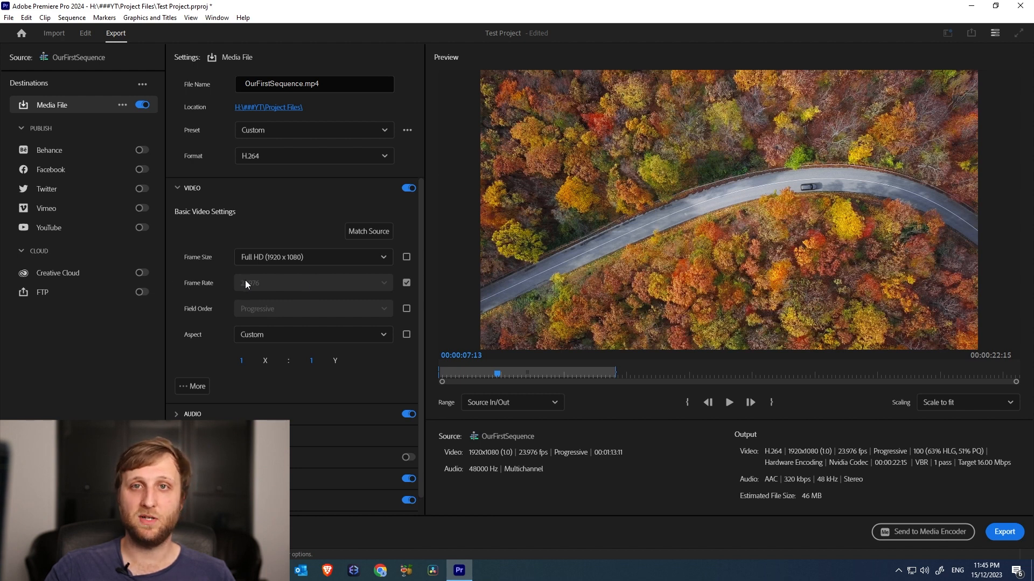
# Step: Unlink the export frame rate from the source, view the available rates, and link it to the source again
pyautogui.click(406, 282)
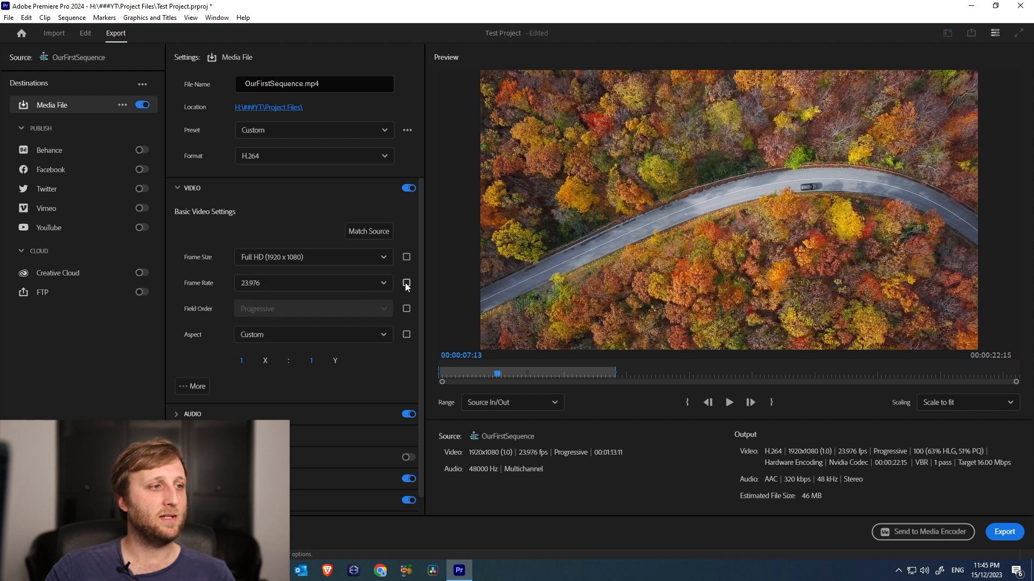
pyautogui.click(369, 285)
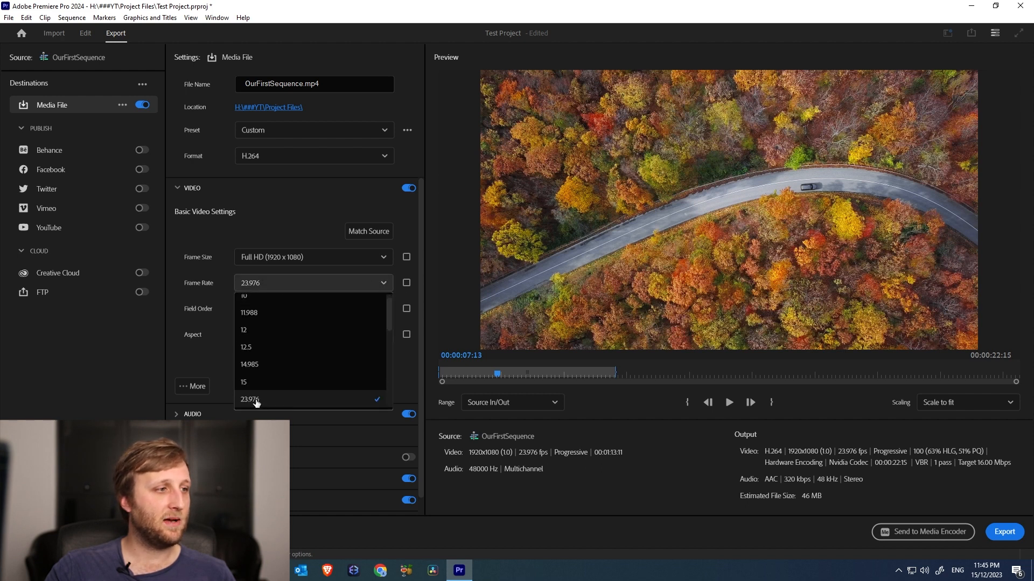
pyautogui.click(308, 373)
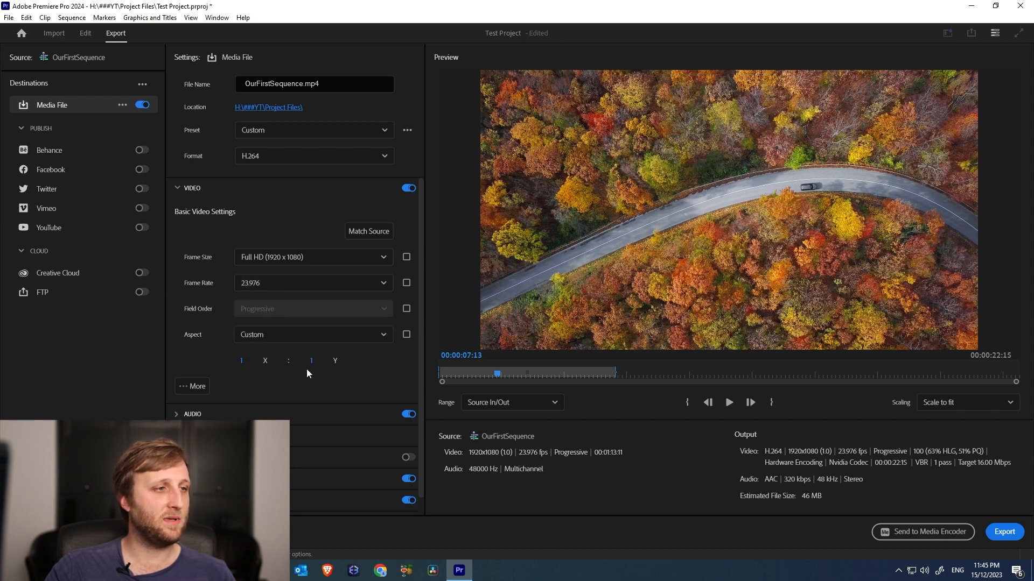
pyautogui.click(406, 284)
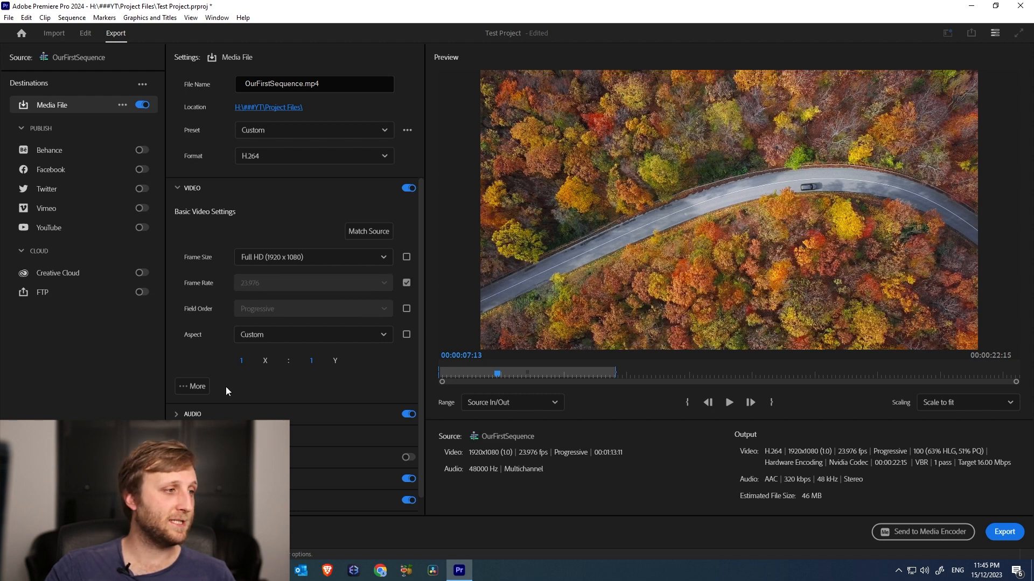
# Step: Examine the additional video export options, including the render, encoding and bitrate settings, and collapse the section
pyautogui.click(193, 387)
pyautogui.scroll(-5, 200, 351)
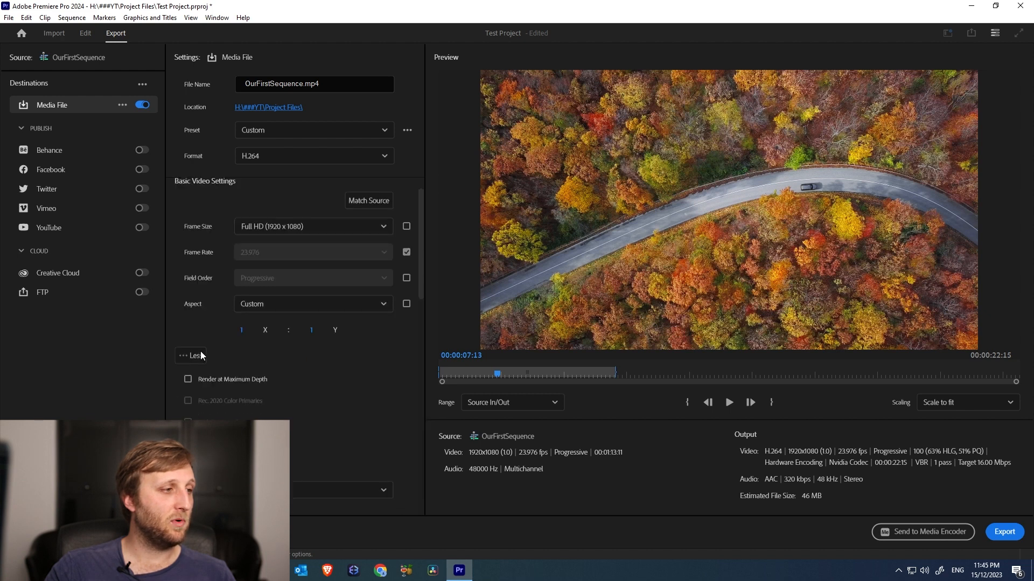
pyautogui.scroll(-6, 379, 340)
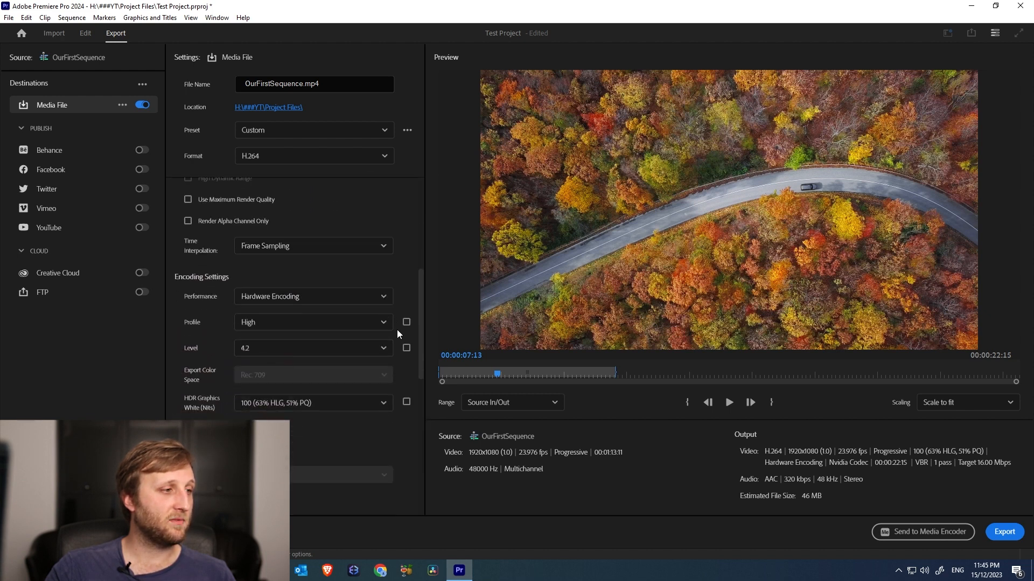
pyautogui.scroll(-7, 405, 402)
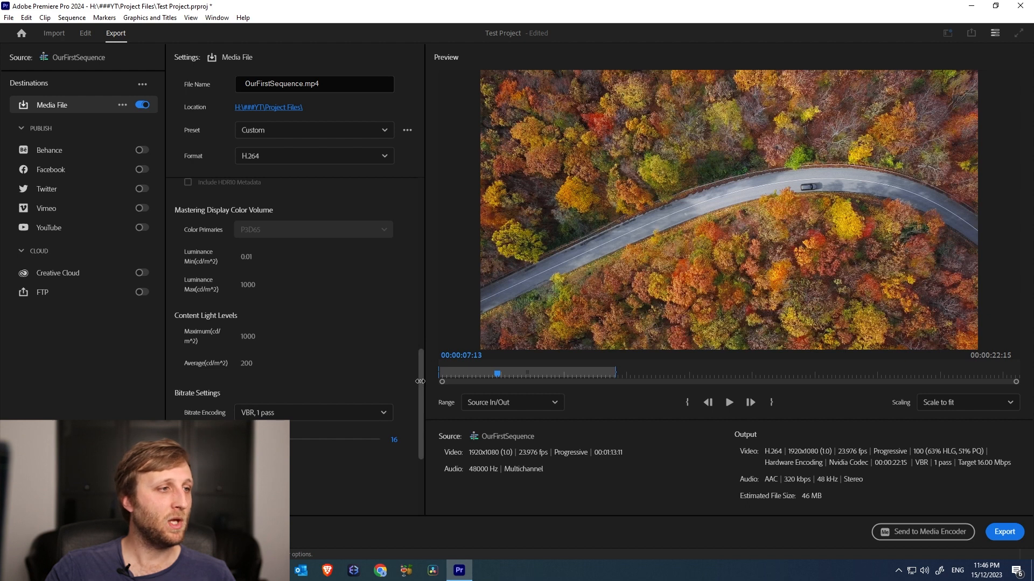
pyautogui.moveTo(421, 381); pyautogui.dragTo(419, 207)
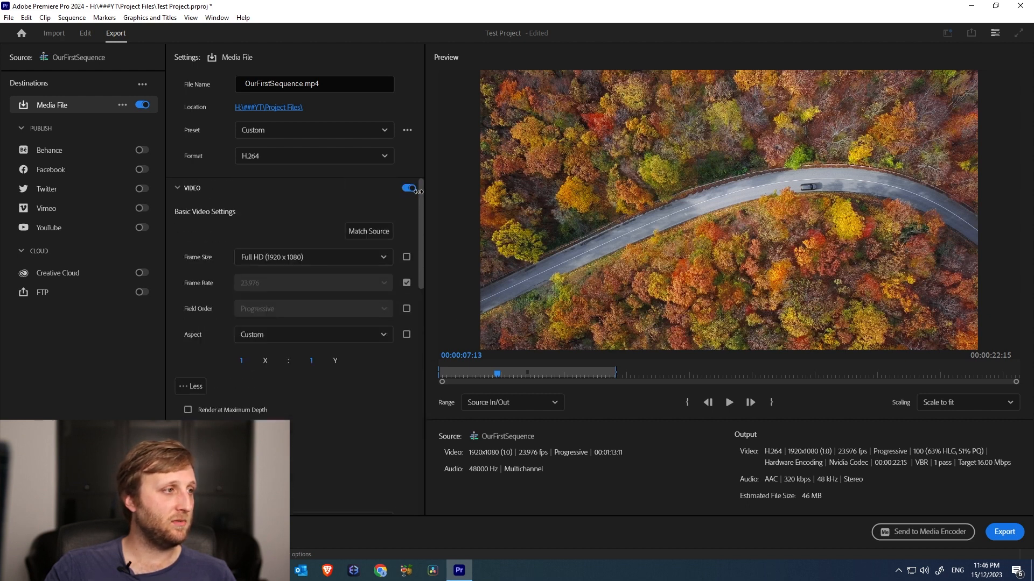
pyautogui.click(178, 188)
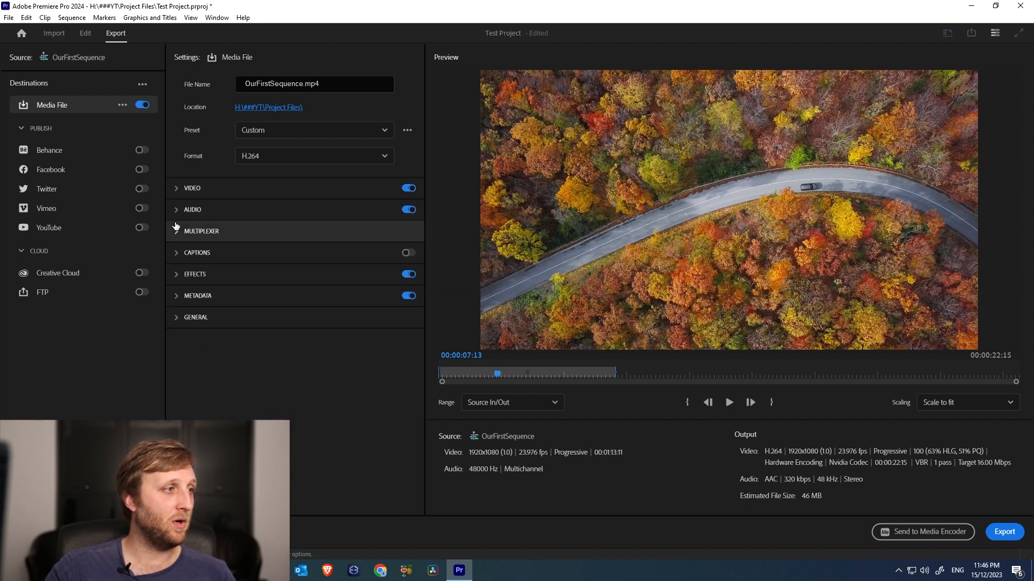
# Step: Look at the audio and captions export settings, collapsing each section after viewing it
pyautogui.click(178, 210)
pyautogui.click(177, 210)
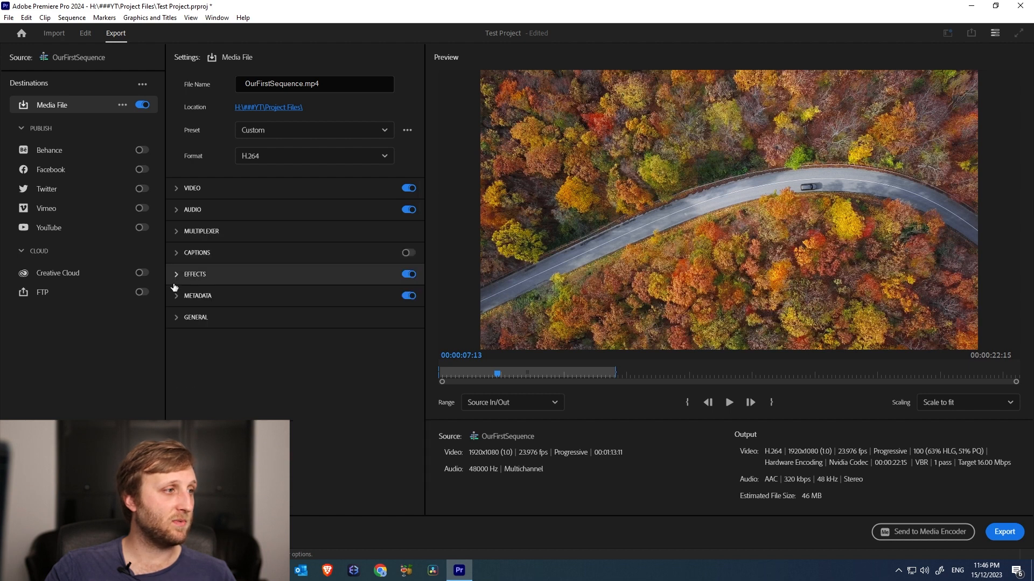
pyautogui.click(177, 254)
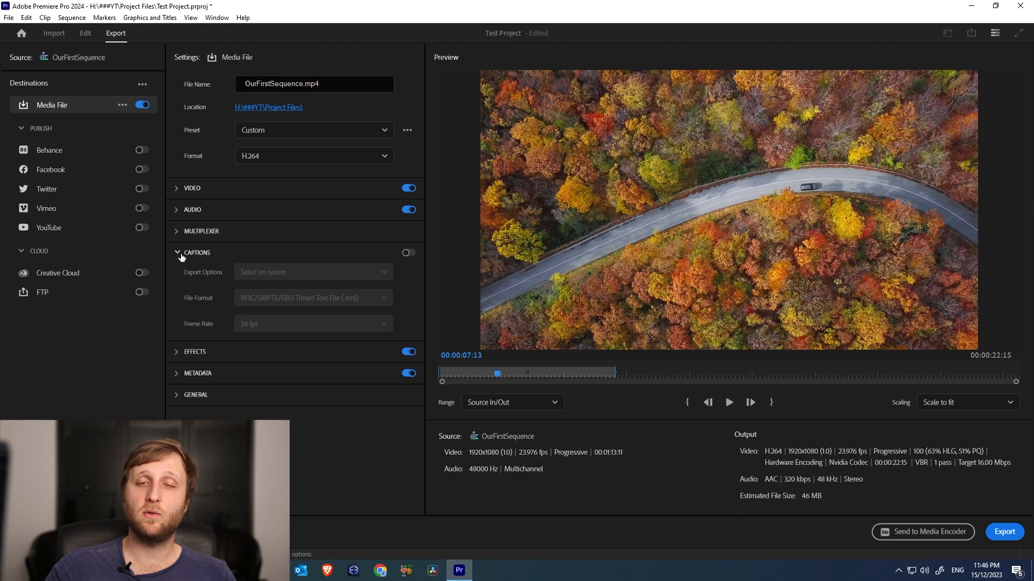
pyautogui.click(182, 256)
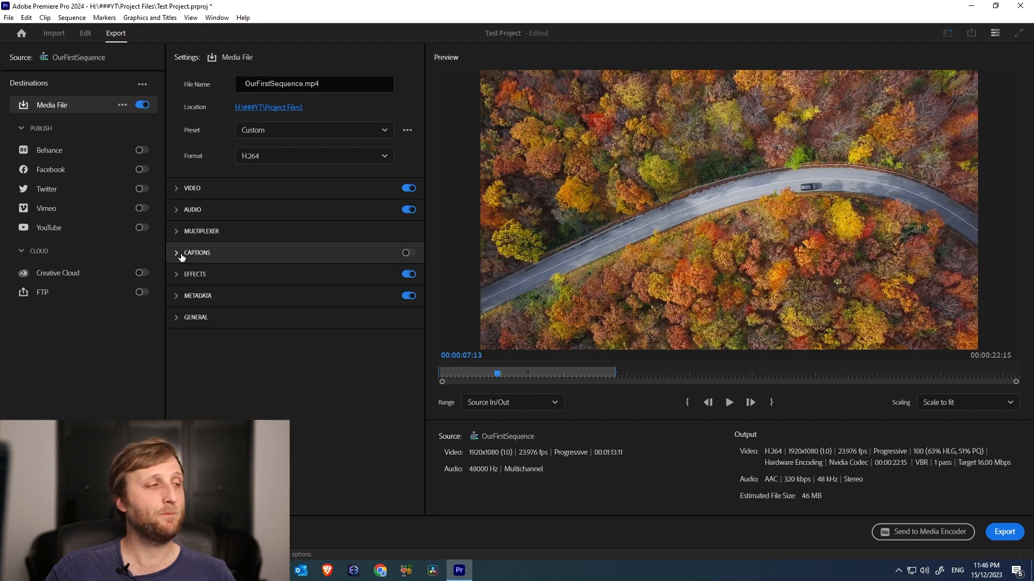